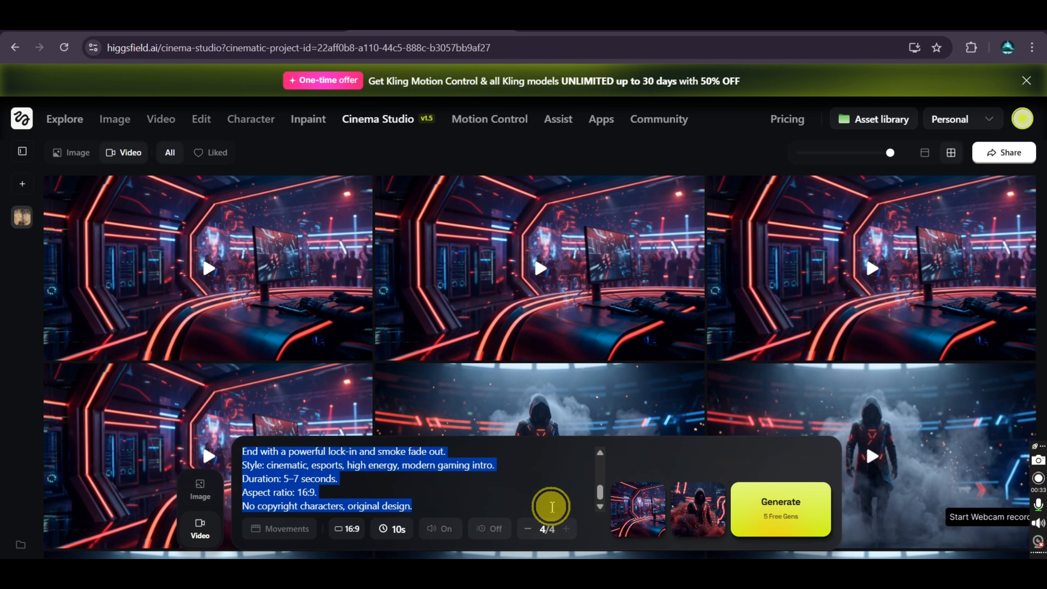
Step: Clear the video prompt and remove its start frame and end frame images
key("BackSpace")
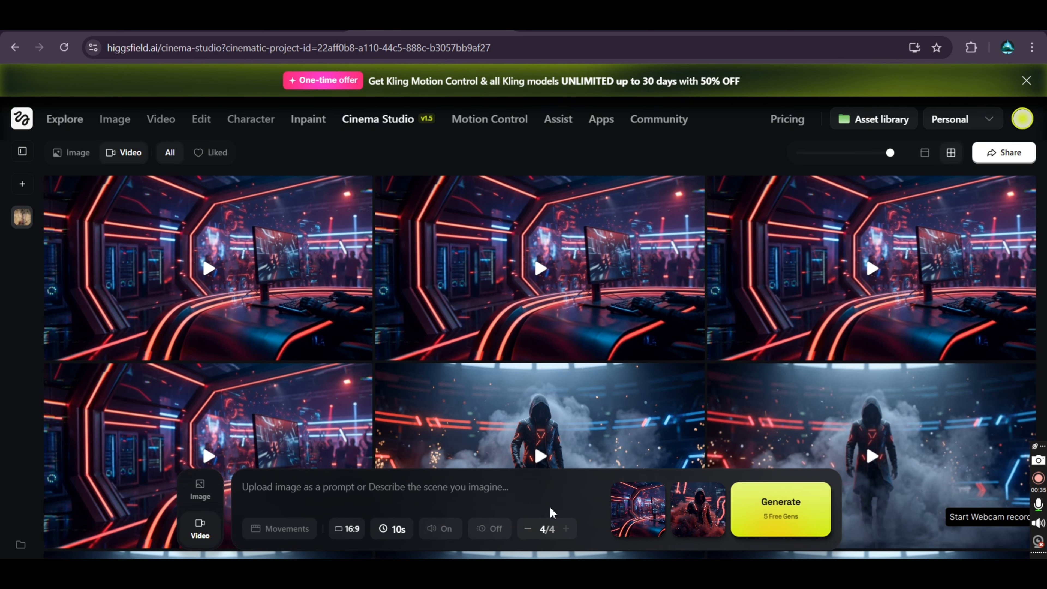
left_click(662, 490)
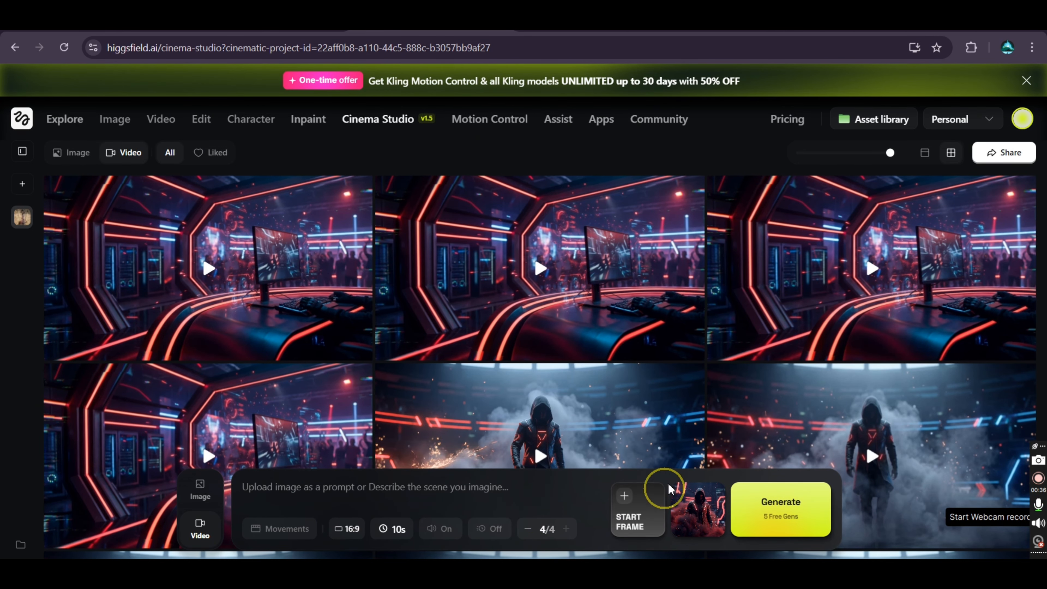
left_click(719, 490)
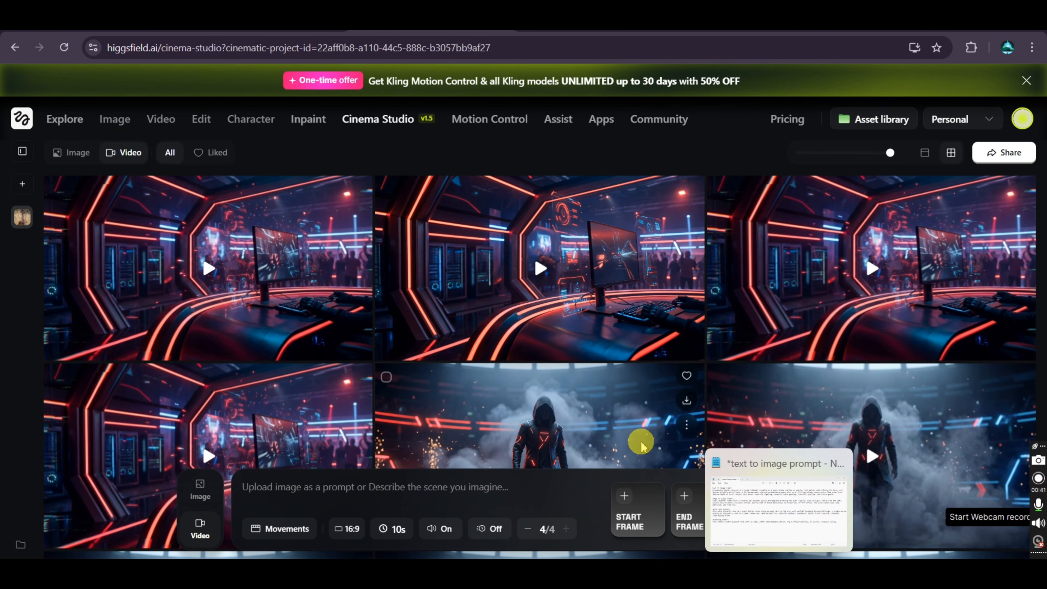
Step: Switch to Notepad and copy the full paragraph under "text to image prompt", then return to the browser
left_click(795, 536)
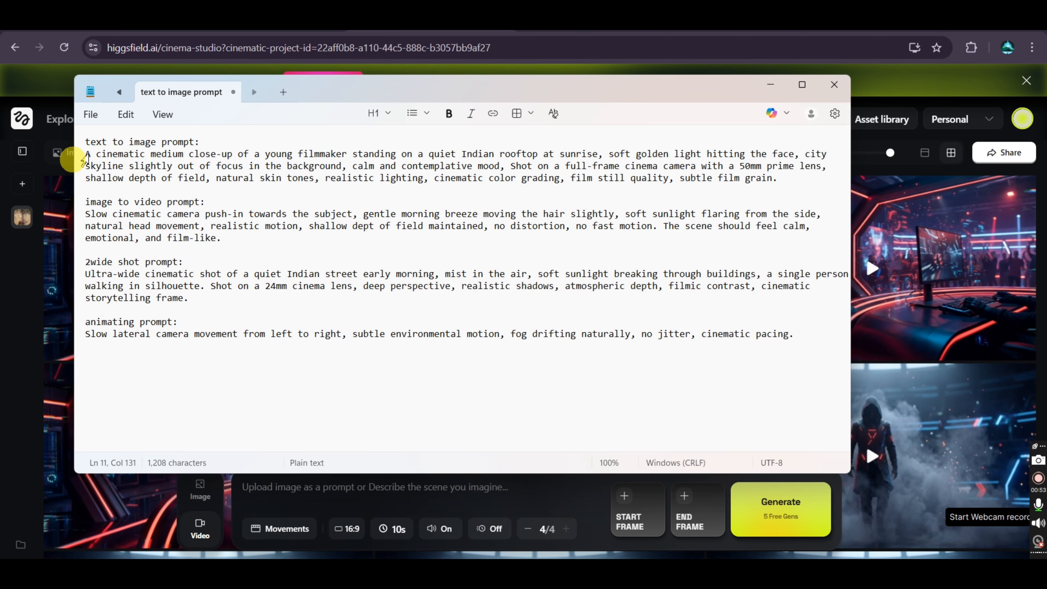
left_click(72, 154)
left_click(90, 154)
left_click_drag(89, 153, 779, 188)
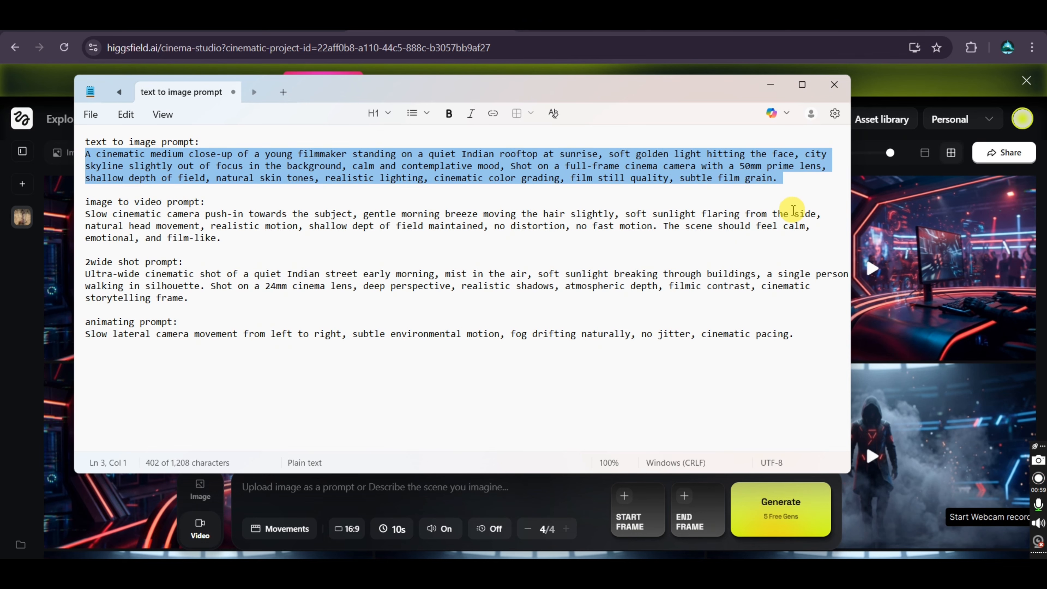
left_click(771, 85)
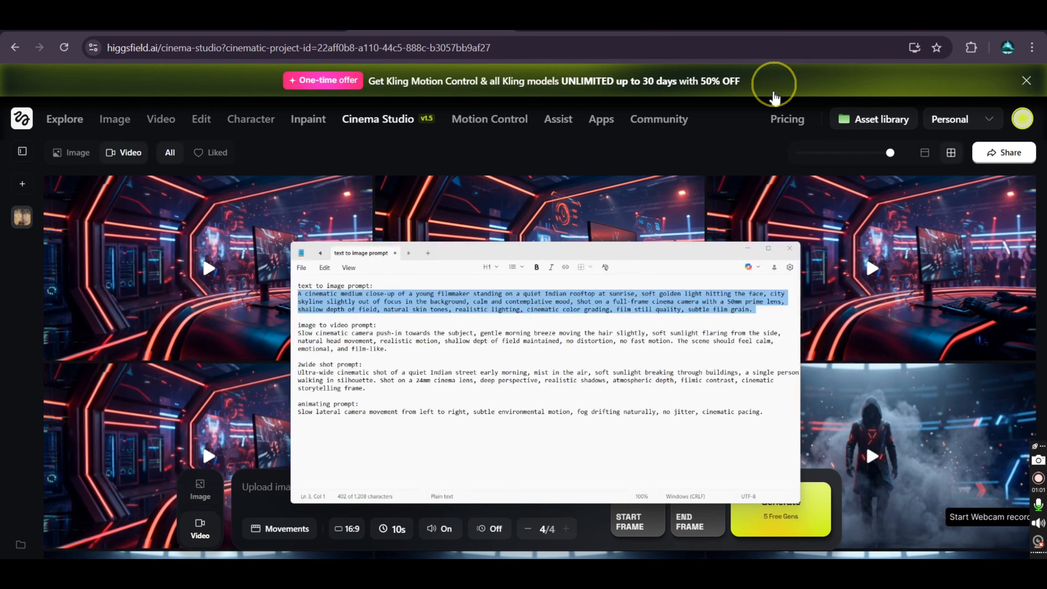
Step: Switch to image generation and clear the old "Aero Gaming Bolte" intro prompt
left_click(201, 490)
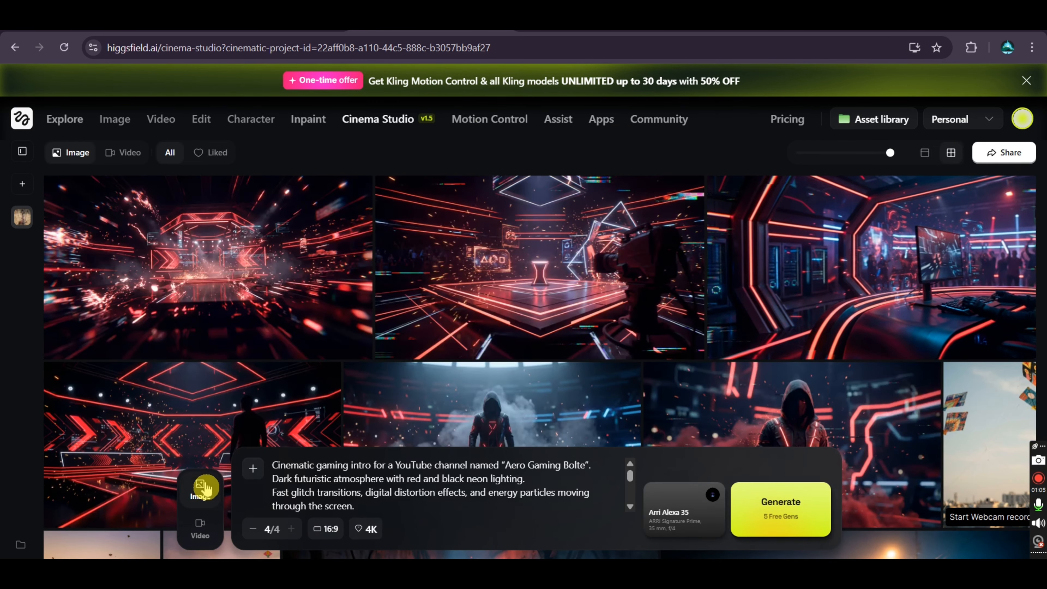
left_click_drag(353, 498, 267, 462)
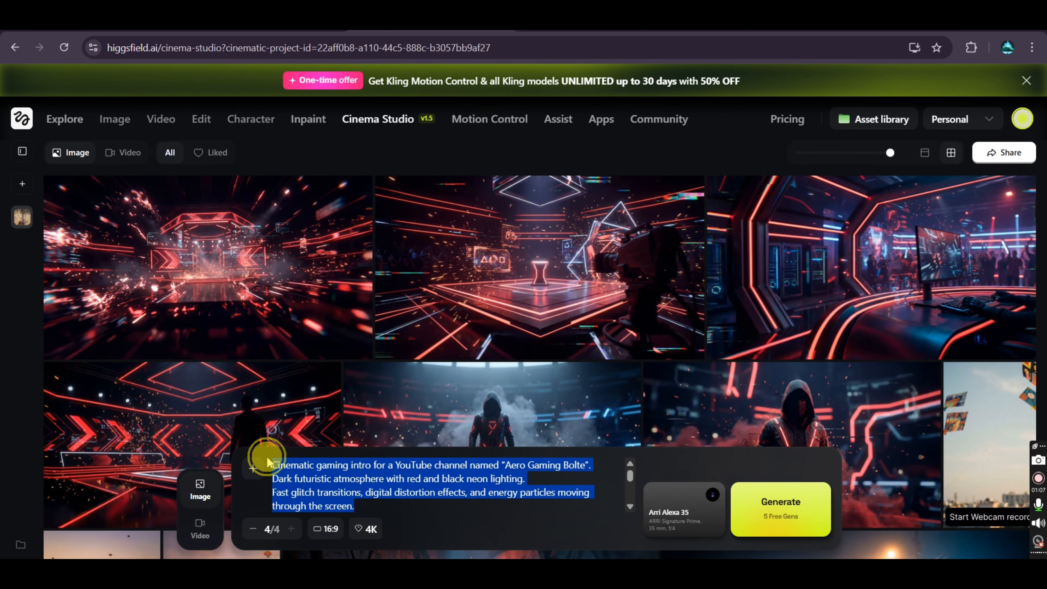
type("Dramatic camera push-in, sharp light flashes synced to bass hits. The text \"AERO GAMING BOLTE\" appears in bold metallic typography with glitch and lightning effects.")
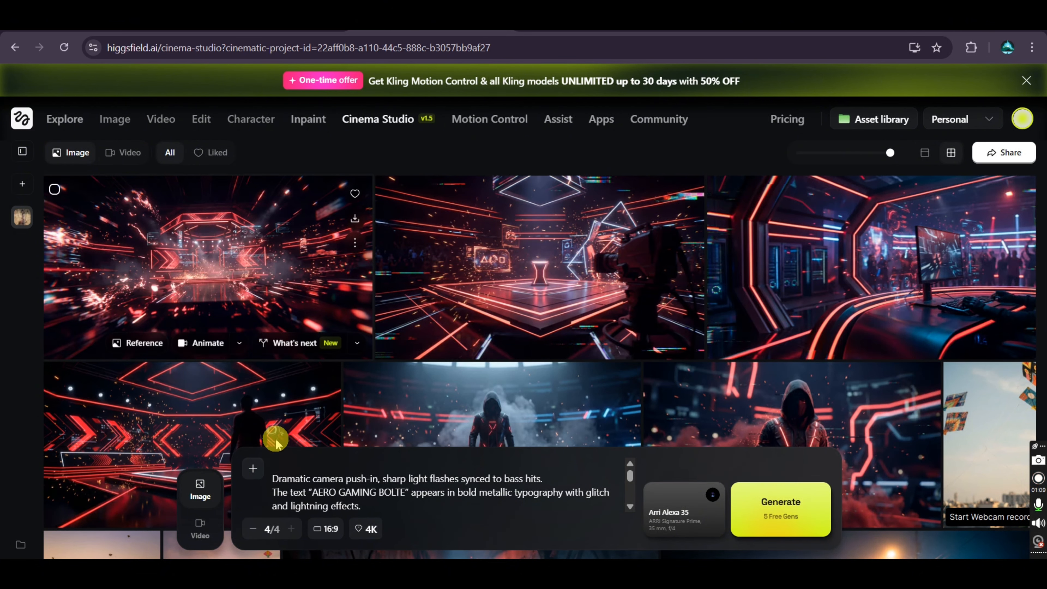
scroll(315, 498, "down", 2)
left_click_drag(316, 499, 278, 468)
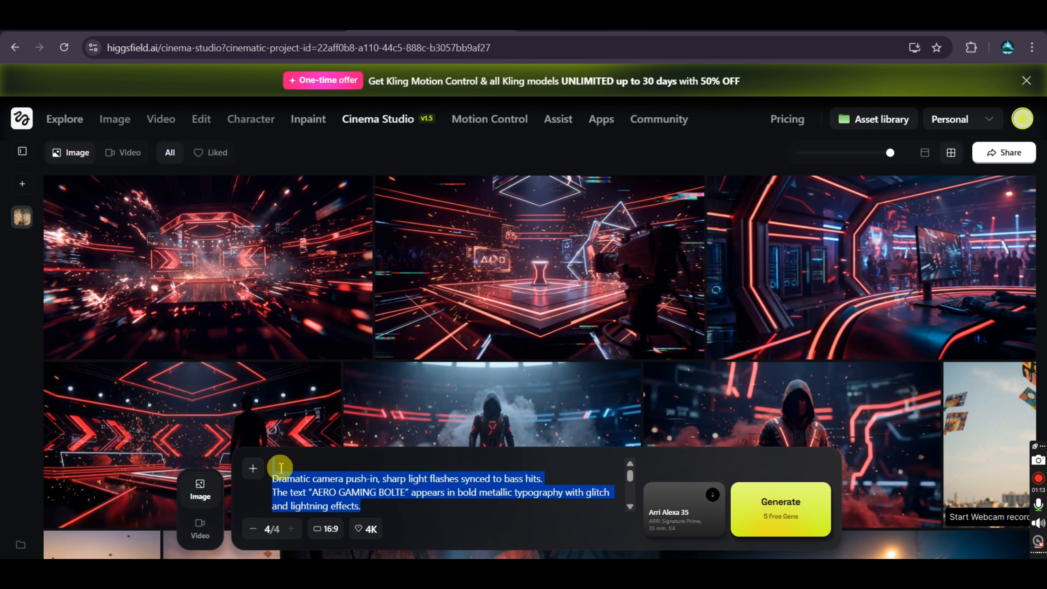
left_click(276, 471)
left_click(322, 478)
left_click_drag(273, 478, 455, 503)
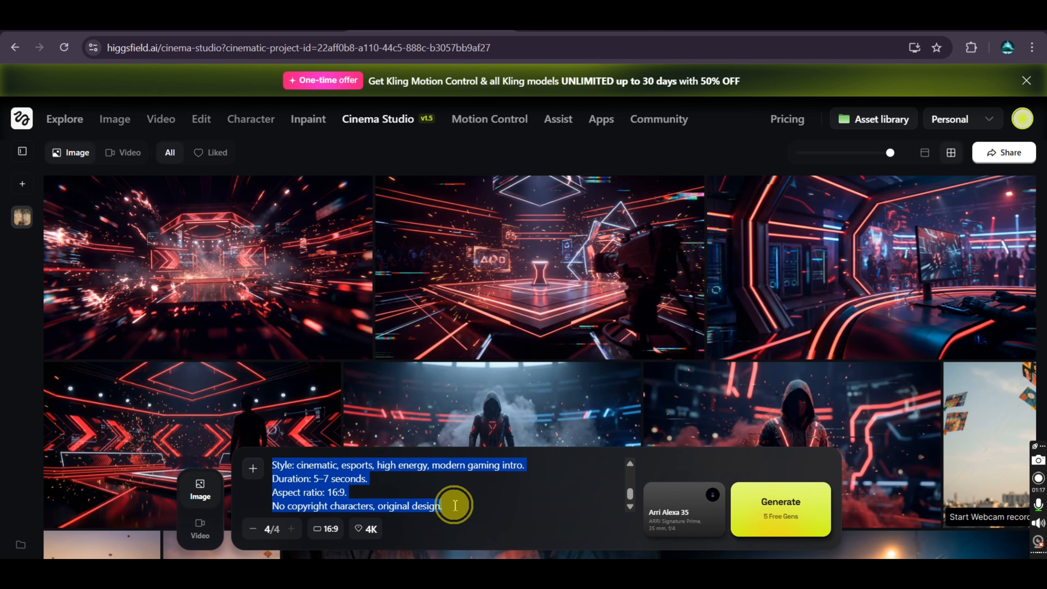
key("BackSpace")
Step: Paste the copied rooftop filmmaker prompt without its trailing line break and generate the images
left_click(454, 505)
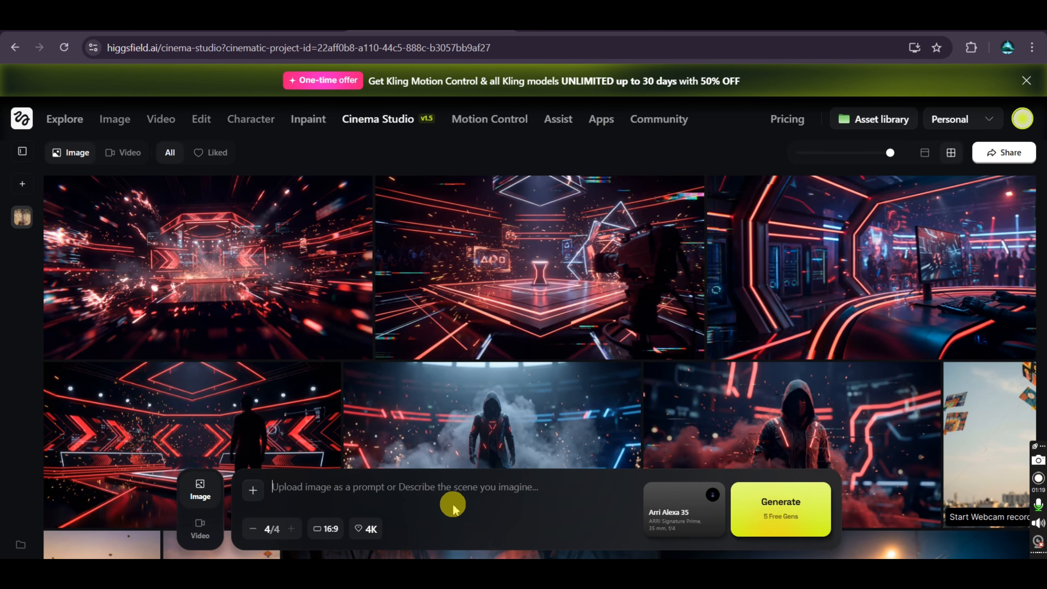
key("ctrl+v")
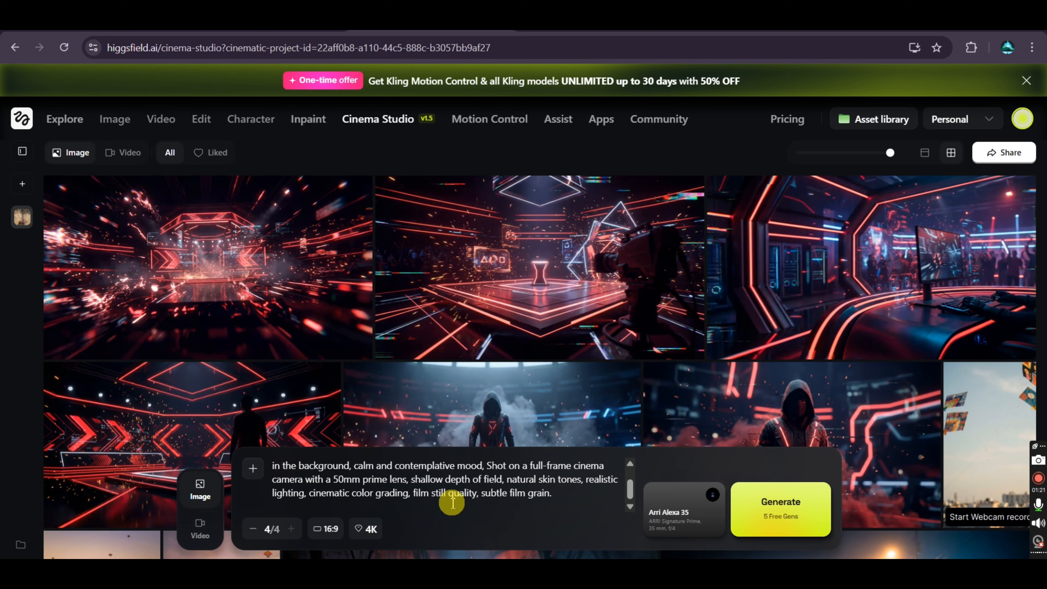
key("BackSpace")
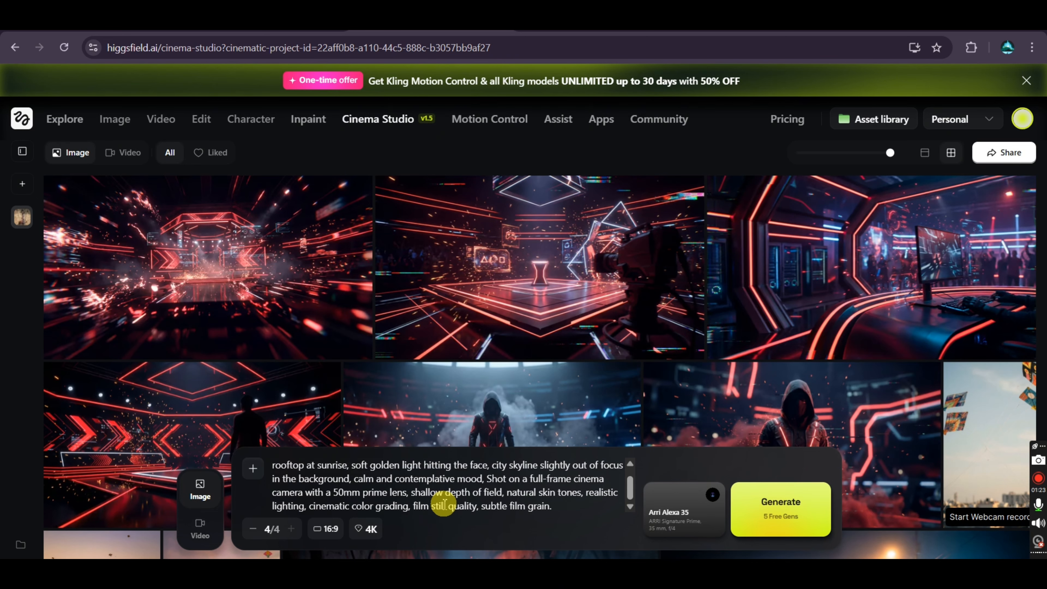
scroll(433, 498, "up", 1)
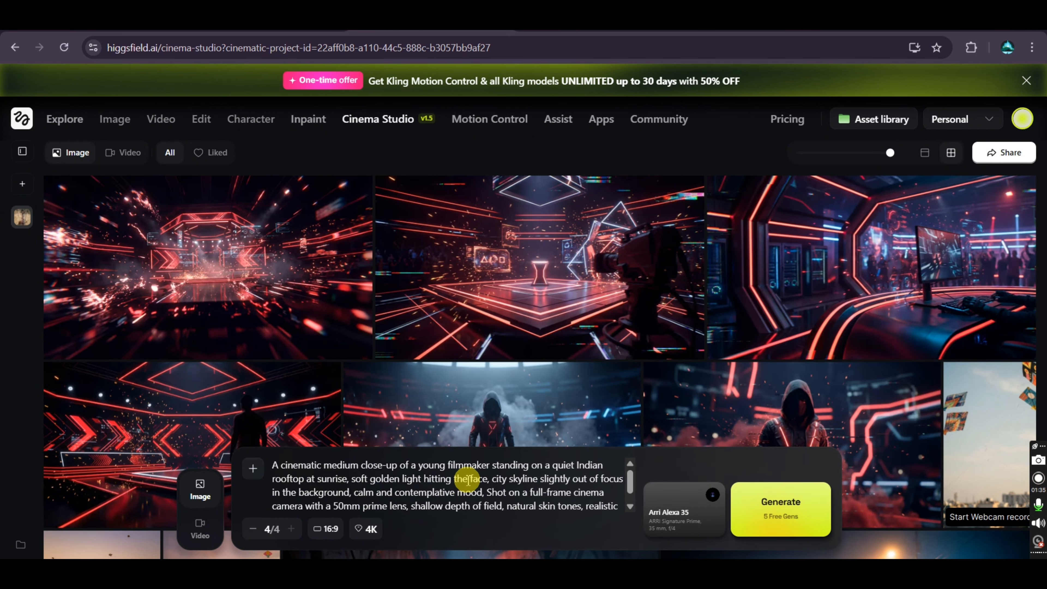
scroll(474, 481, "down", 1)
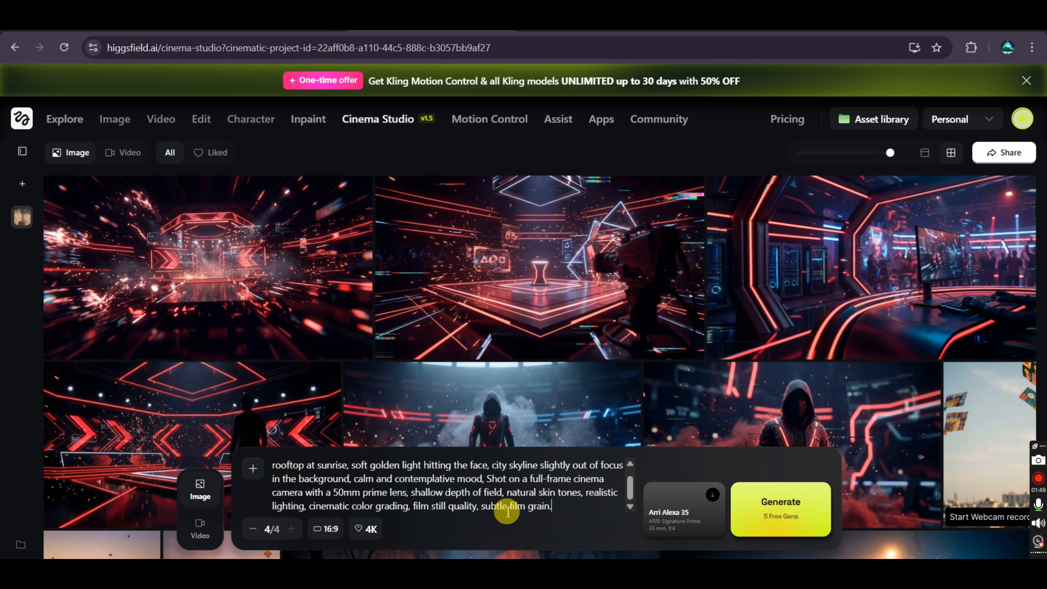
scroll(424, 500, "up", 3)
scroll(423, 500, "down", 3)
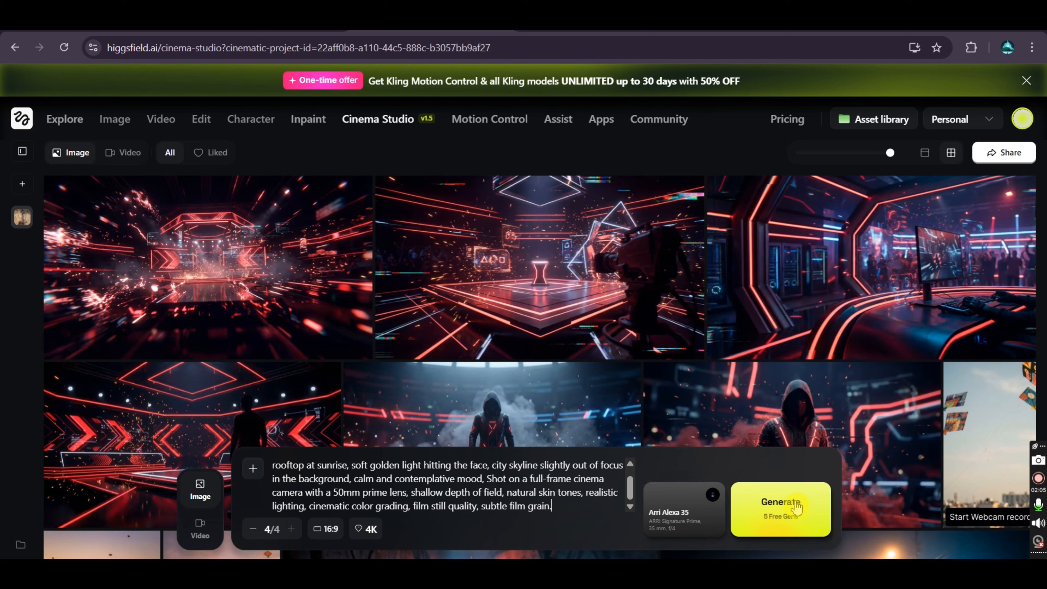
left_click(787, 508)
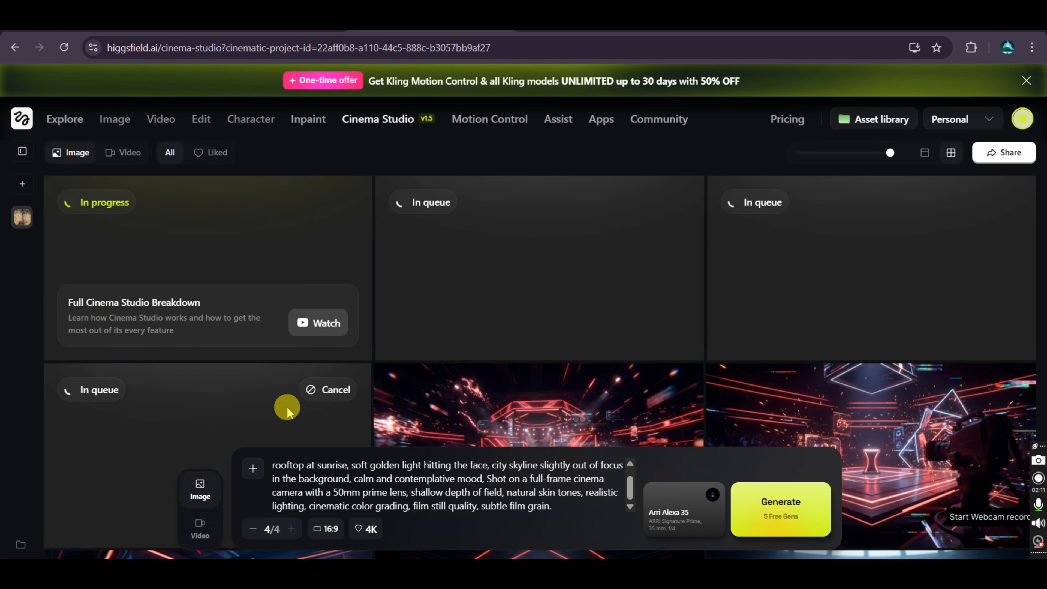
scroll(309, 413, "down", 2)
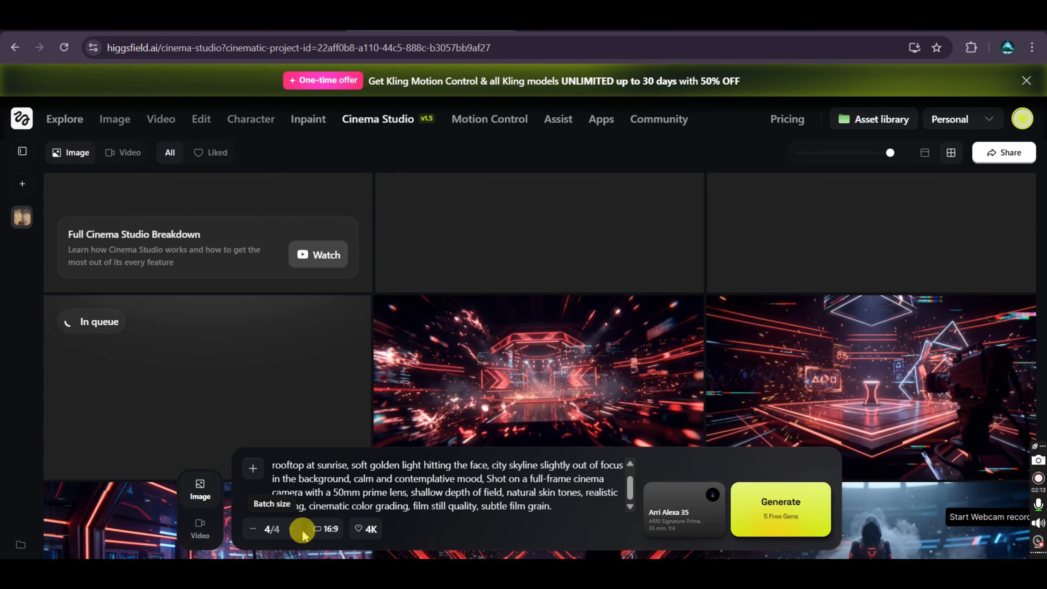
scroll(202, 346, "up", 2)
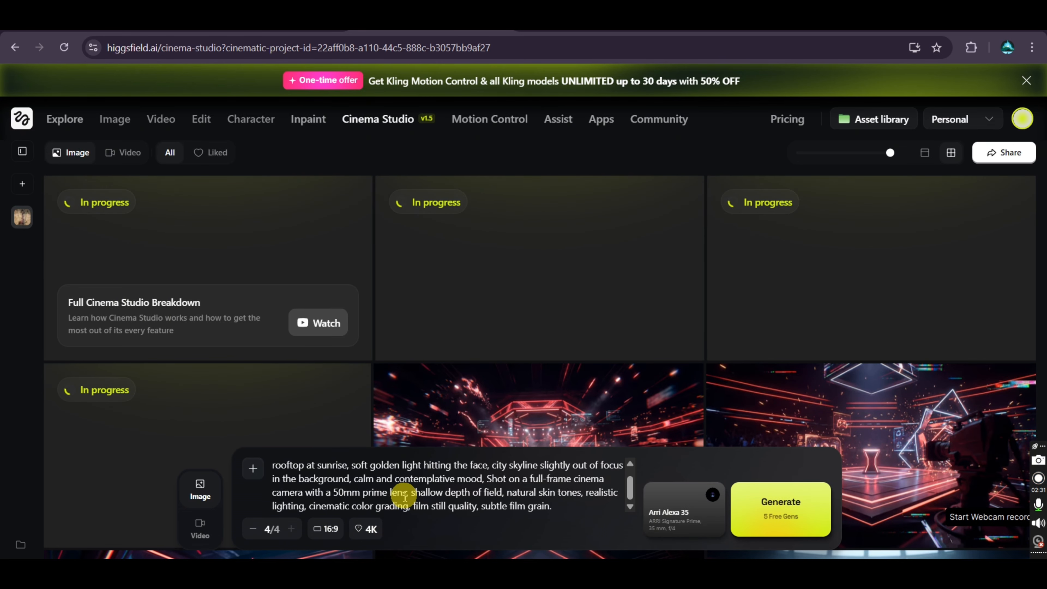
scroll(292, 284, "down", 3)
scroll(297, 281, "up", 3)
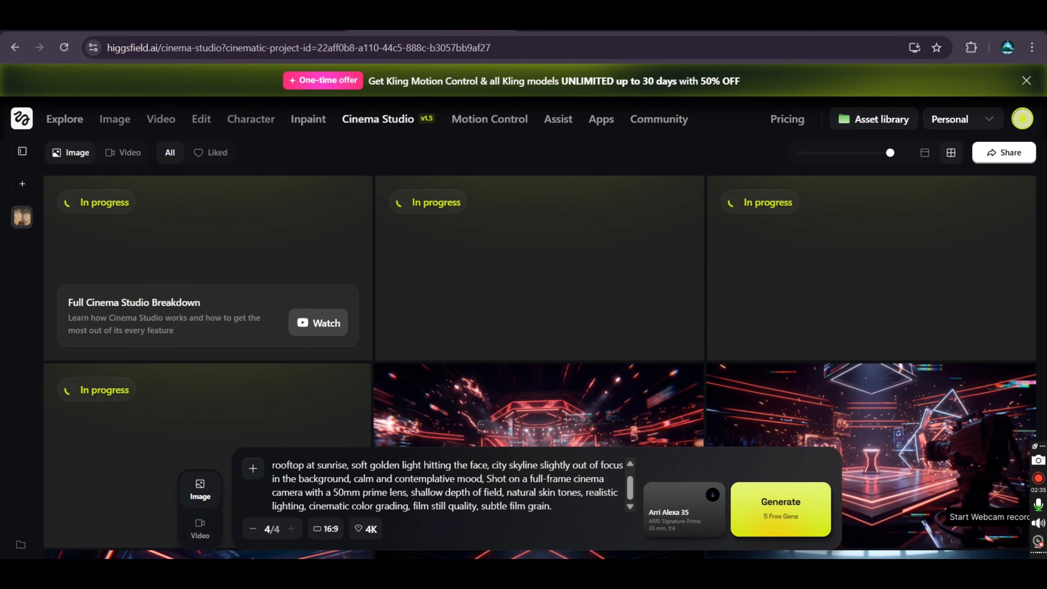
Step: Review the prepared image-to-video, wide shot and animating prompts in Notepad, then return to the browser
key("alt+Tab")
left_click(188, 287)
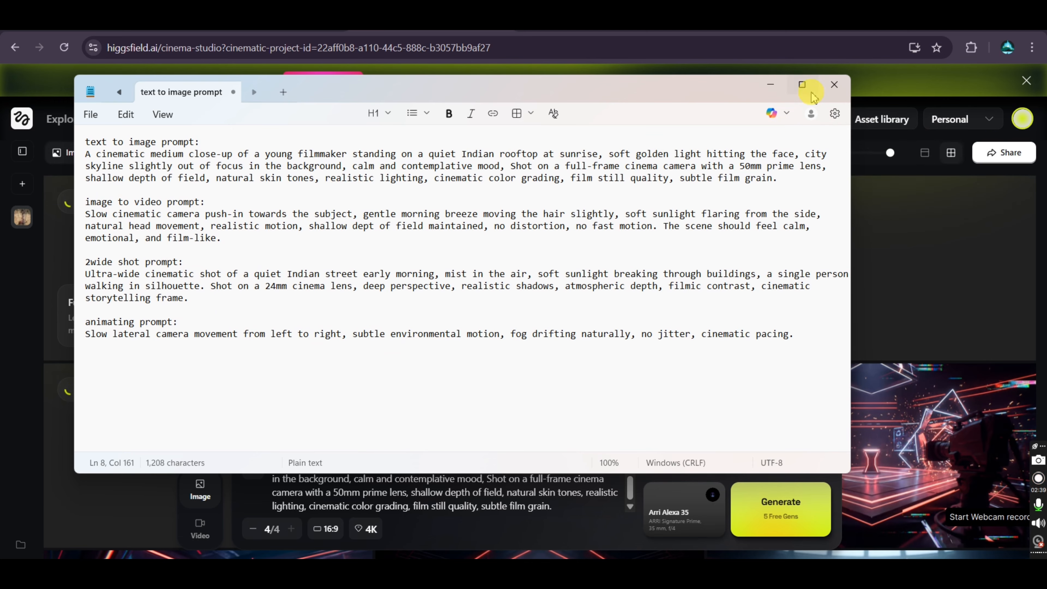
left_click(772, 87)
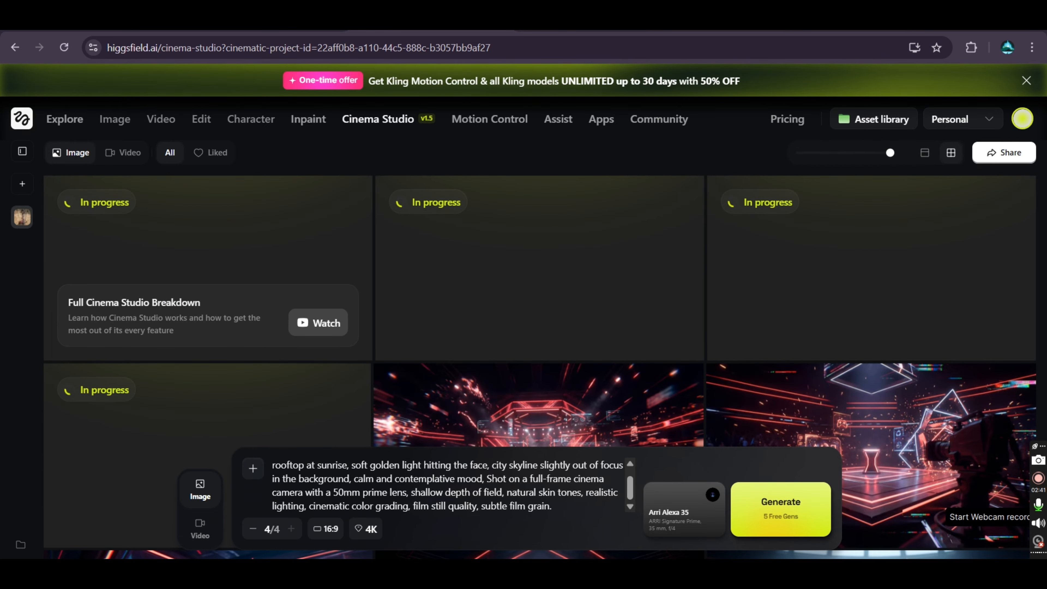
key("alt+Tab")
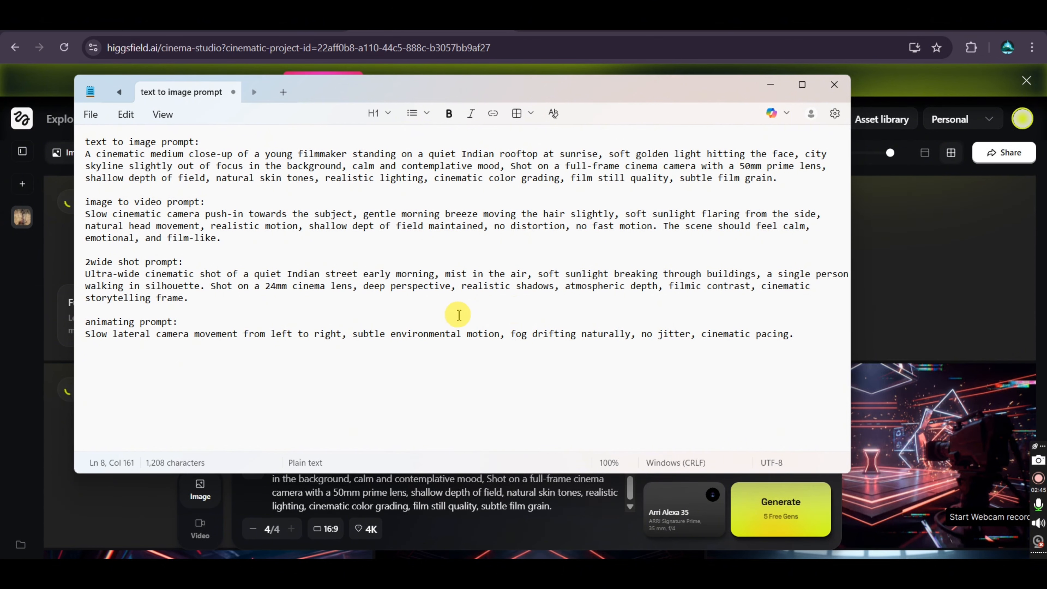
left_click(772, 85)
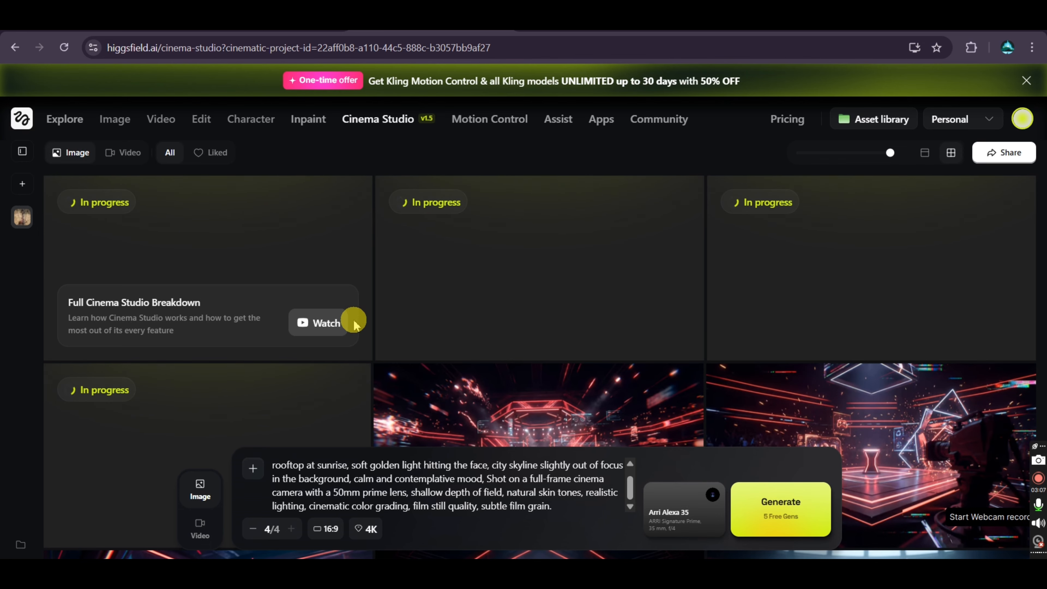
Step: Browse the earlier images in the gallery and view the details of the kite-flying rooftop image
scroll(469, 297, "down", 4)
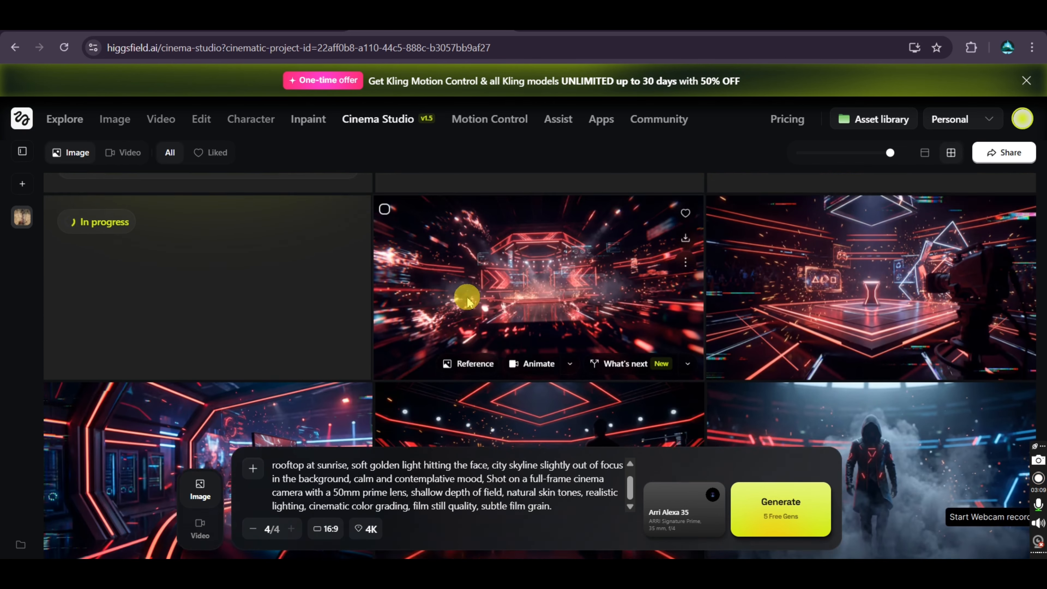
scroll(468, 301, "up", 4)
scroll(468, 301, "down", 3)
scroll(466, 296, "down", 2)
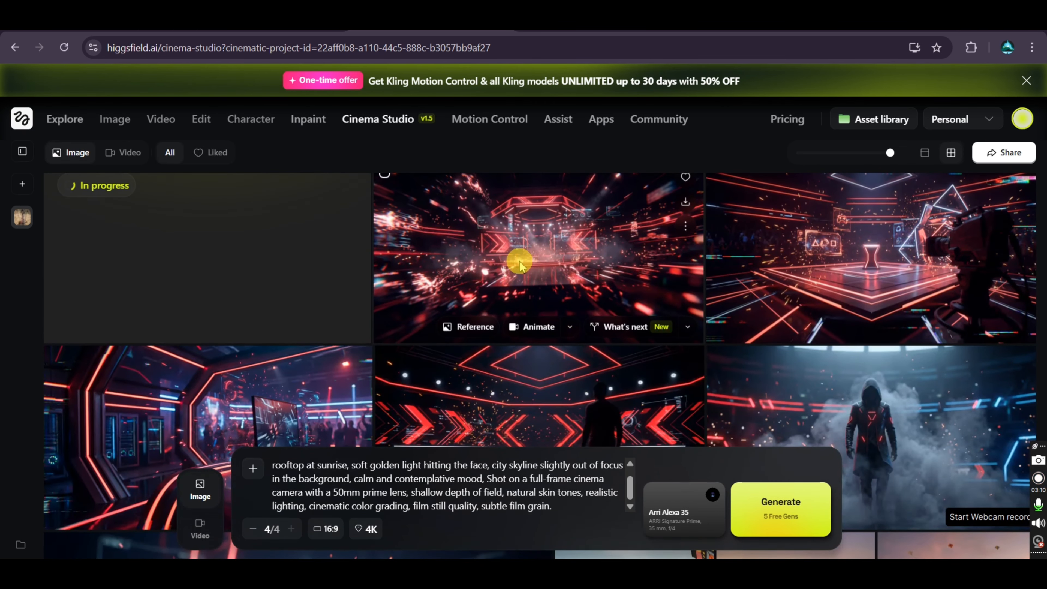
scroll(523, 248, "up", 2)
scroll(821, 307, "down", 5)
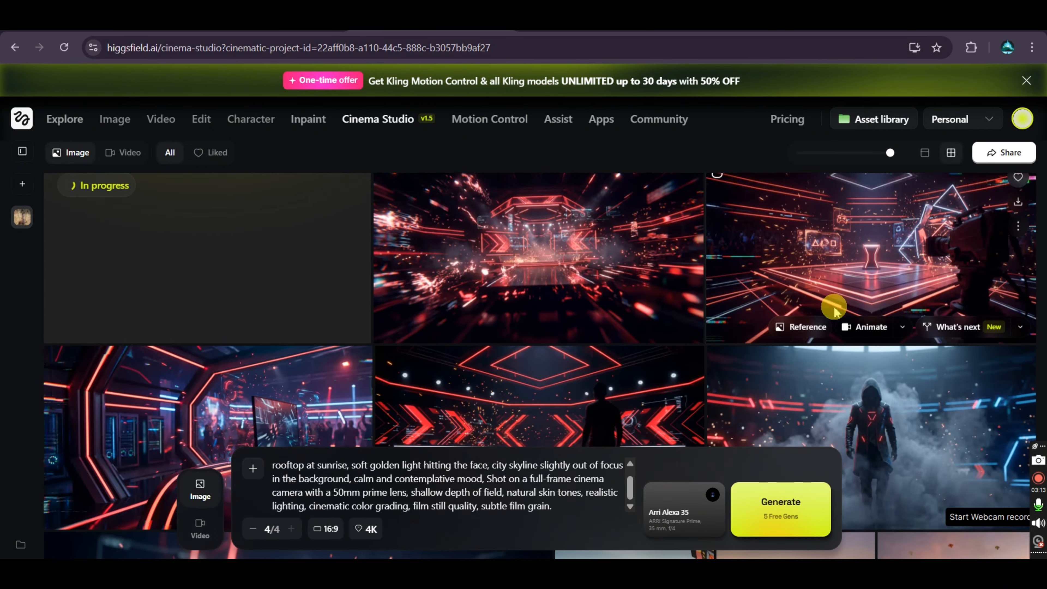
scroll(523, 321, "up", 2)
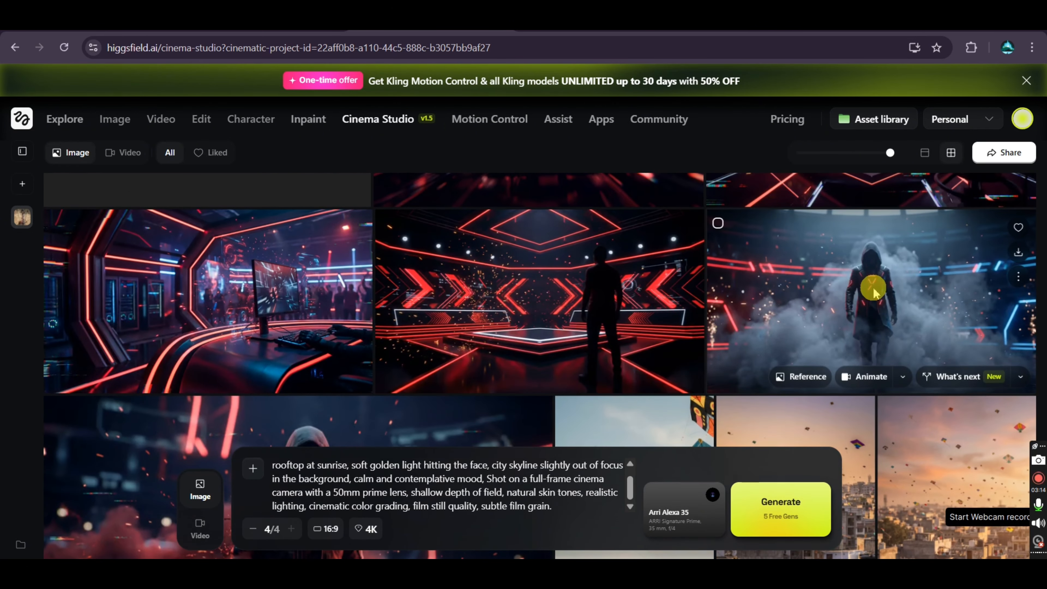
scroll(839, 287, "down", 5)
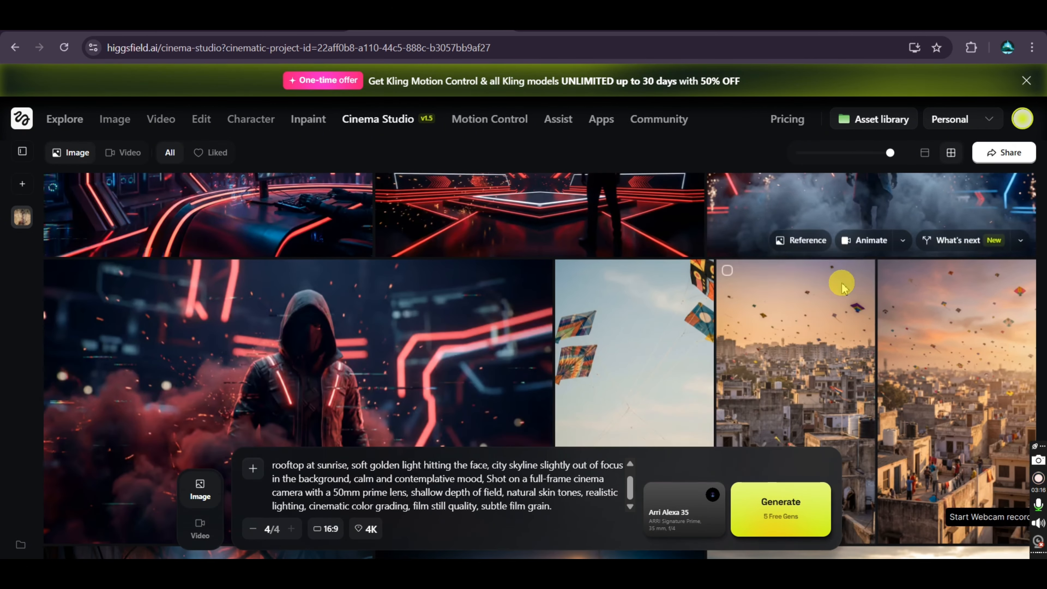
scroll(795, 297, "down", 3)
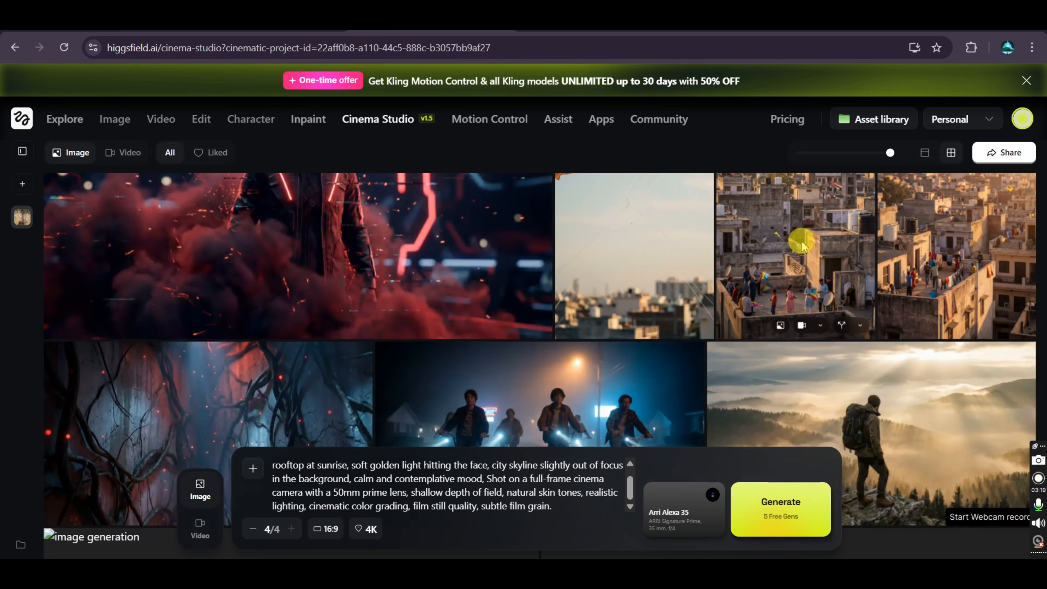
scroll(808, 268, "up", 2)
left_click(819, 291)
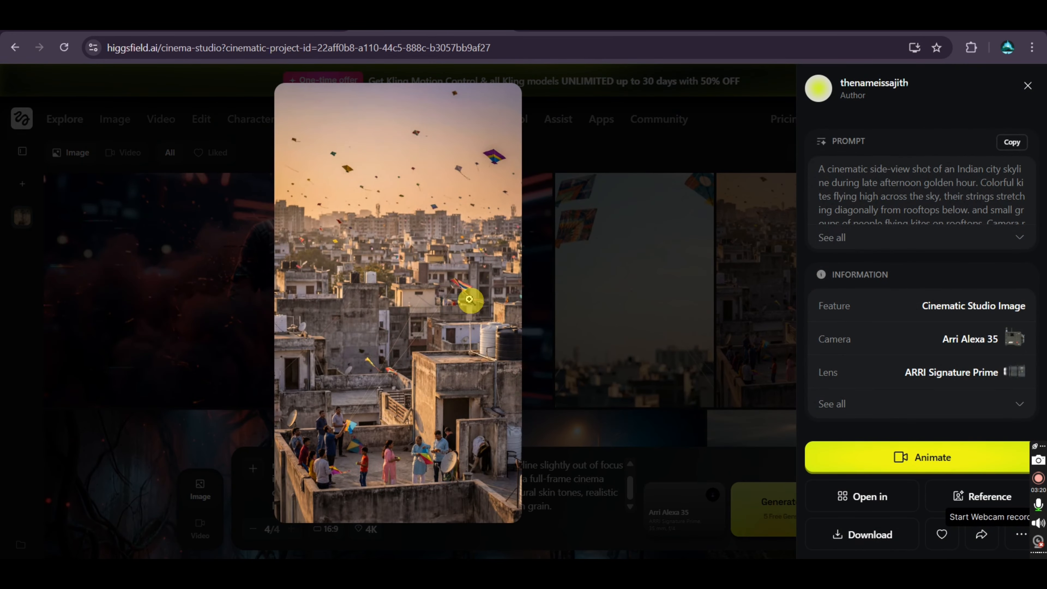
key("Escape")
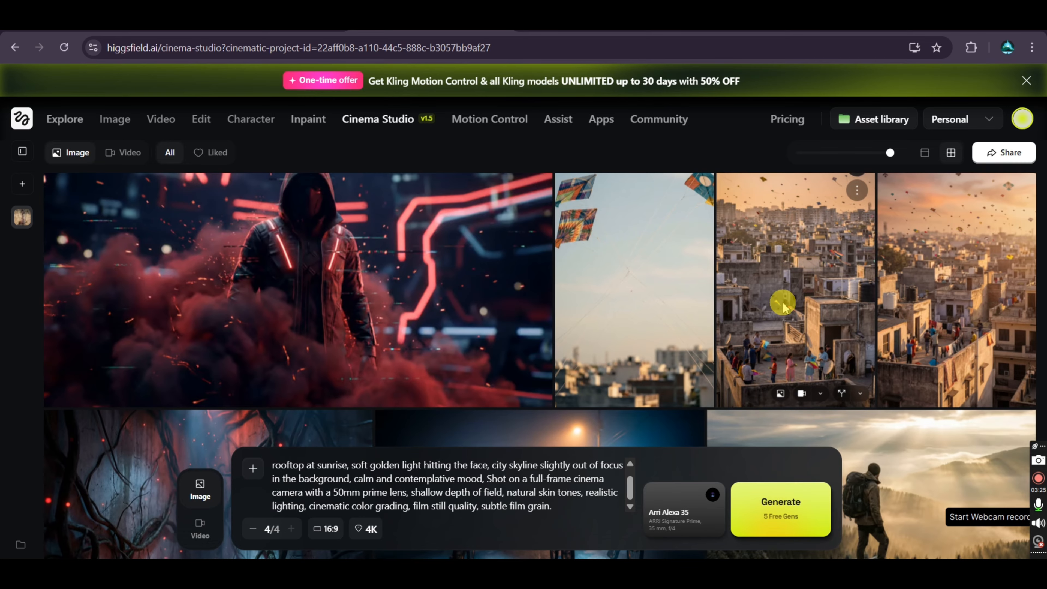
Step: Open the newly generated image of the filmmaker with the domed building and minarets behind him
scroll(576, 326, "up", 10)
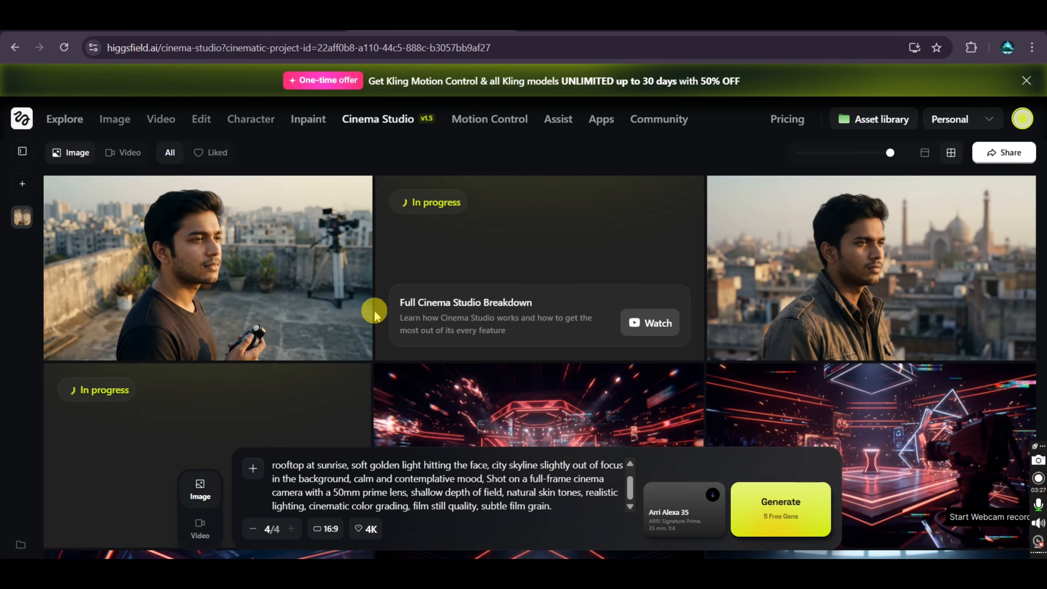
left_click(874, 273)
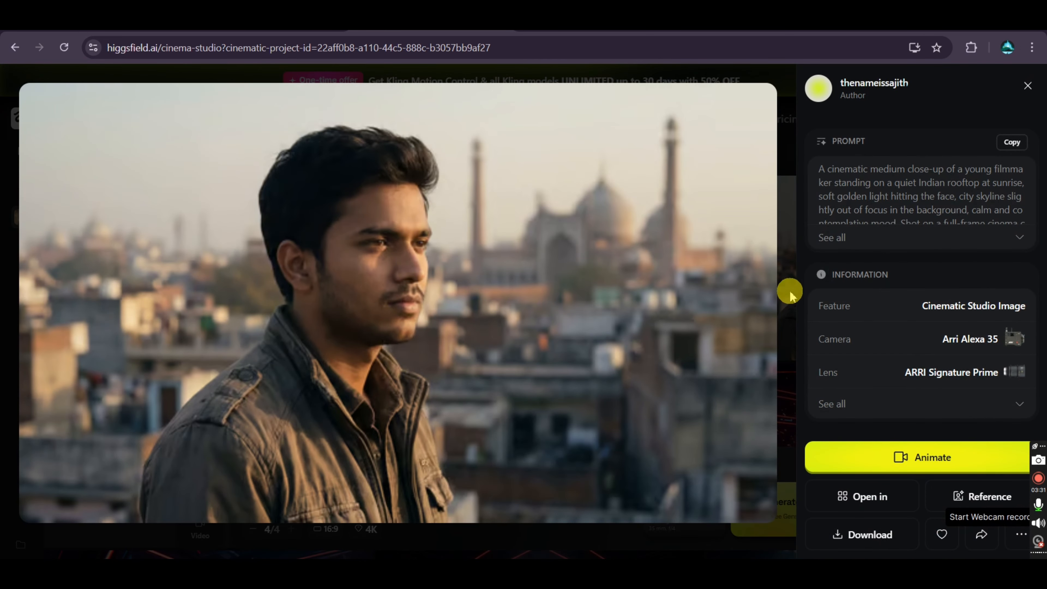
Step: Read the full prompt of the opened rooftop image and examine the picture in the view without details
left_click(1015, 241)
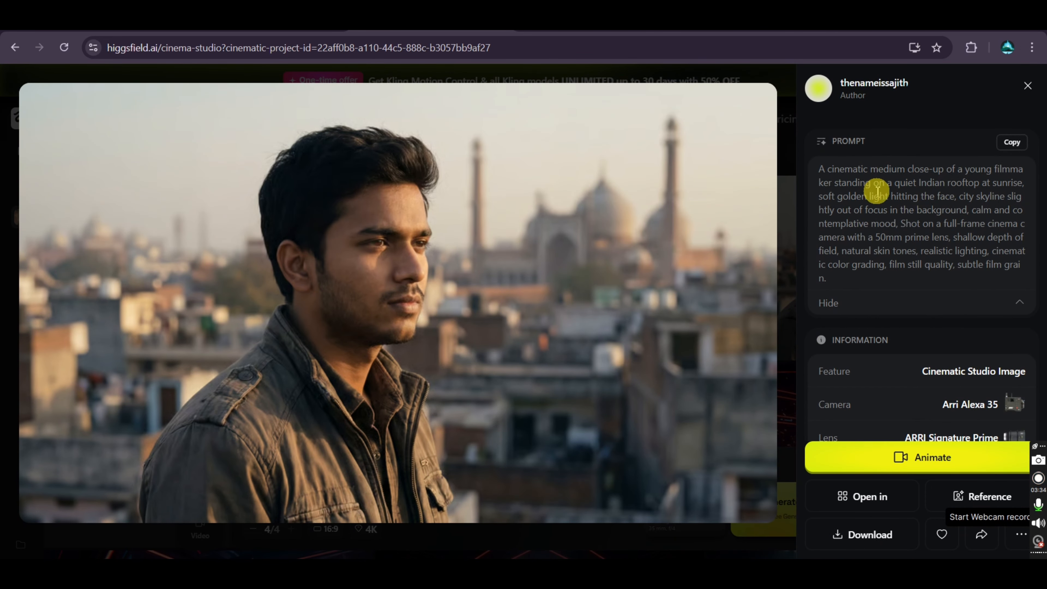
scroll(898, 241, "down", 2)
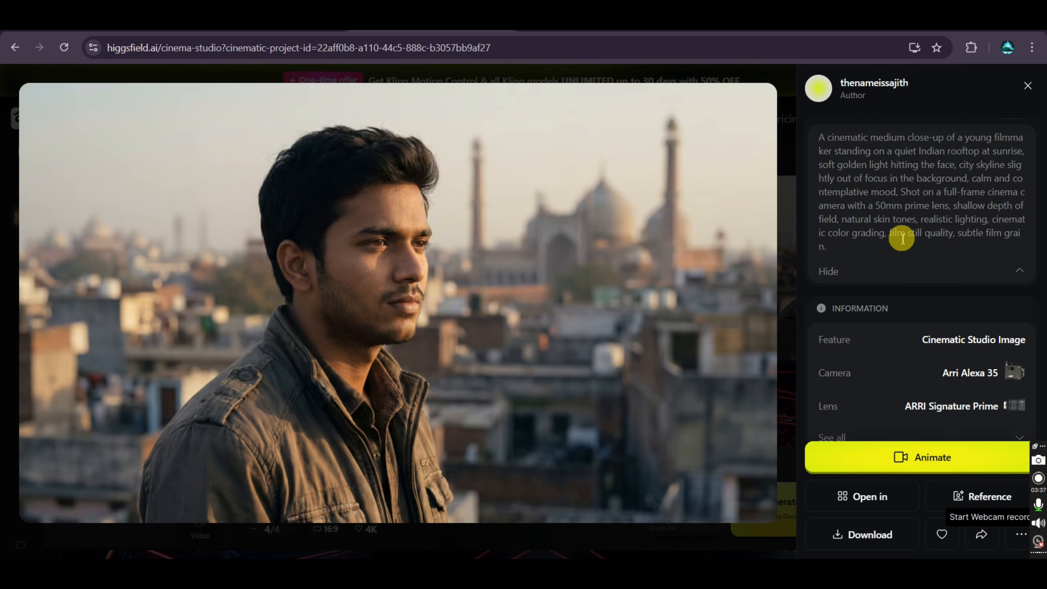
scroll(848, 179, "up", 2)
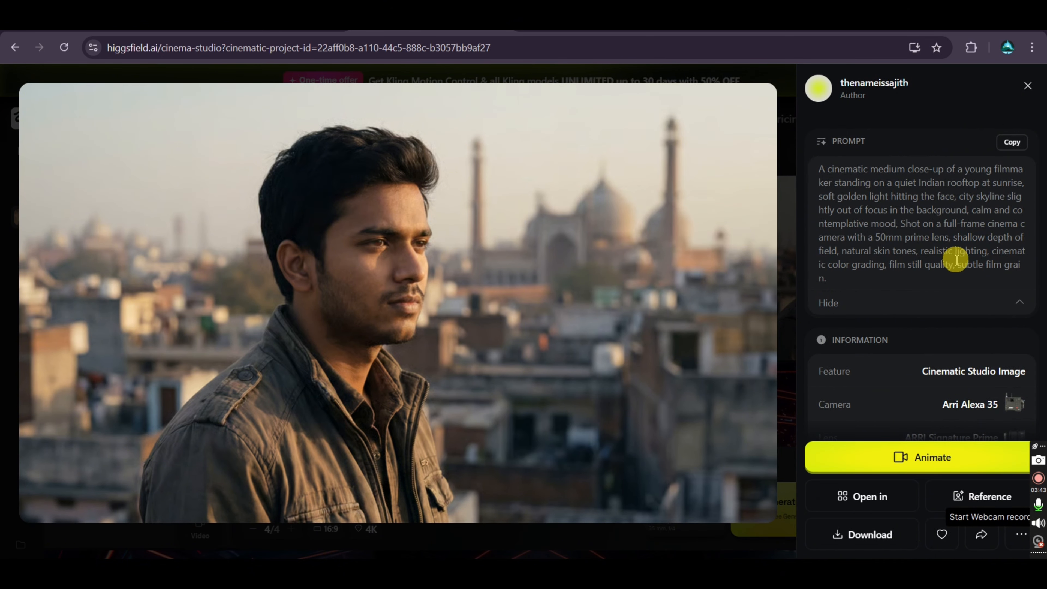
left_click(447, 272)
left_click(520, 267)
left_click(440, 264)
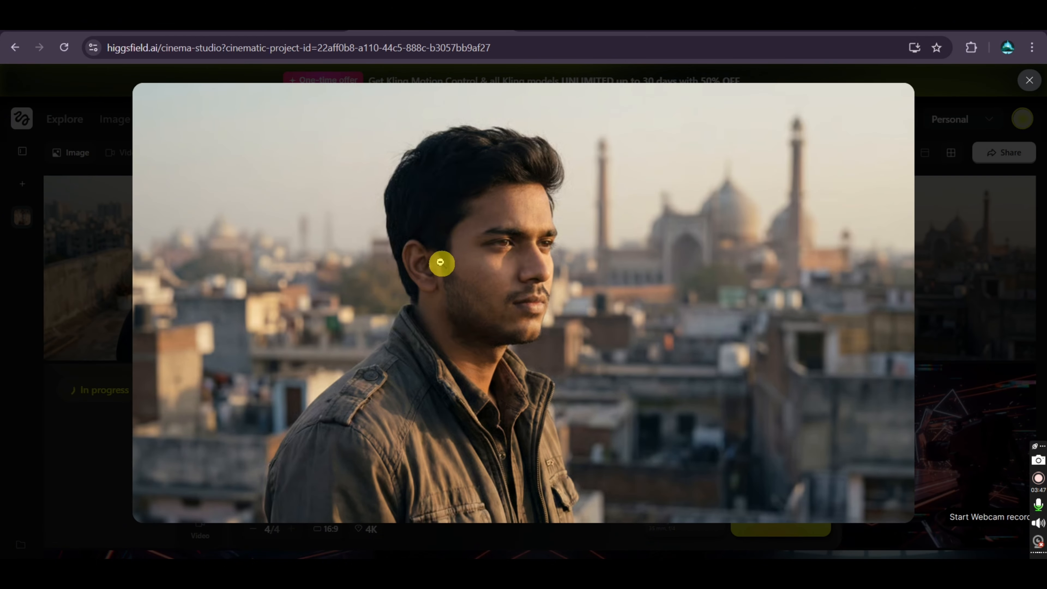
left_click(856, 138)
left_click(880, 310)
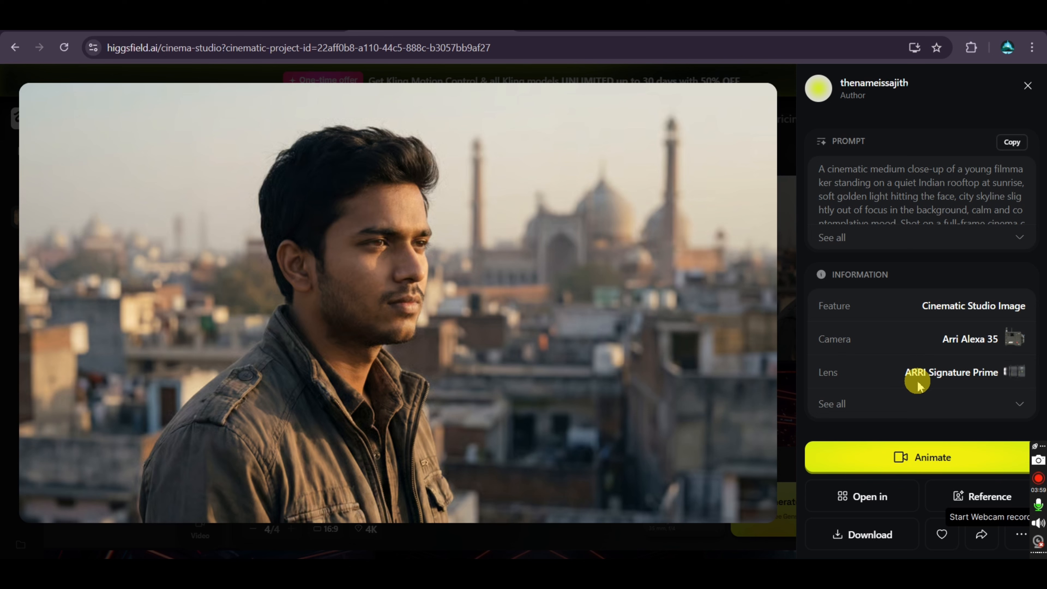
Step: Review the image's complete generation information, including lens, focal length, aperture, quality and size, and close the image
left_click(1017, 409)
scroll(1003, 334, "down", 2)
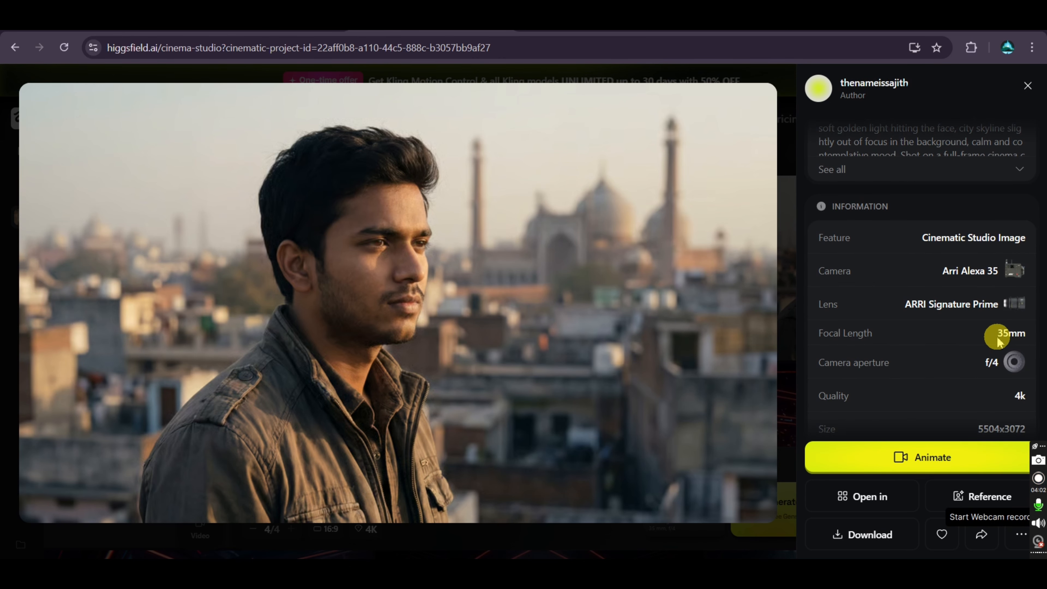
scroll(990, 339, "down", 2)
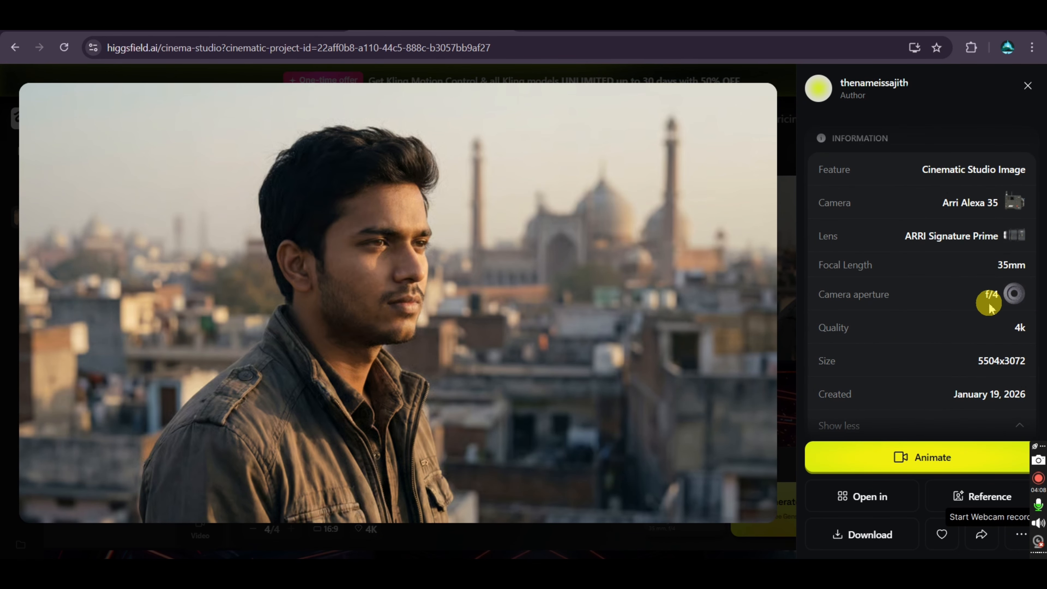
scroll(949, 314, "down", 1)
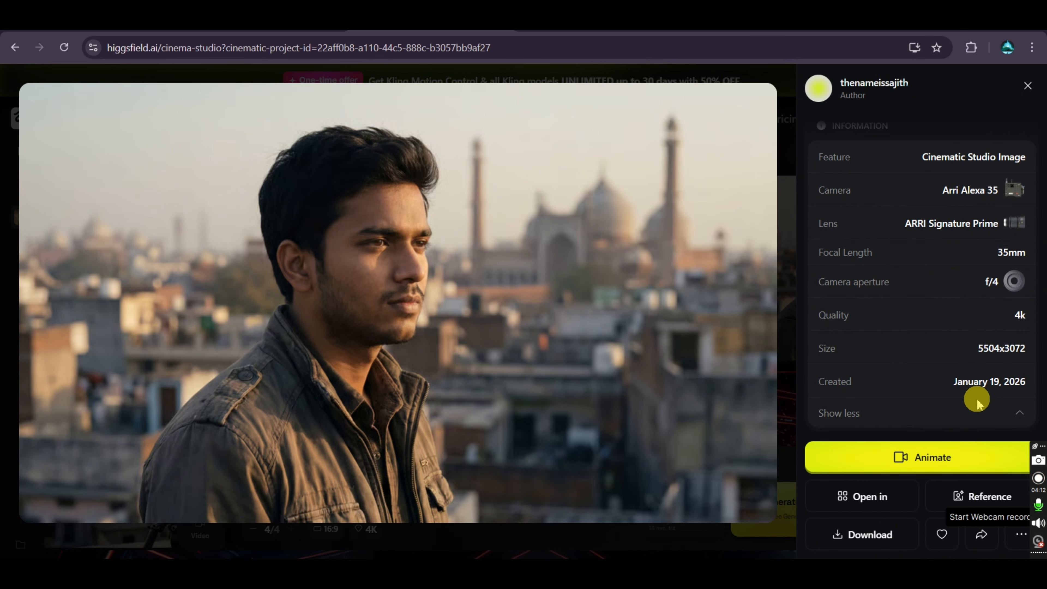
left_click(1021, 414)
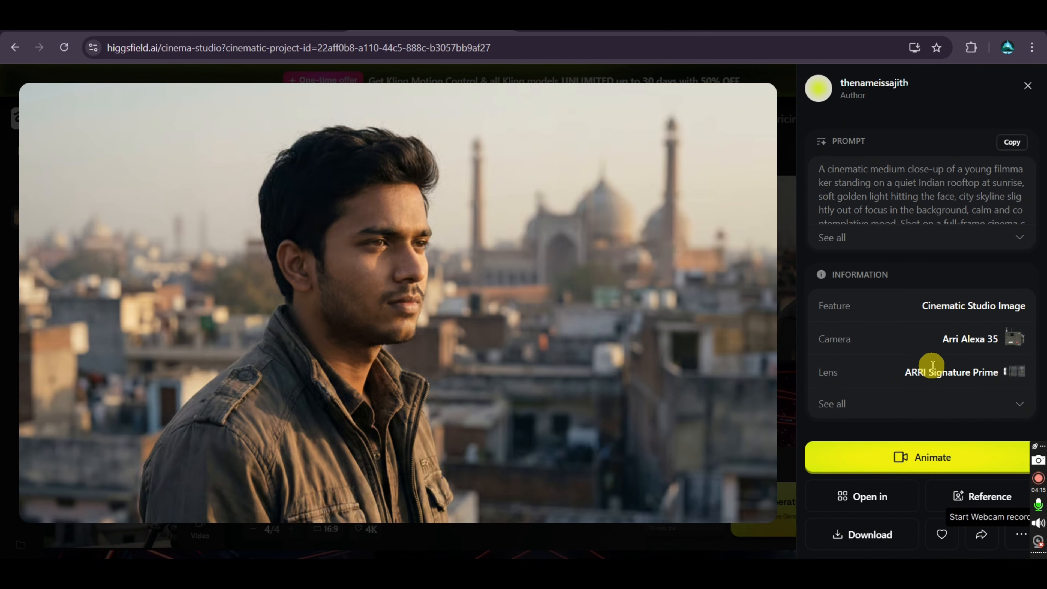
left_click(1028, 86)
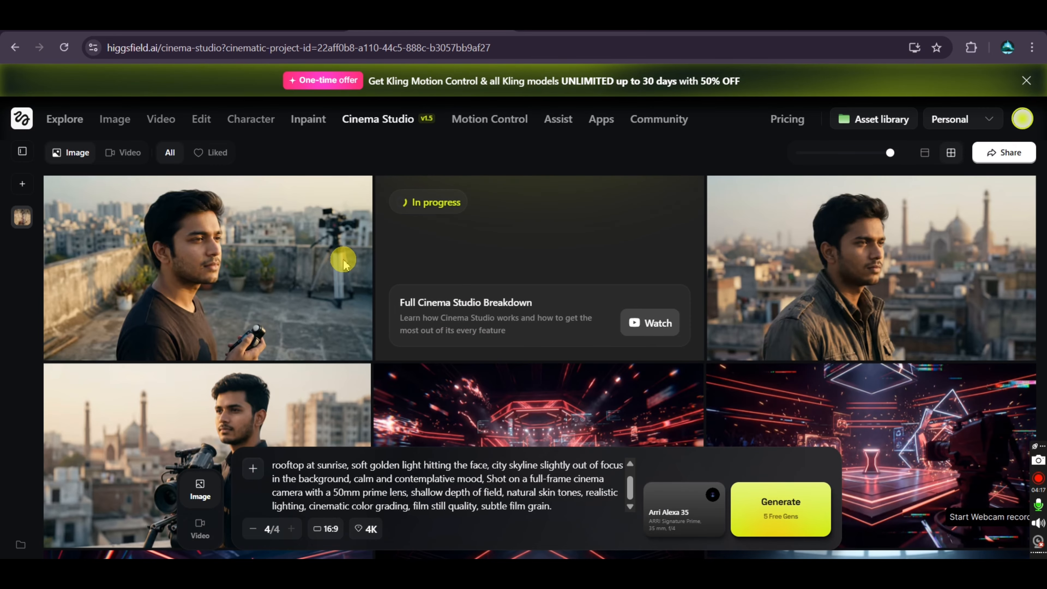
Step: View the generated image of the filmmaker in a dark shirt beside a cinema camera, and return to the gallery
scroll(362, 266, "down", 1)
scroll(231, 329, "down", 1)
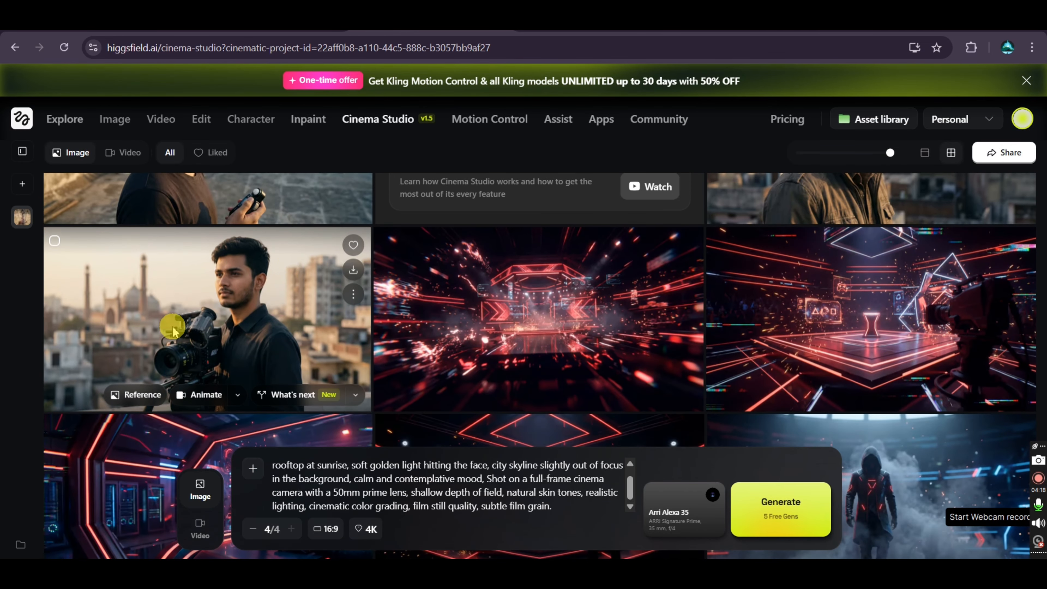
left_click(227, 313)
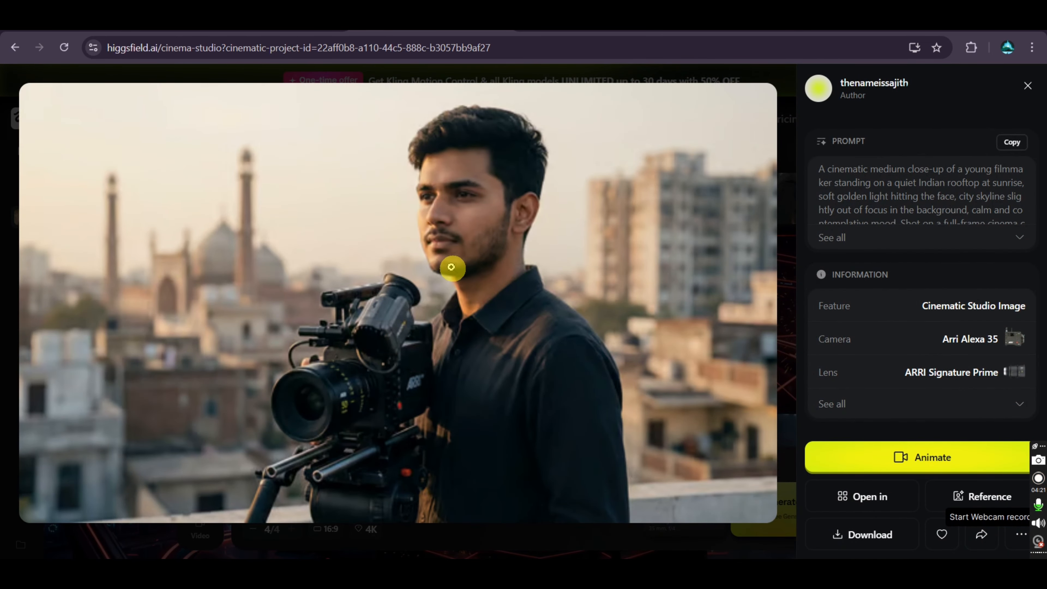
left_click(1018, 242)
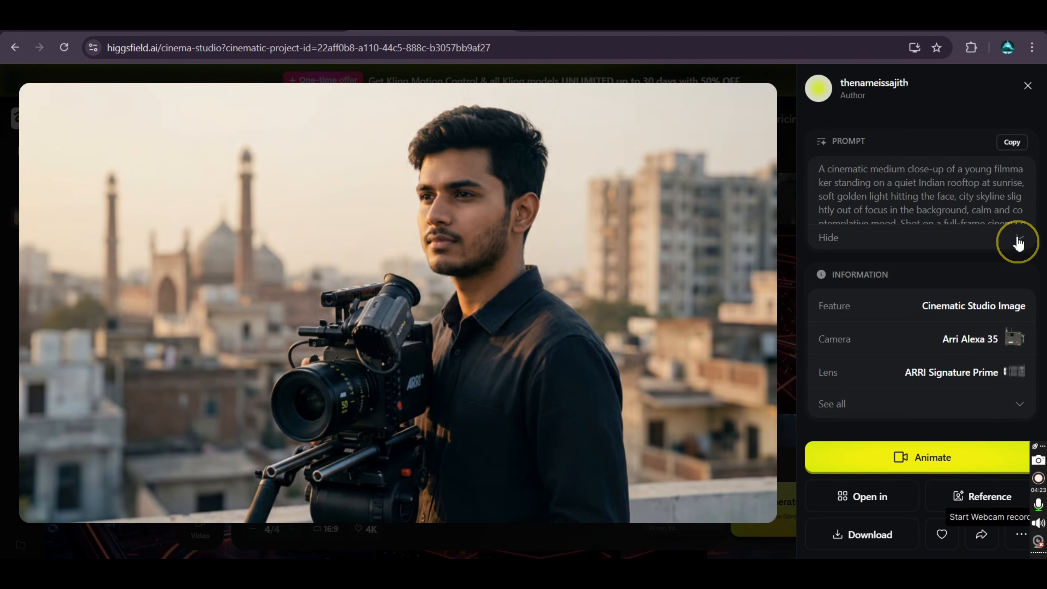
left_click(1028, 86)
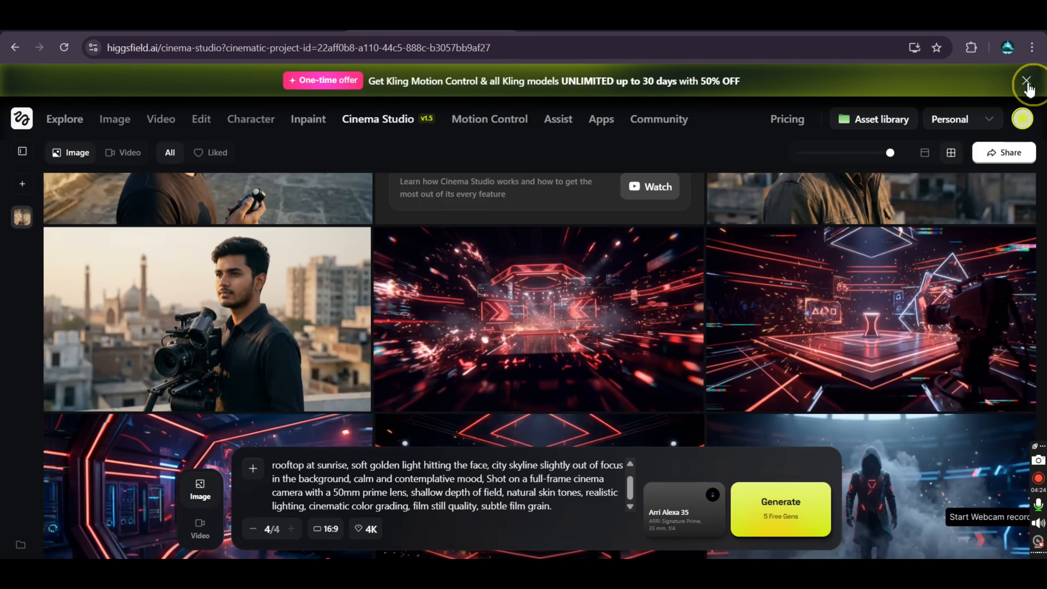
scroll(398, 293, "up", 3)
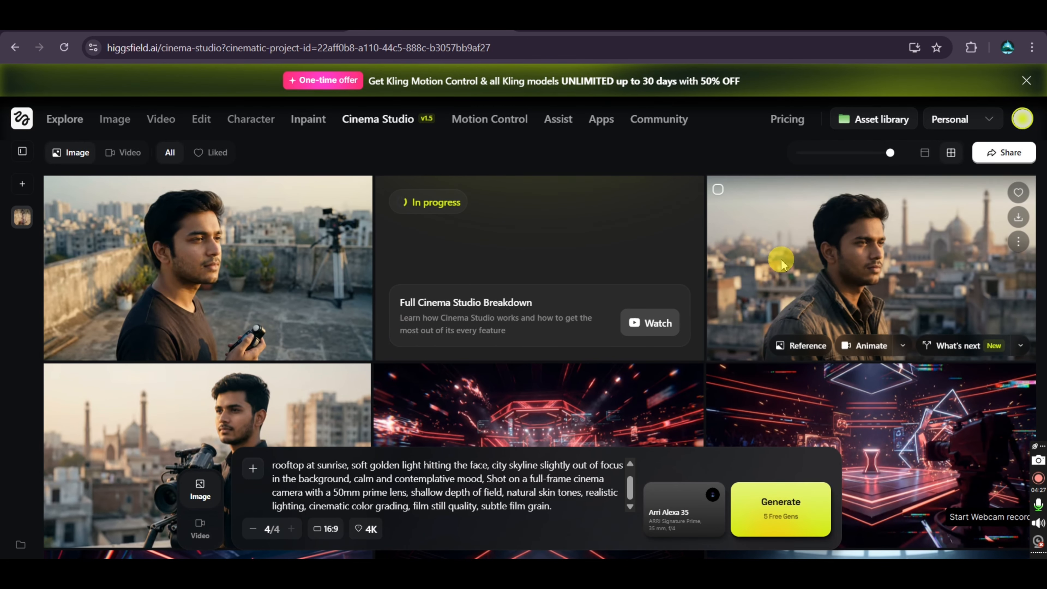
Step: Inspect the generated image of the filmmaker with a tripod-mounted camera behind him, and close it
left_click(328, 264)
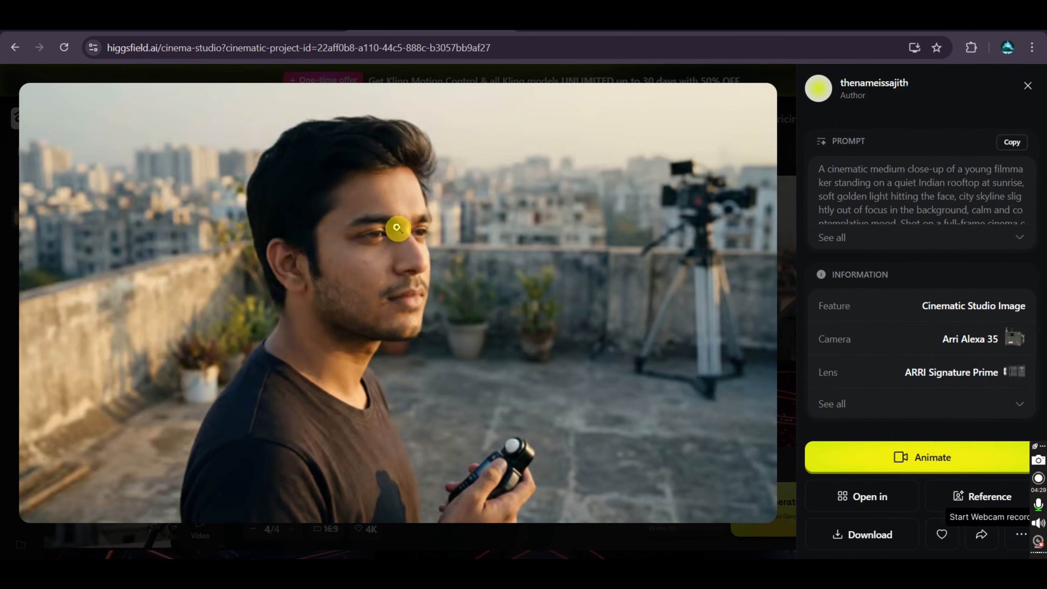
left_click(383, 245)
left_click(412, 245)
left_click(427, 246)
left_click(433, 243)
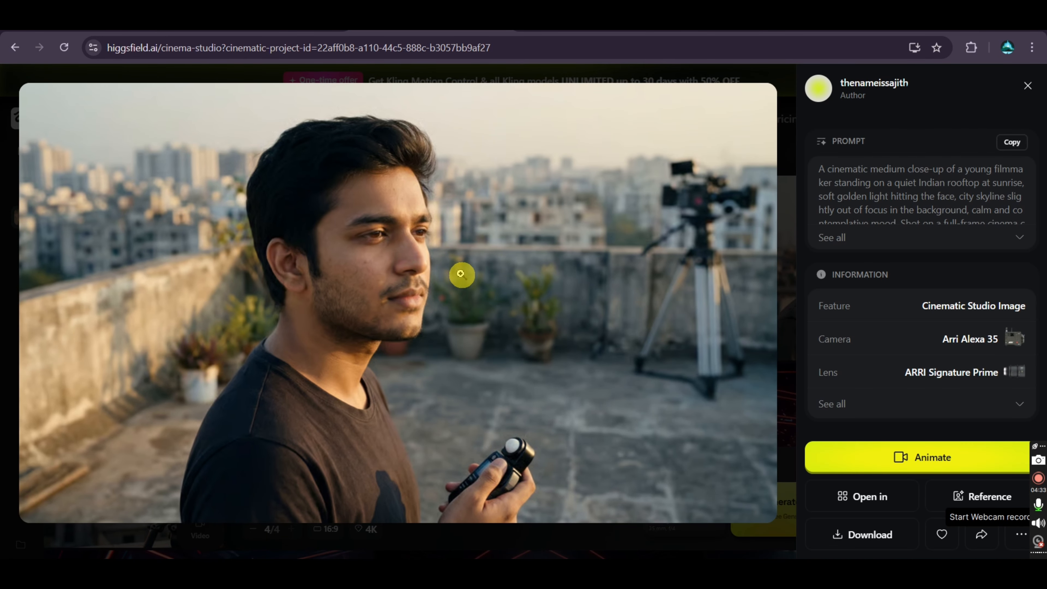
left_click(1027, 86)
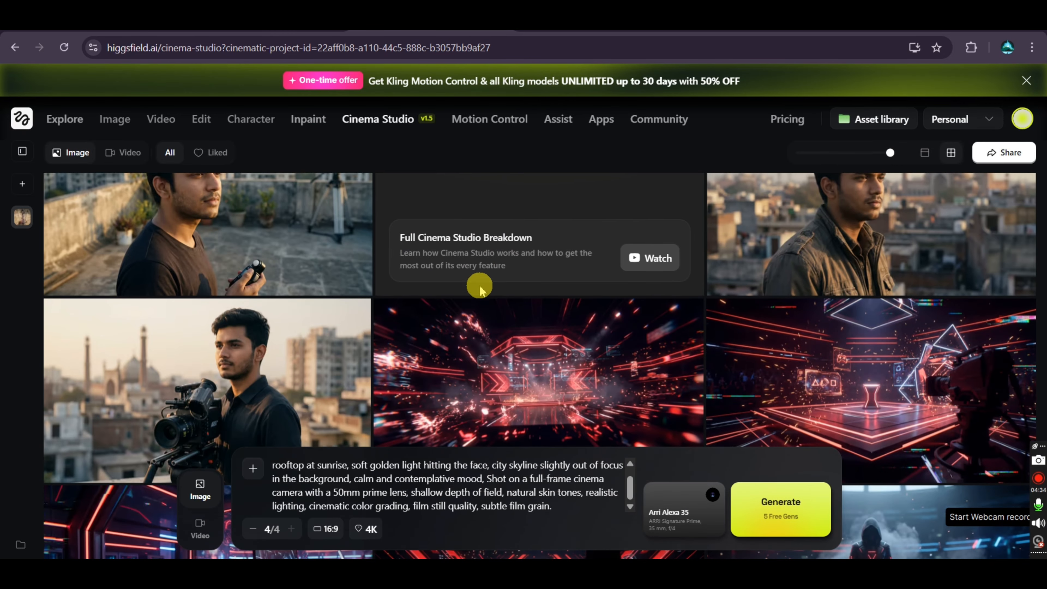
Step: Send the image of the filmmaker in a dark shirt beside the cinema camera to video animation
scroll(409, 304, "down", 2)
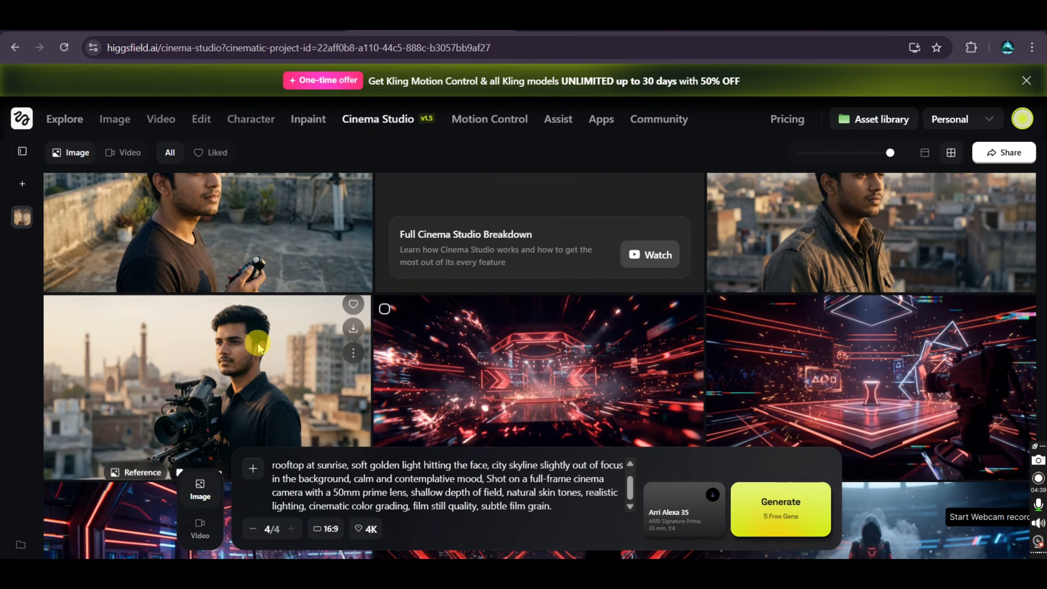
left_click(259, 347)
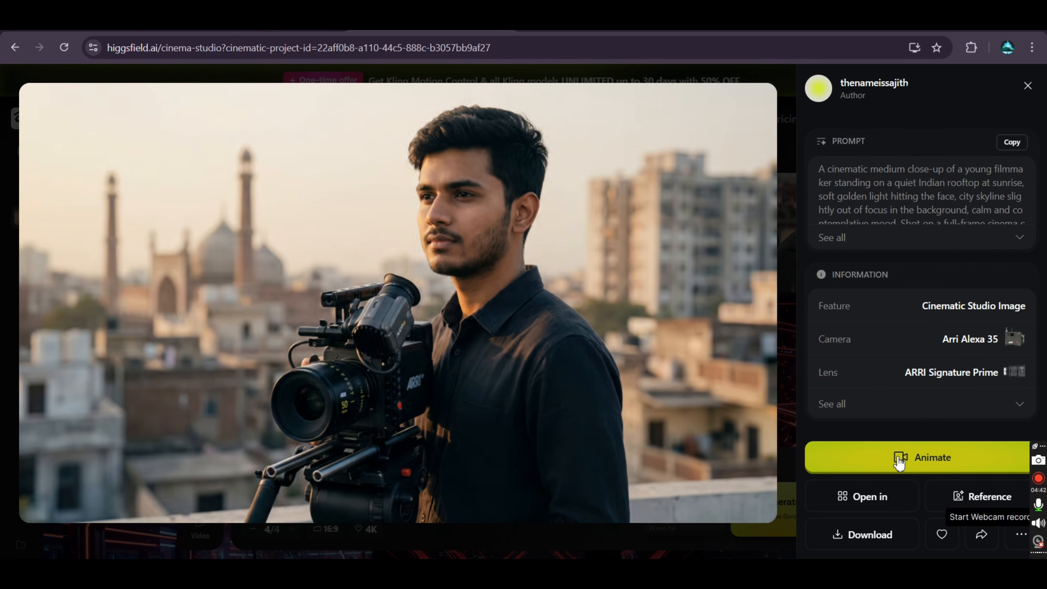
left_click(935, 452)
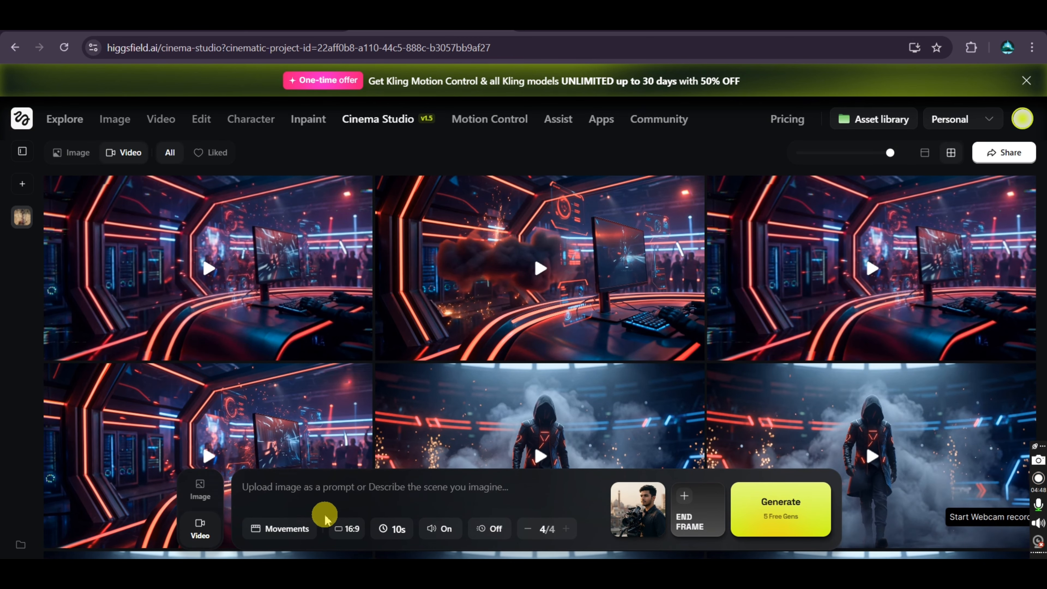
Step: Switch to Notepad and copy the image to video prompt describing a slow cinematic push-in towards the subject
key("alt+Tab")
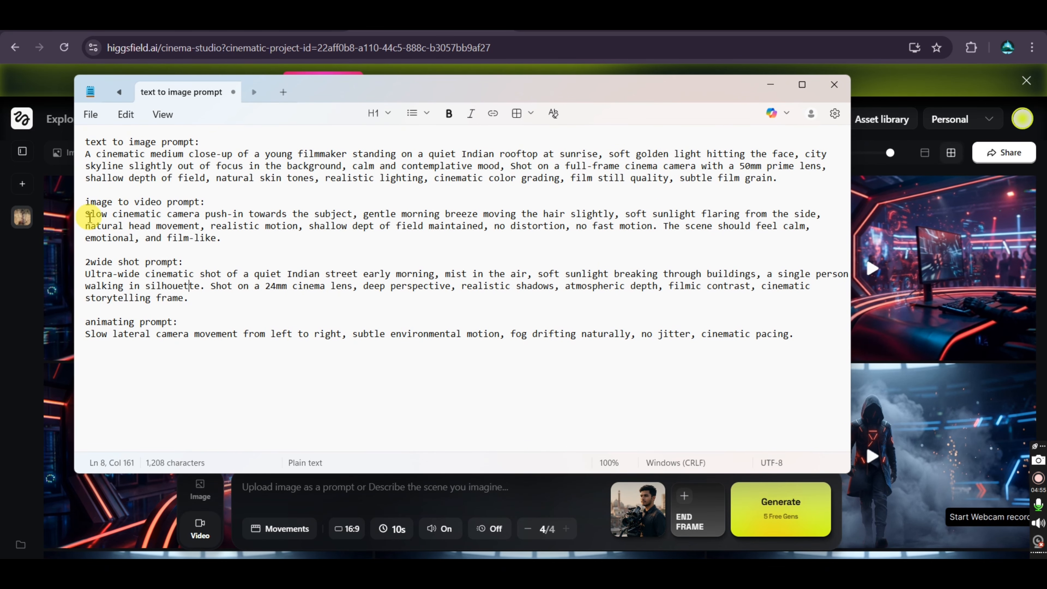
left_click(82, 202)
left_click(82, 214)
left_click(96, 214)
left_click_drag(77, 213, 224, 243)
key("ctrl+c")
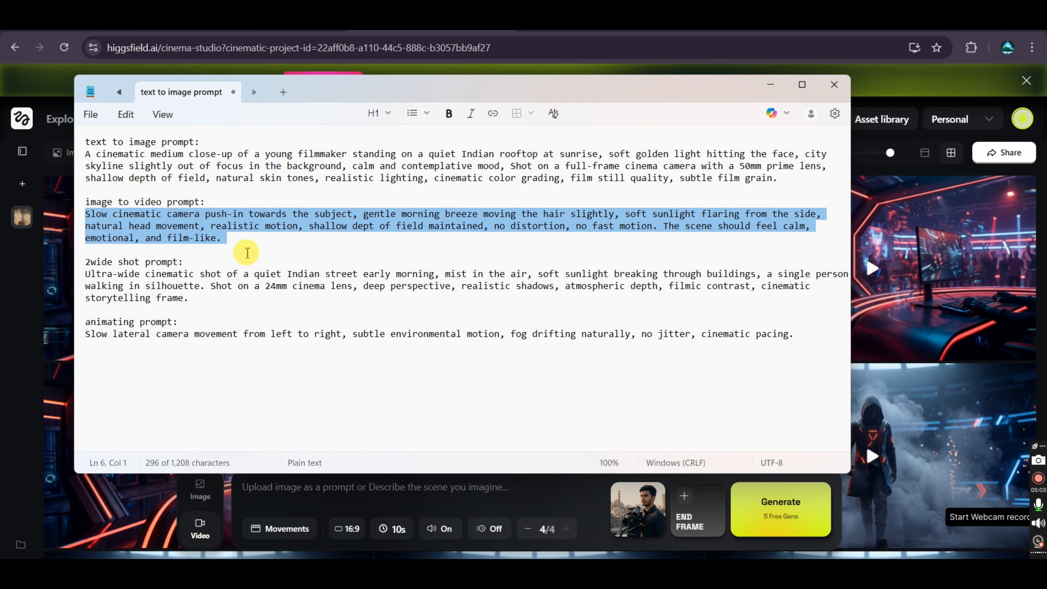
Step: Back in Cinema Studio, paste the copied push-in prompt as the video prompt without its trailing line break and select the 16:9 aspect ratio
left_click(771, 88)
left_click(373, 489)
left_click(199, 522)
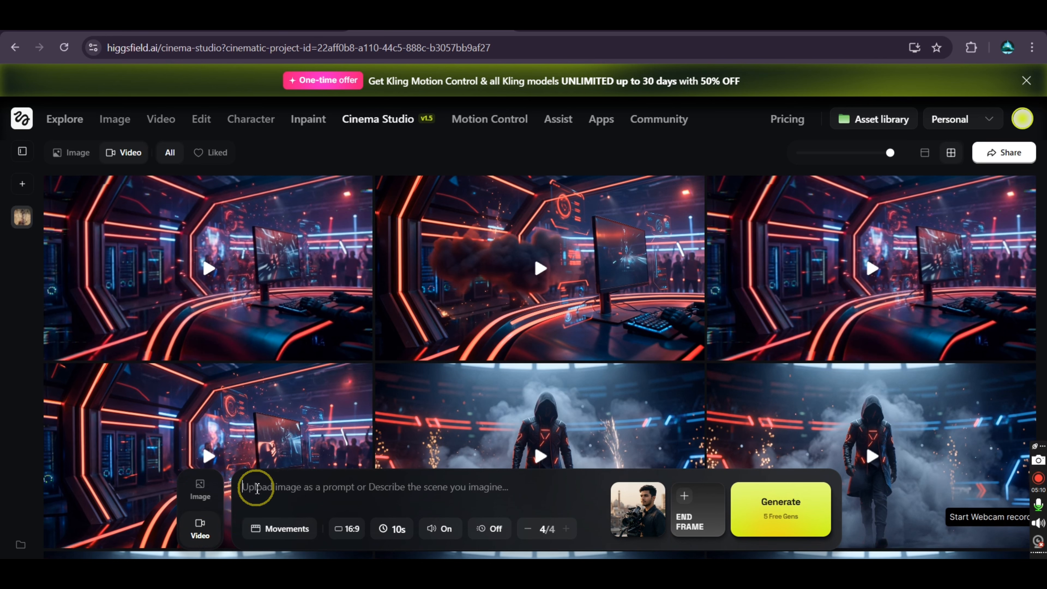
left_click(633, 519)
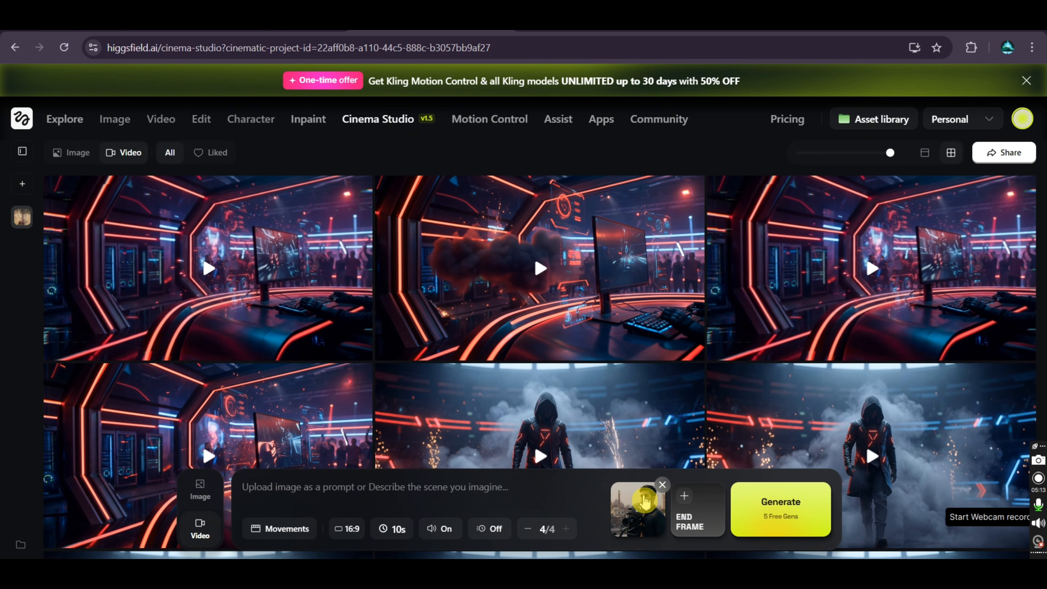
left_click(267, 487)
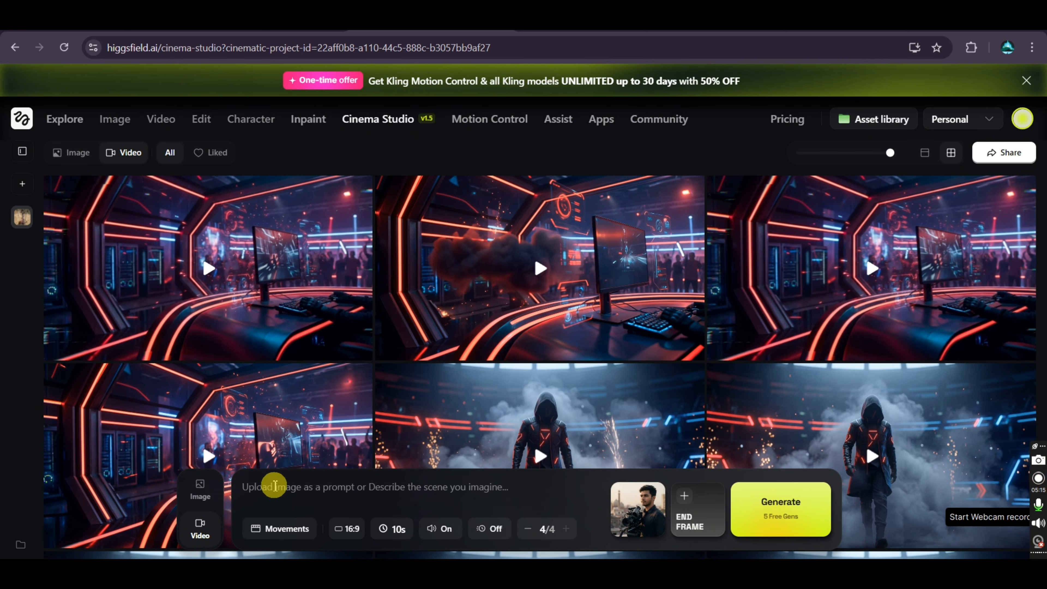
key("ctrl+v")
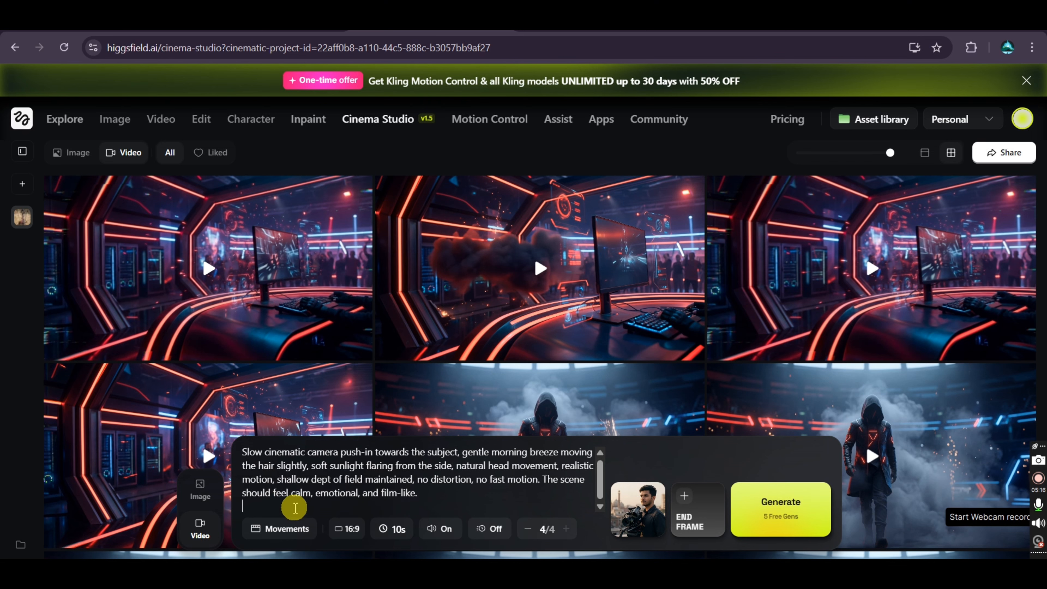
key("BackSpace")
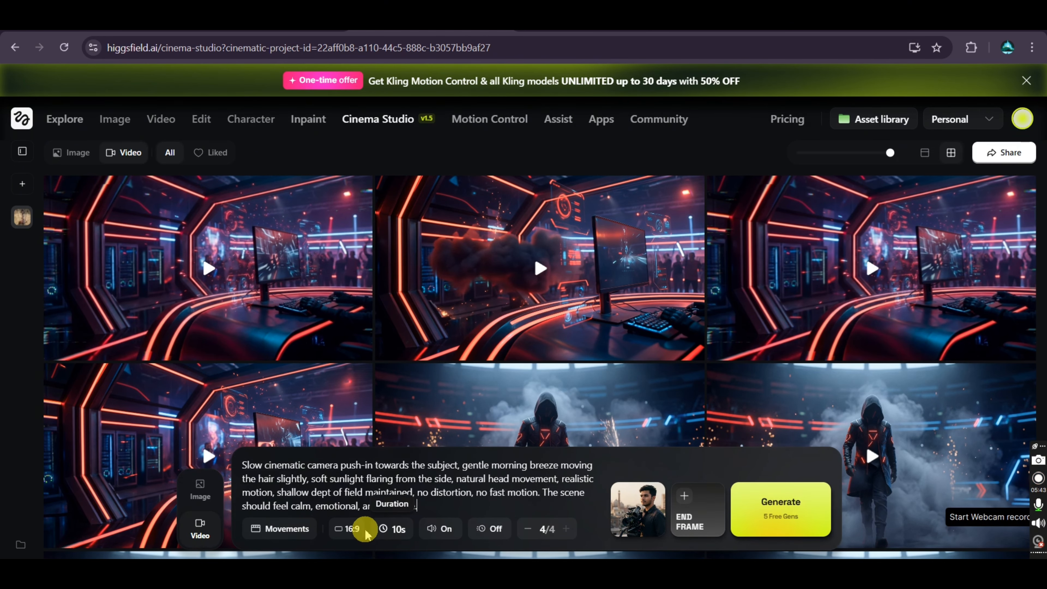
left_click(348, 529)
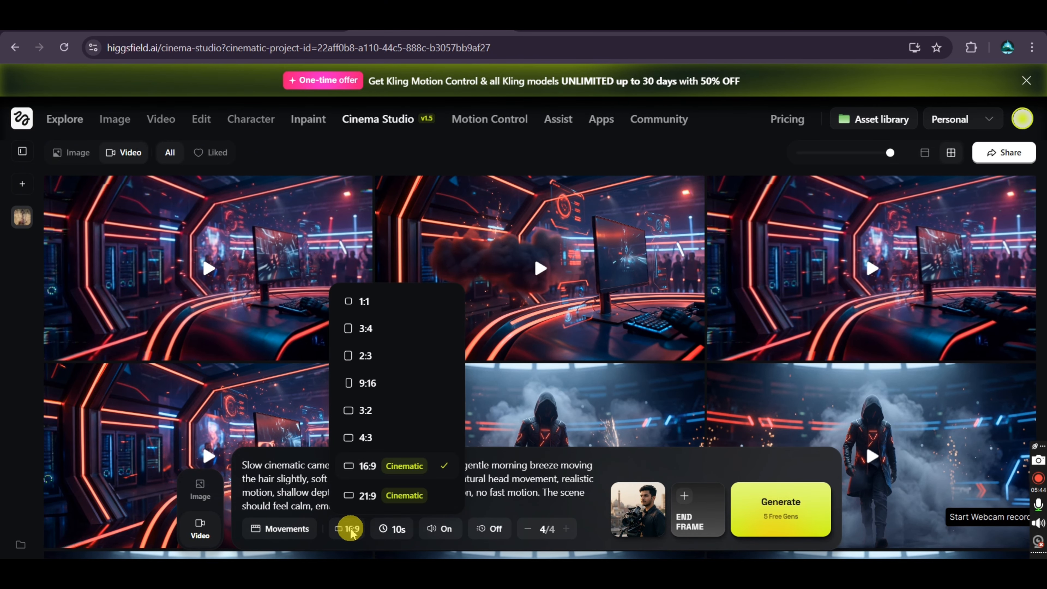
left_click(373, 467)
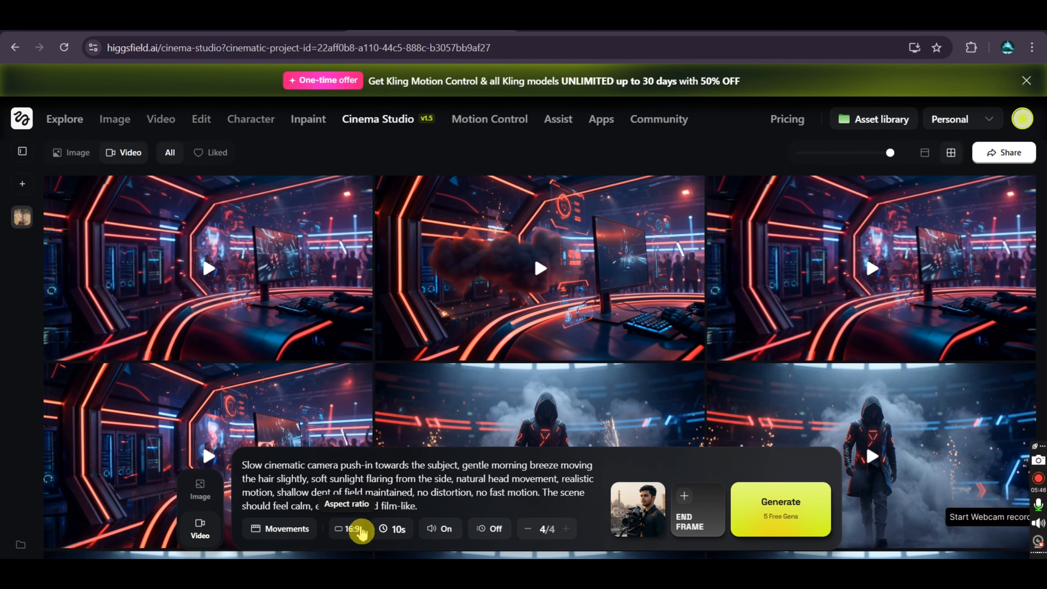
Step: Look through the available camera movement presets and close them without choosing one
left_click(295, 533)
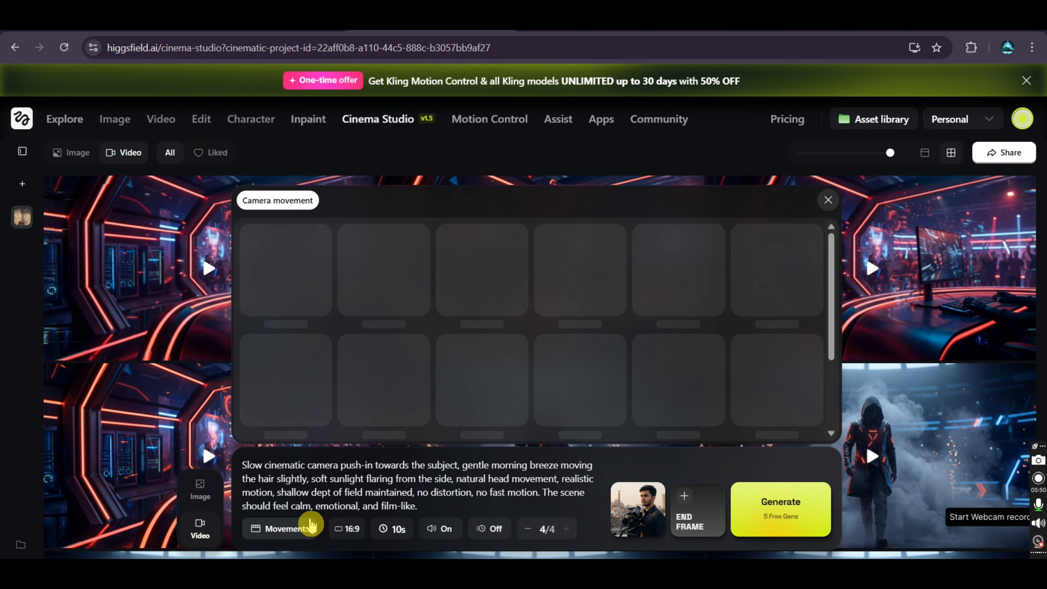
left_click(828, 200)
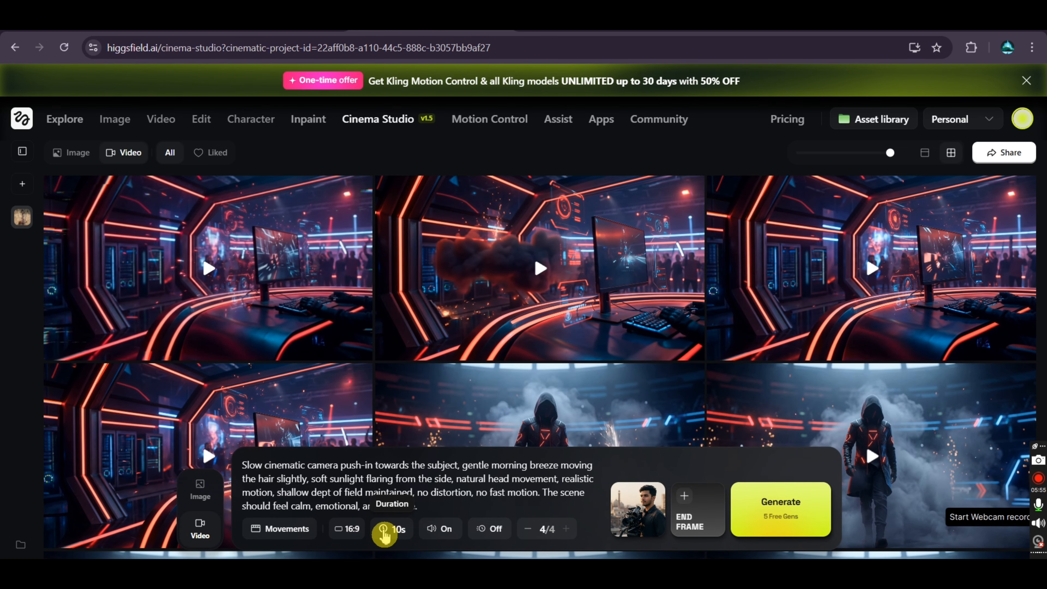
left_click(295, 532)
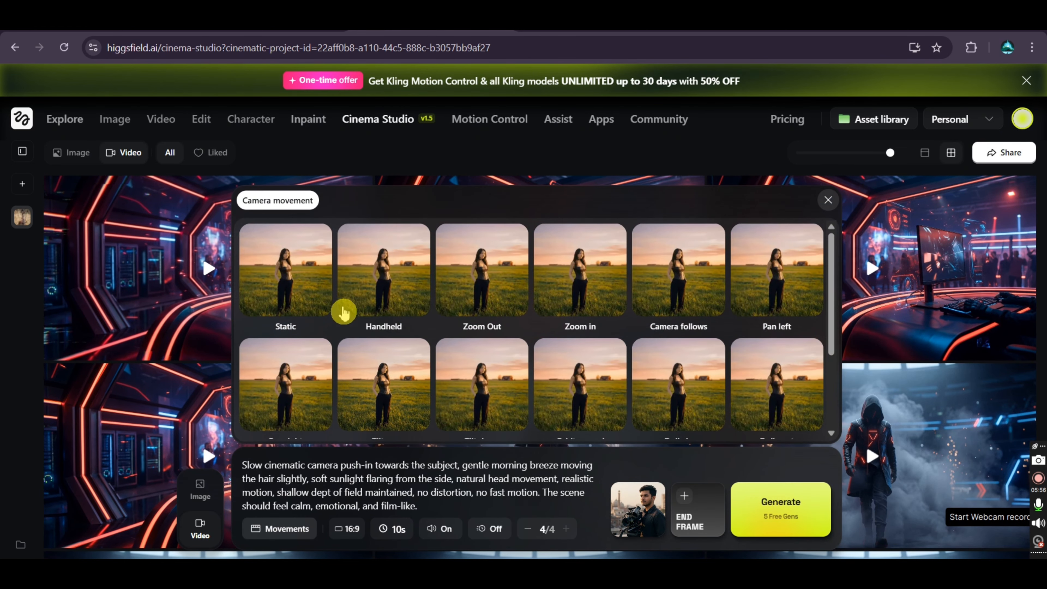
scroll(680, 316, "down", 3)
scroll(674, 307, "up", 3)
scroll(786, 314, "down", 3)
left_click(828, 200)
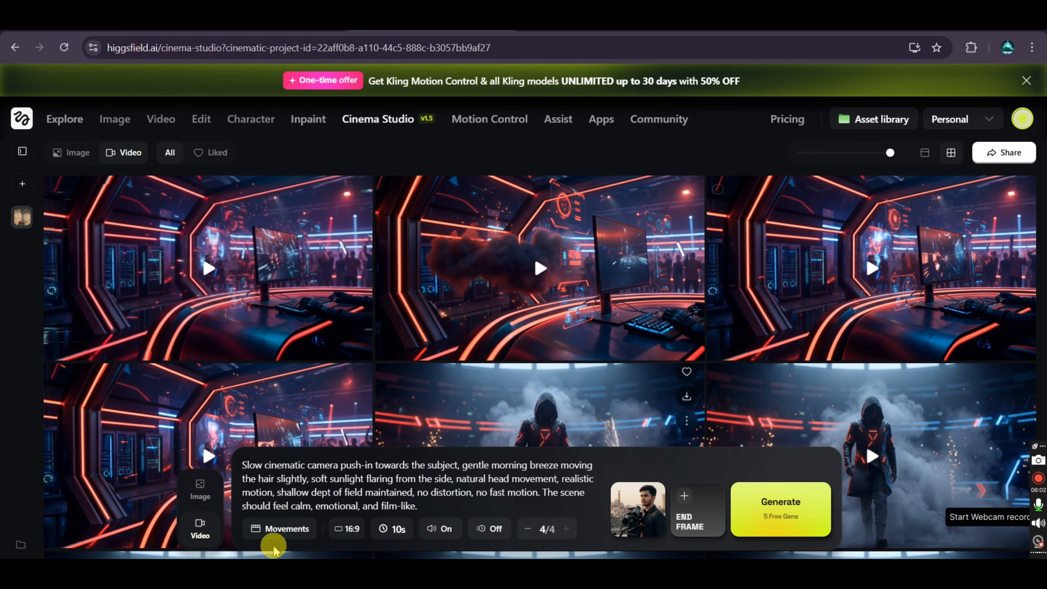
Step: Keep the 10s duration with audio on and slow-motion off, reduce the number of videos to 1, and generate the push-in video
left_click(390, 532)
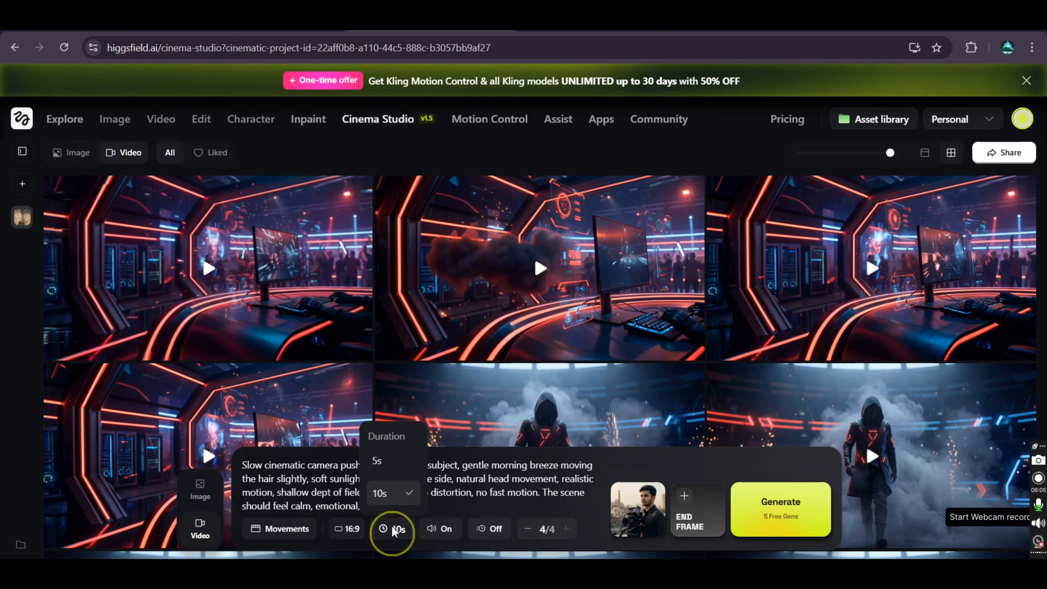
left_click(381, 495)
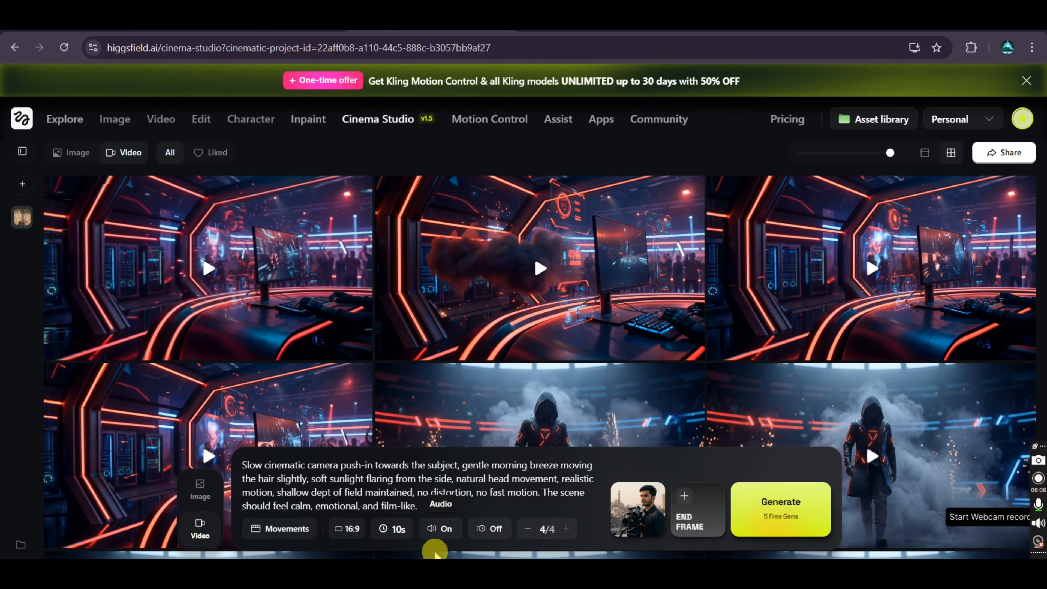
left_click(441, 532)
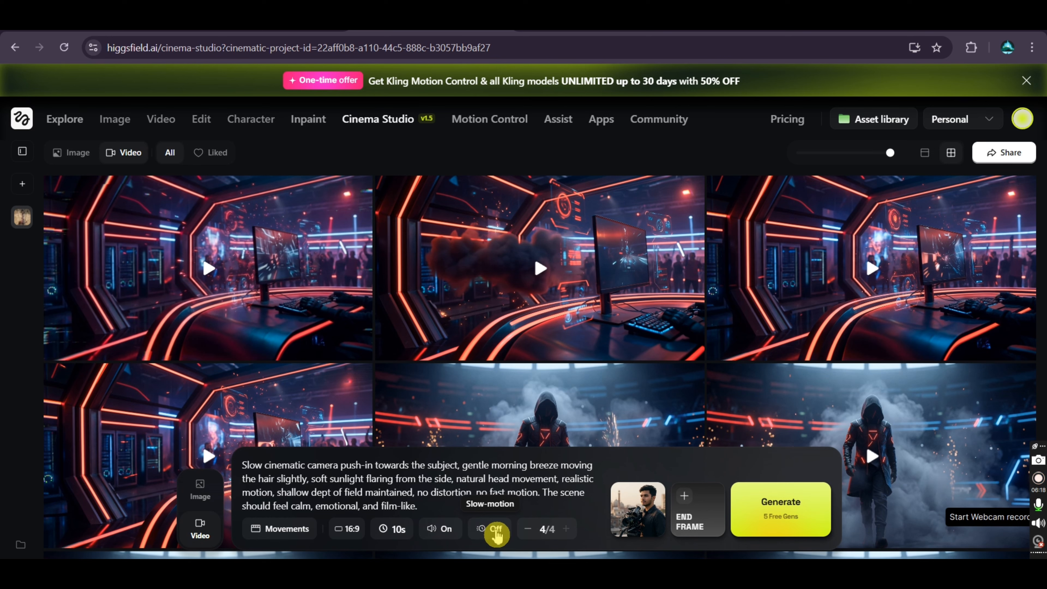
left_click(529, 532)
left_click(529, 533)
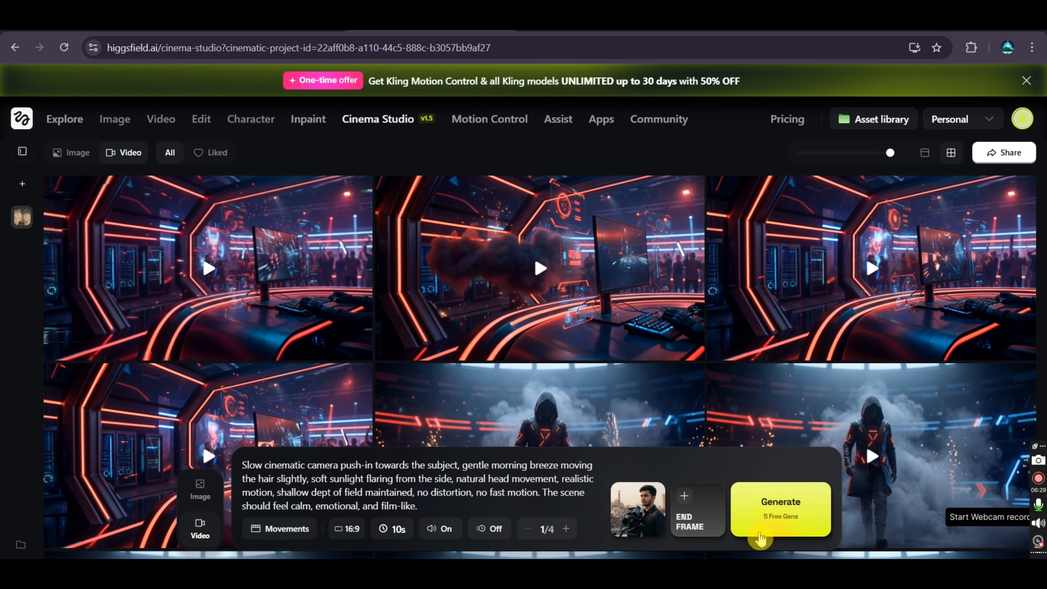
left_click(786, 509)
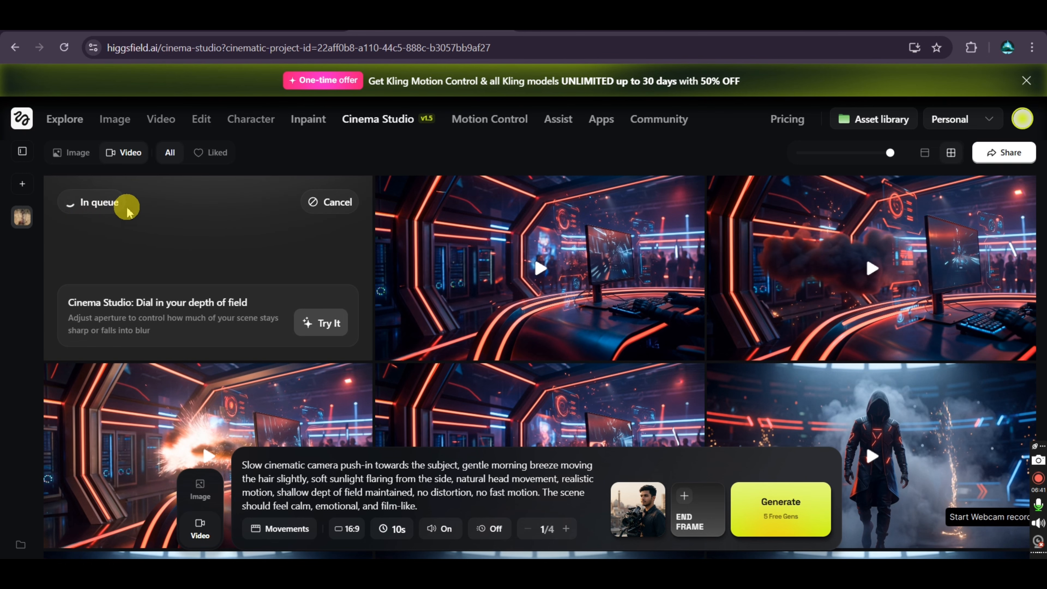
Step: Review the generated rooftop filmmaker images and the retry and delete options of the failed generation
left_click(75, 154)
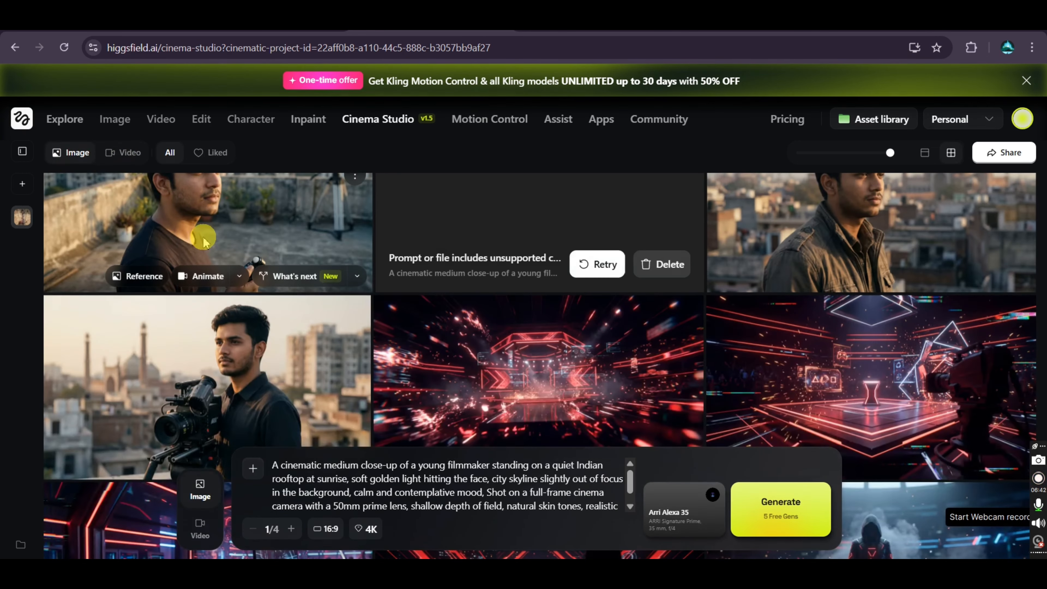
scroll(215, 243, "up", 1)
scroll(239, 239, "down", 2)
scroll(258, 243, "up", 3)
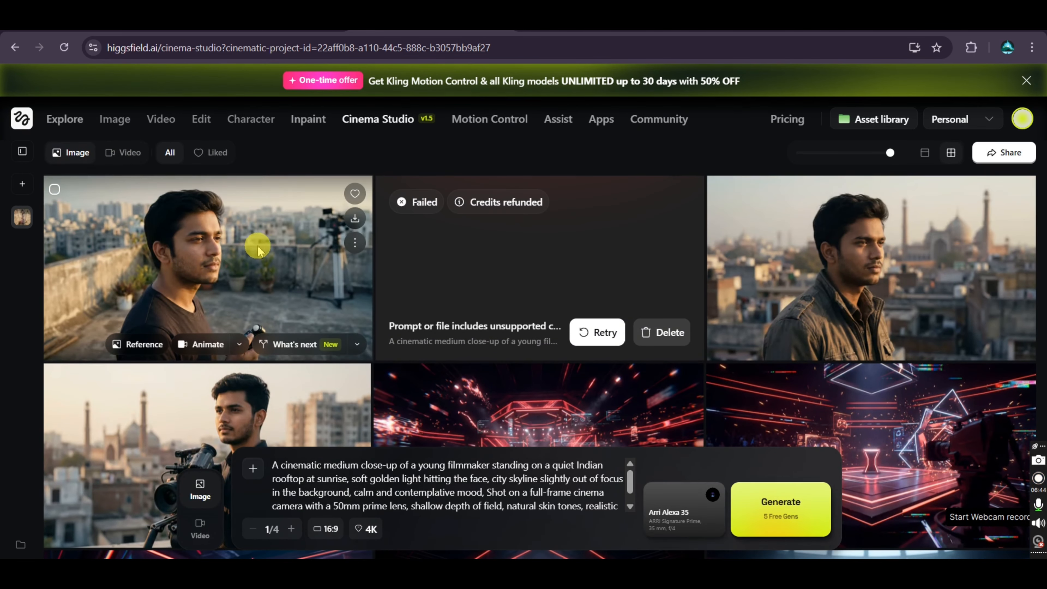
left_click(596, 333)
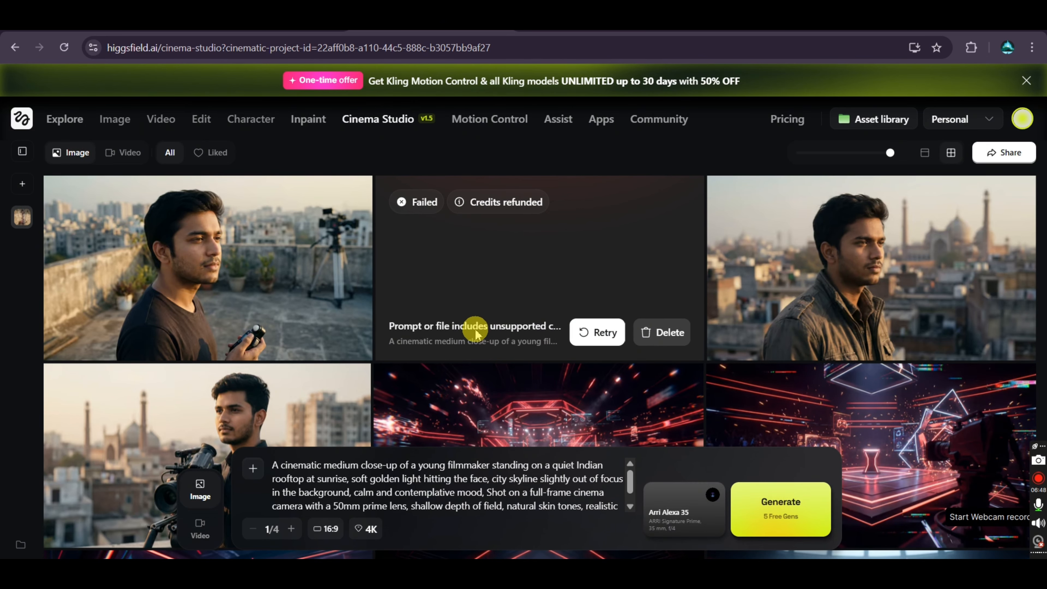
left_click(599, 332)
left_click(655, 342)
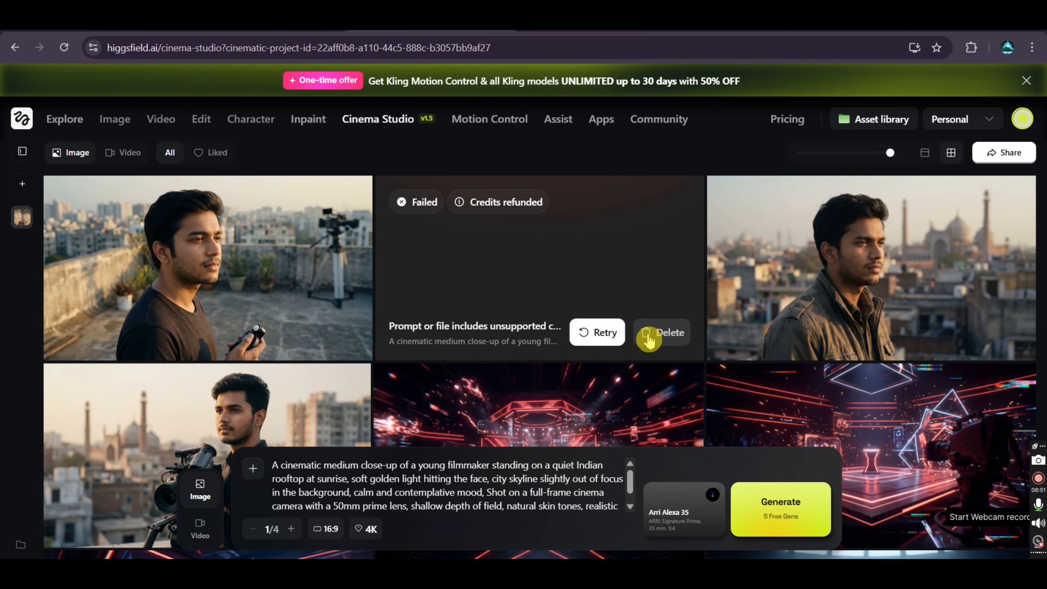
scroll(771, 300, "down", 1)
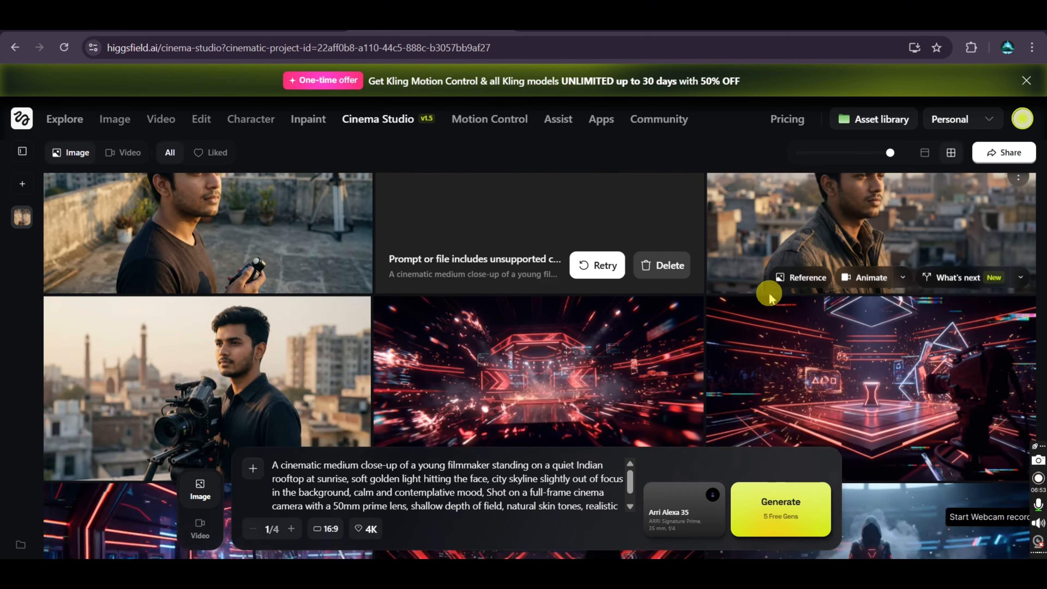
scroll(578, 293, "up", 1)
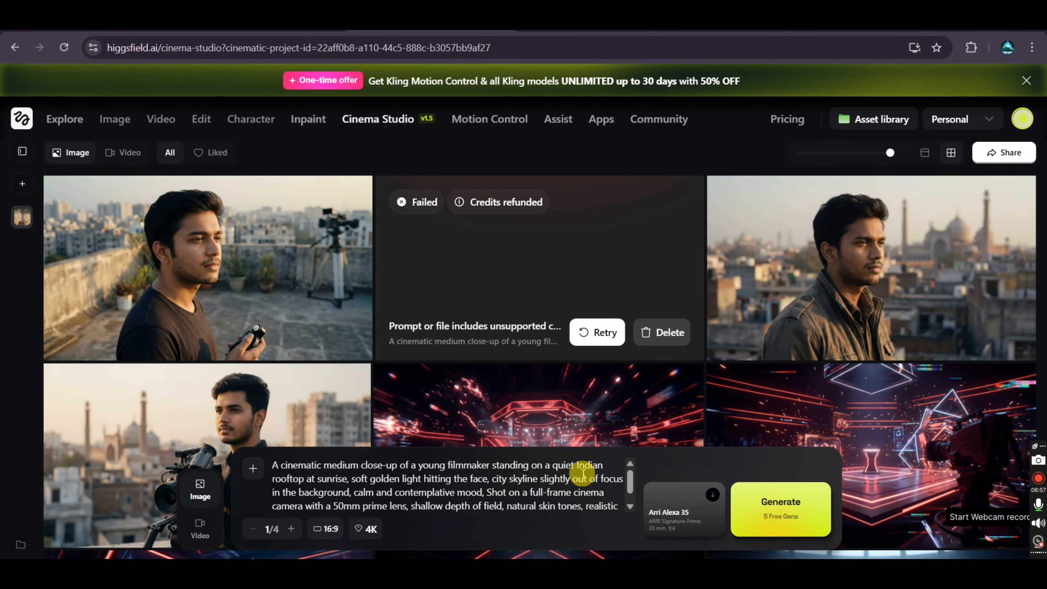
Step: Check the progress of the push-in video and reread the rooftop close-up image prompt
left_click(199, 528)
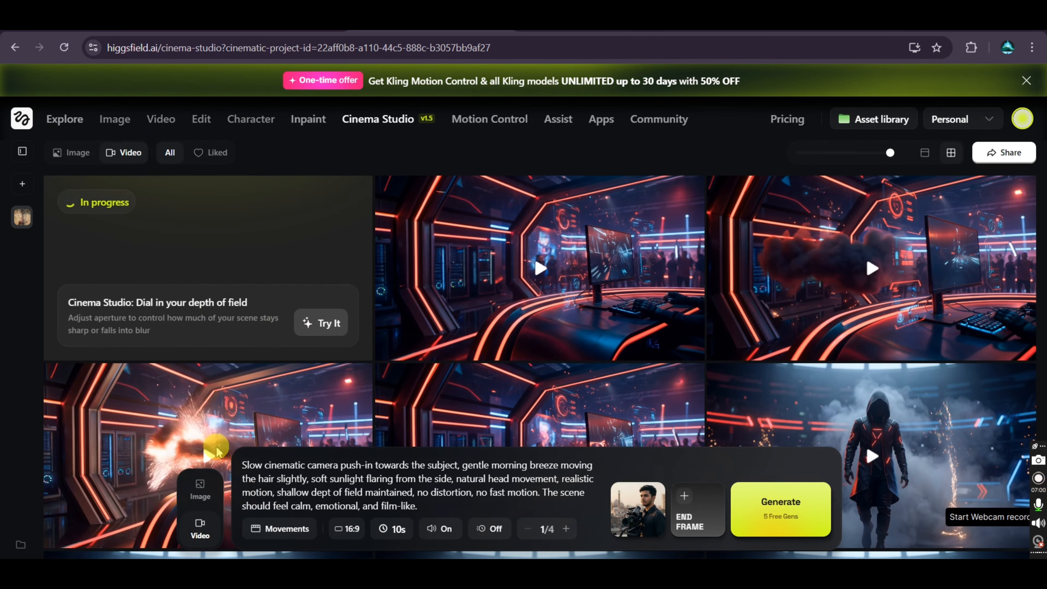
left_click(201, 484)
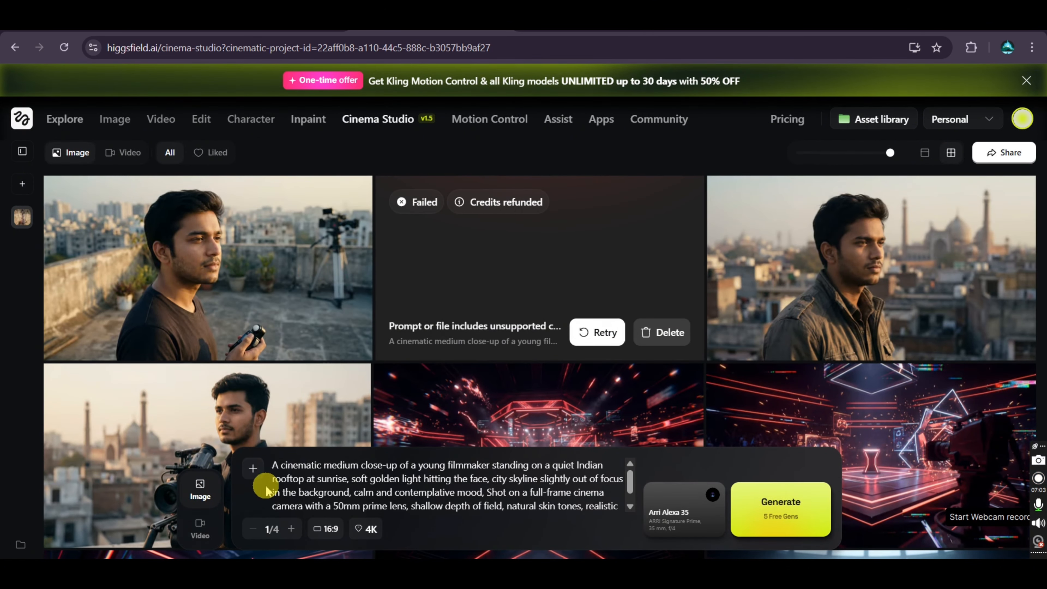
scroll(516, 481, "down", 1)
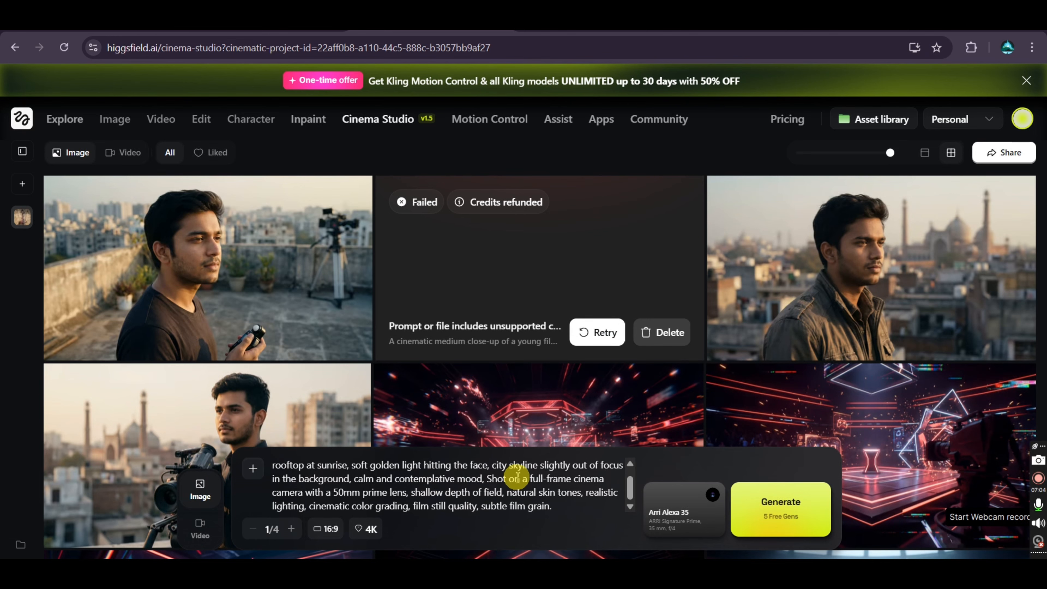
left_click(202, 529)
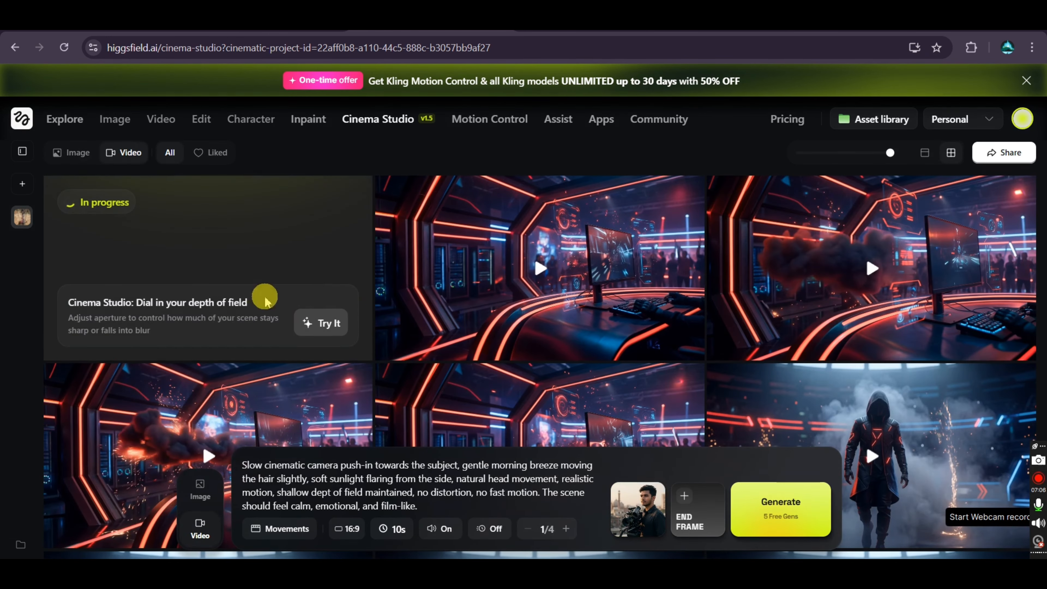
mouse_move(222, 406)
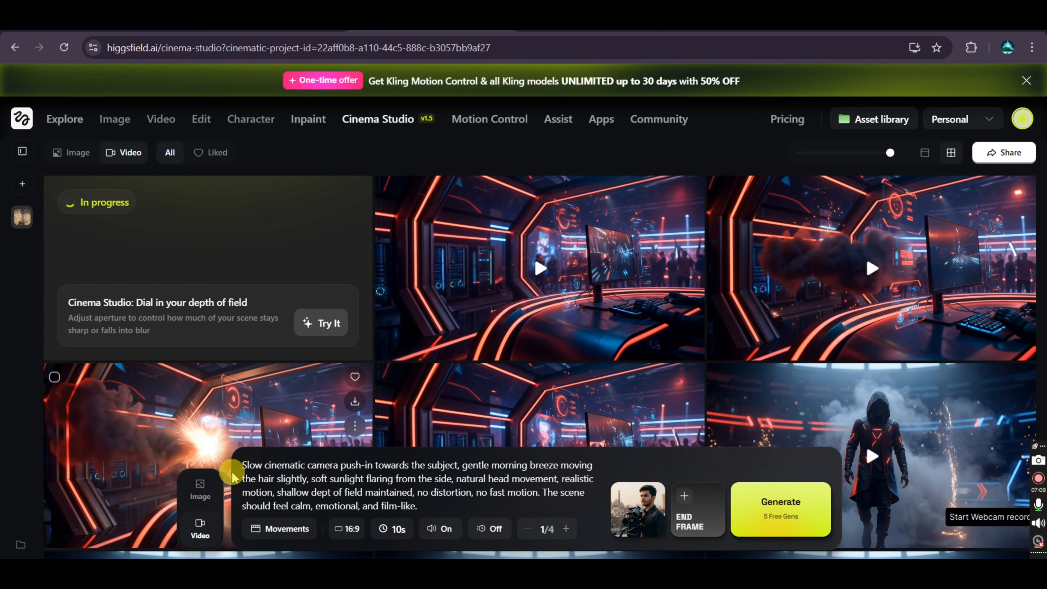
left_click(200, 490)
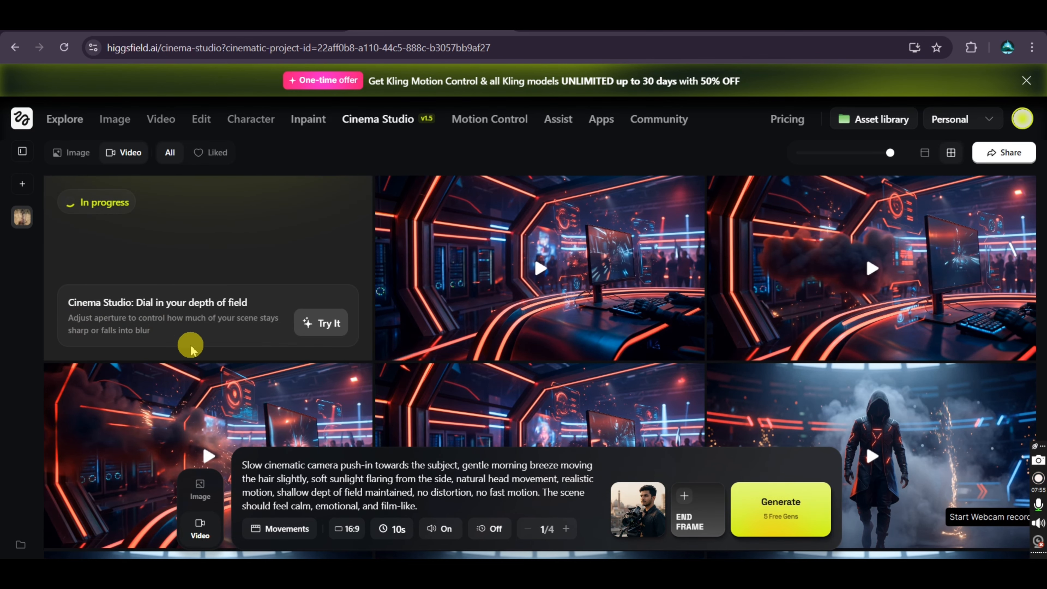
Step: Browse the video gallery, play the hooded gamer video with red neon lighting, and close its preview
scroll(436, 326, "down", 2)
scroll(437, 326, "up", 2)
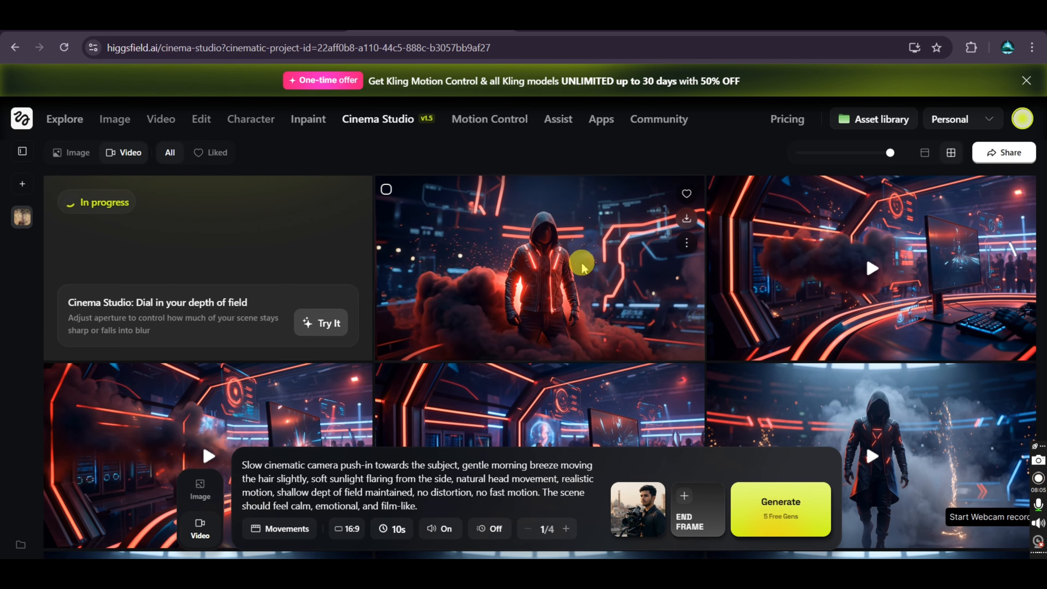
left_click(583, 282)
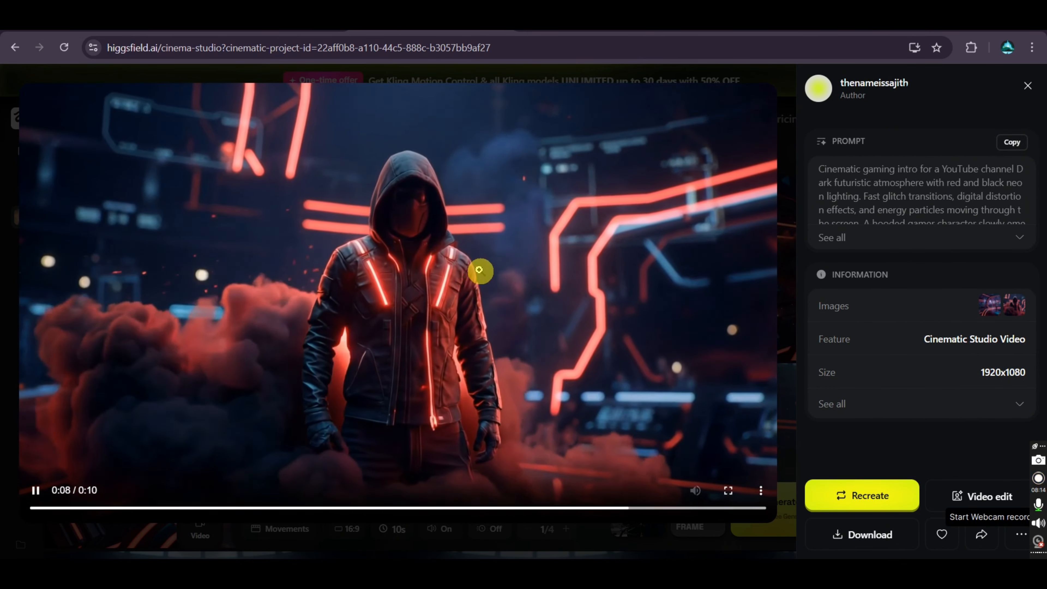
left_click(1026, 86)
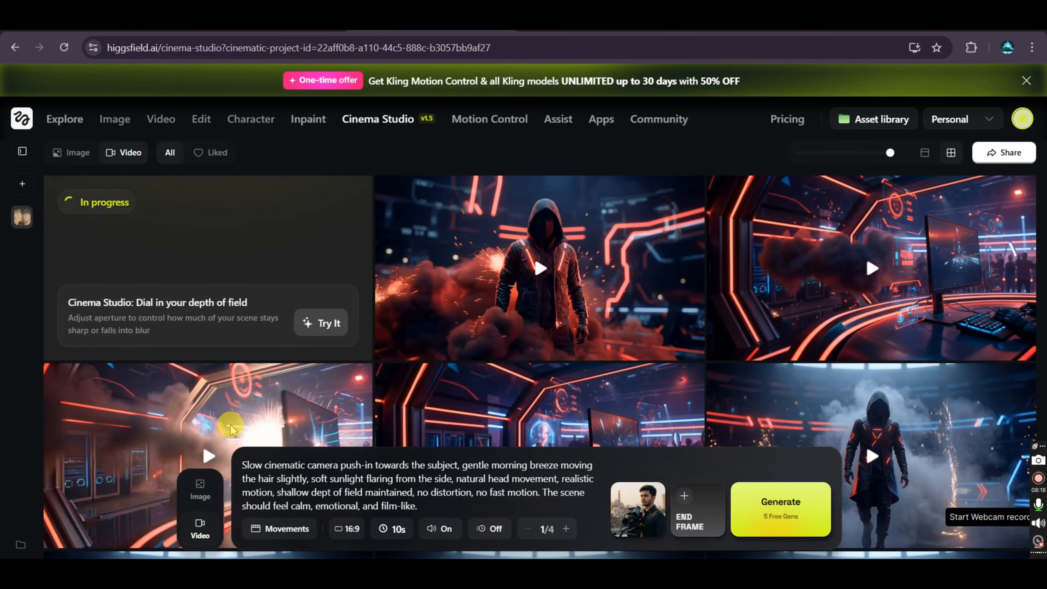
Step: Return Cinema Studio to image generation, switch to Notepad and copy the 2wide shot prompt describing a quiet Indian street
left_click(200, 489)
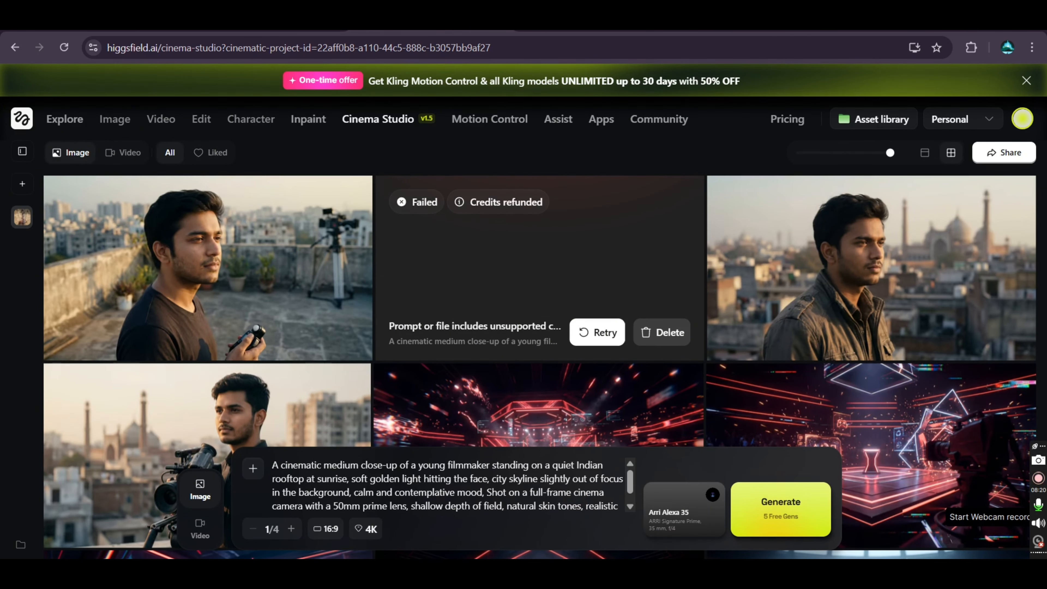
key("alt+Tab")
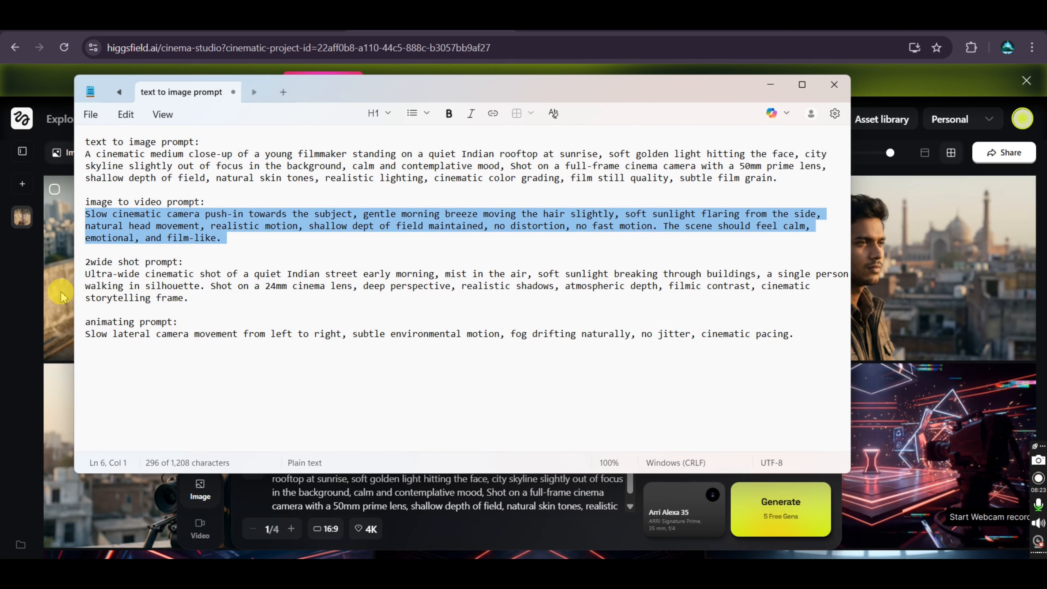
left_click_drag(82, 275, 184, 312)
left_click(93, 275)
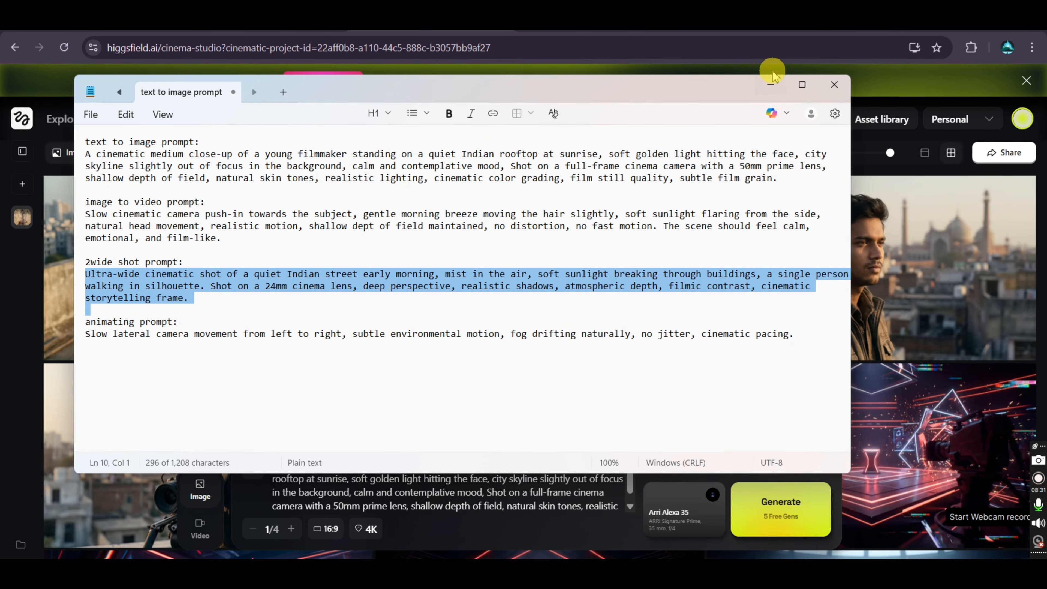
Step: Back in Cinema Studio, replace the rooftop image prompt with the copied ultra-wide street prompt, without its trailing line break
left_click(771, 81)
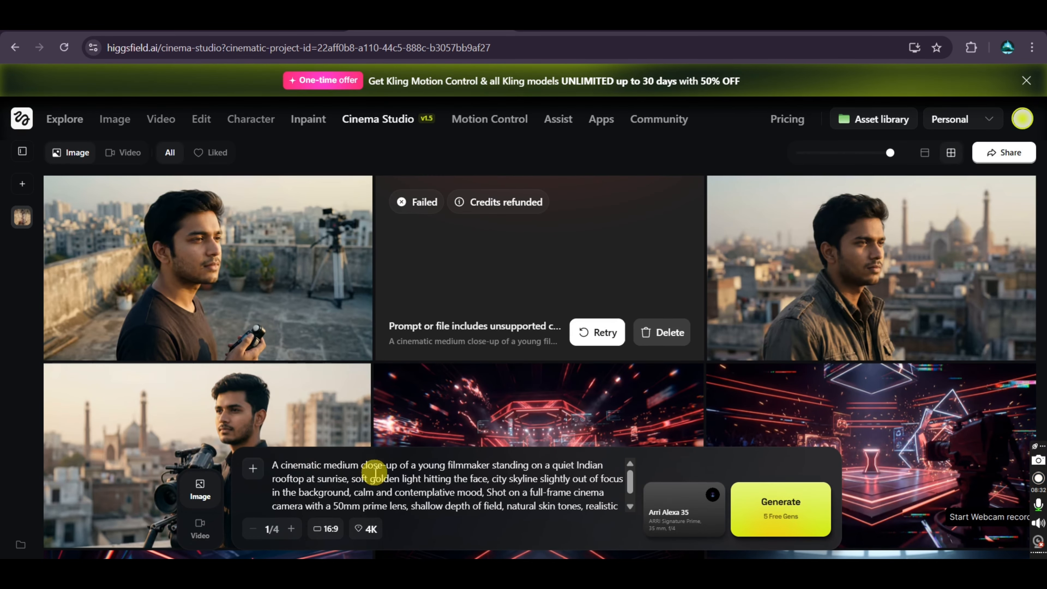
left_click_drag(274, 465, 619, 527)
key("BackSpace")
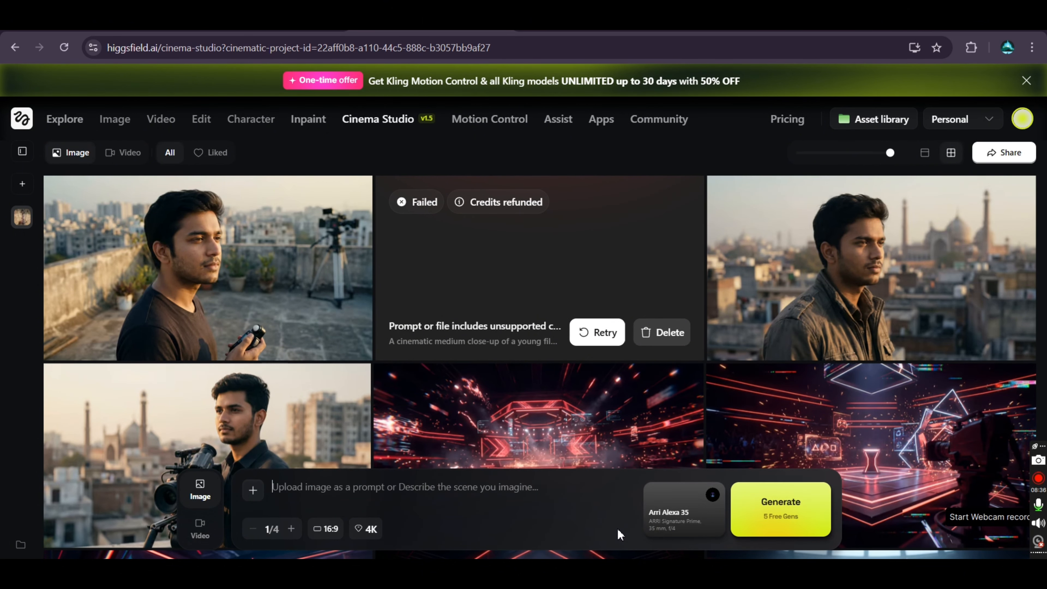
key("ctrl+v")
key("BackSpace")
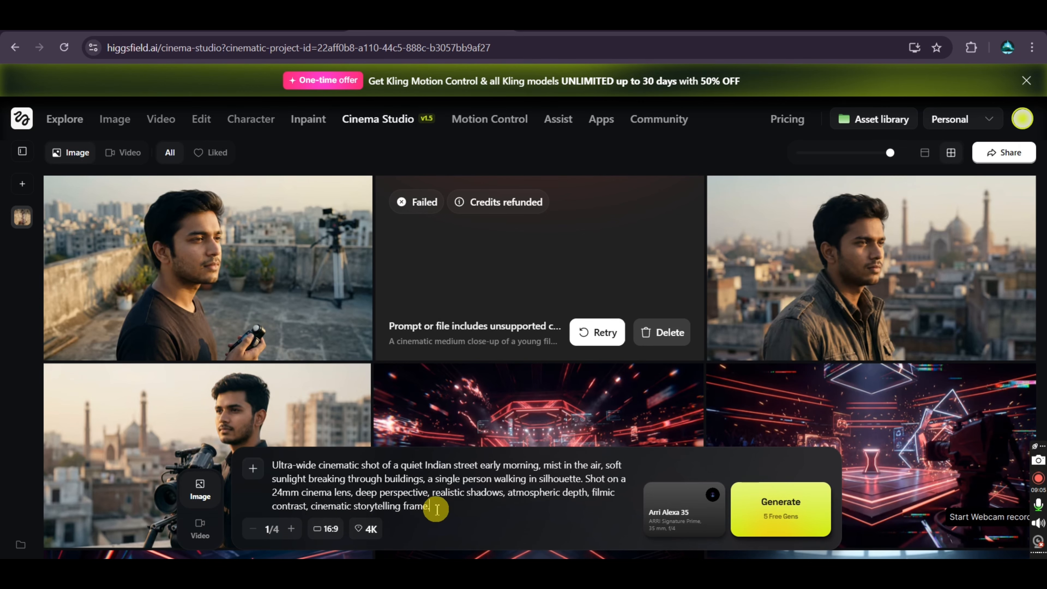
Step: Generate 2 images of the misty Indian street at 16:9 aspect ratio and 4K resolution
left_click(330, 528)
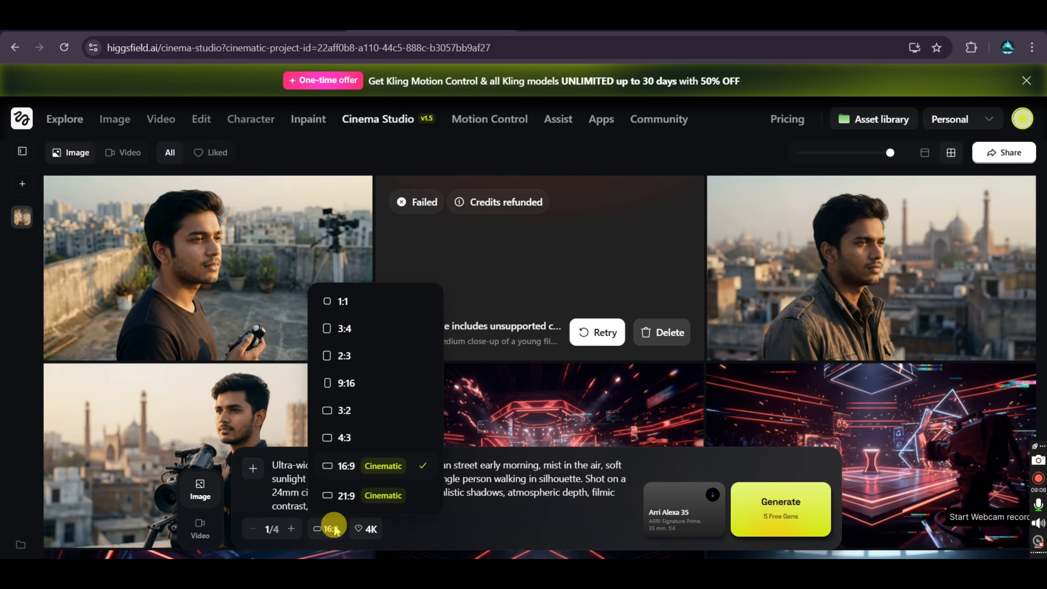
left_click(355, 474)
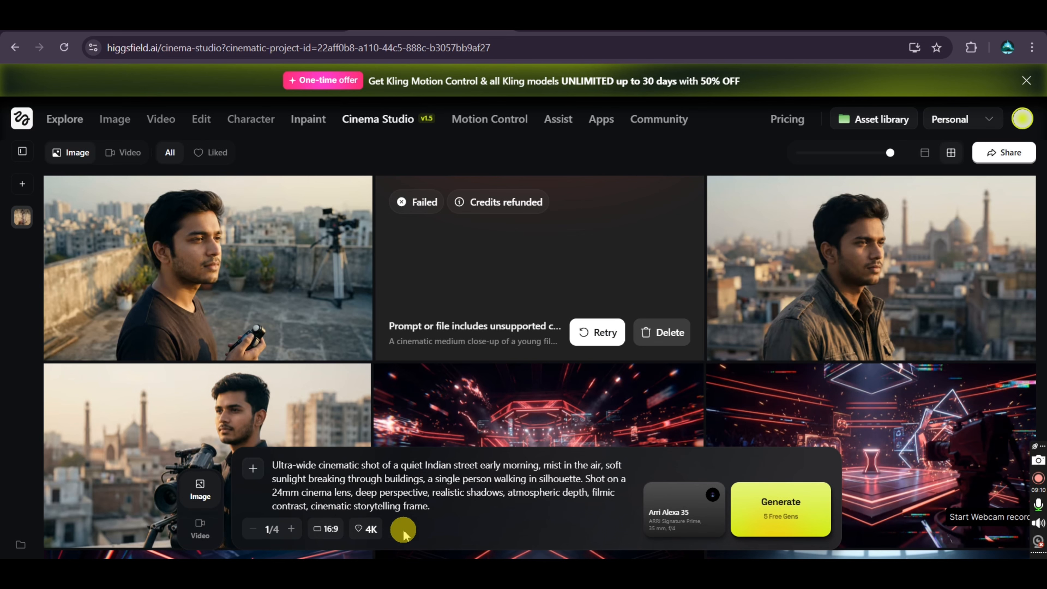
left_click(291, 530)
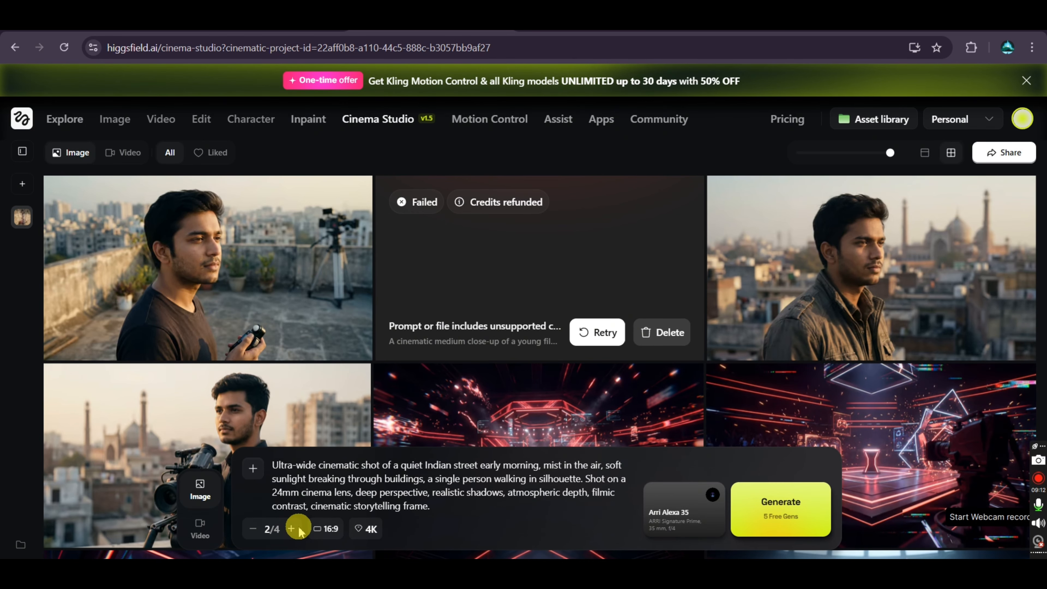
left_click(371, 532)
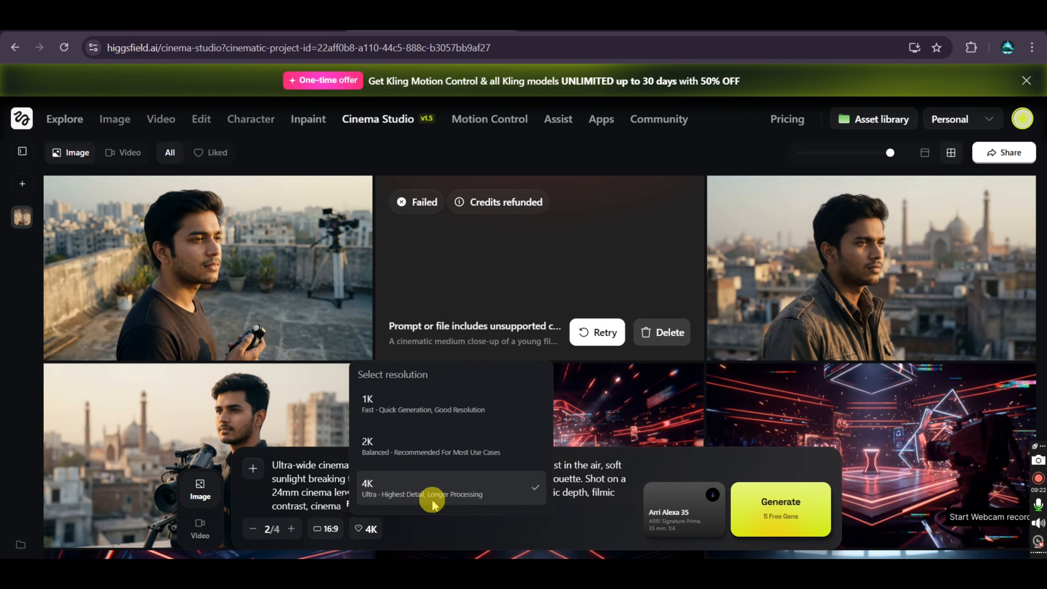
left_click(454, 487)
left_click(373, 532)
left_click(396, 486)
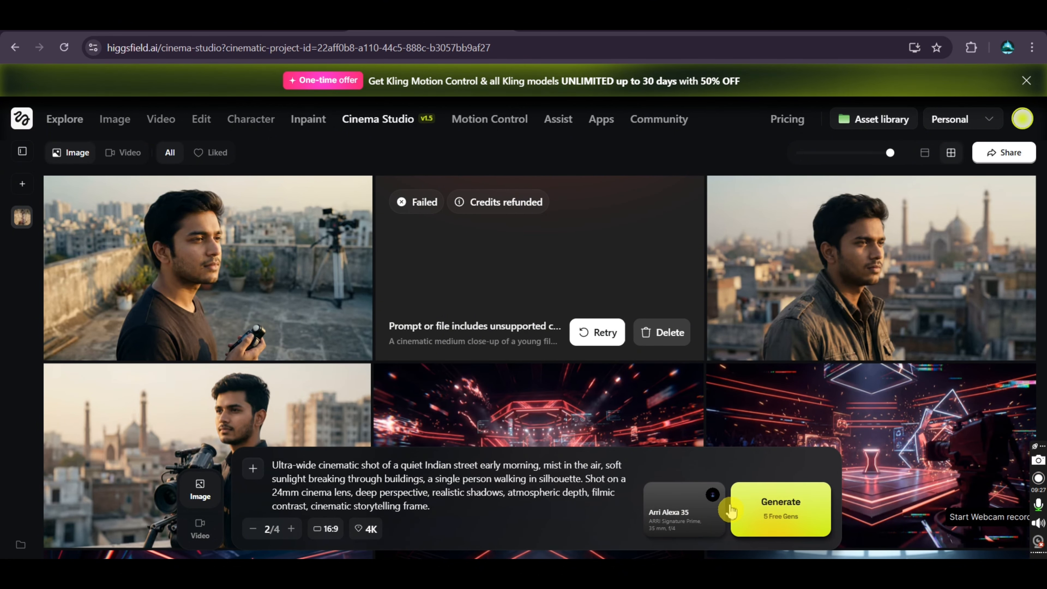
left_click(791, 507)
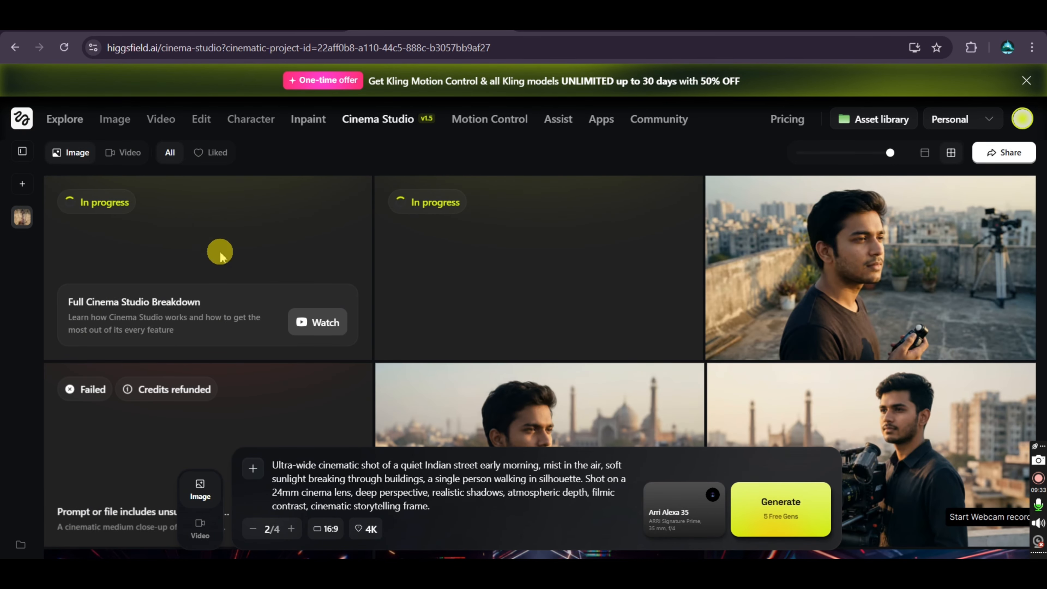
Step: Play the finished push-in video of the filmmaker beside the cinema camera and close its preview
left_click(200, 528)
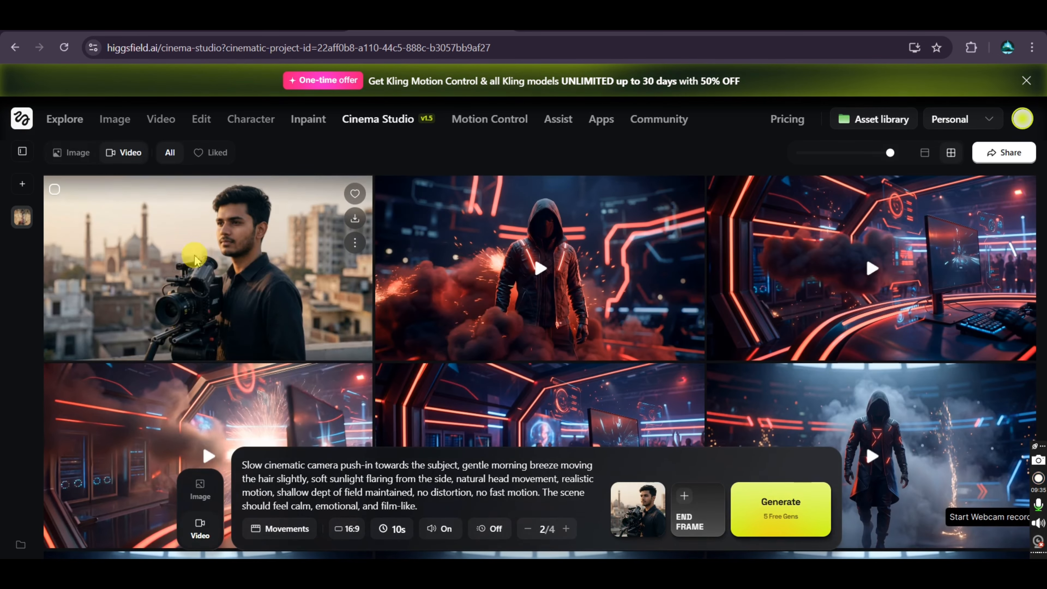
left_click(238, 257)
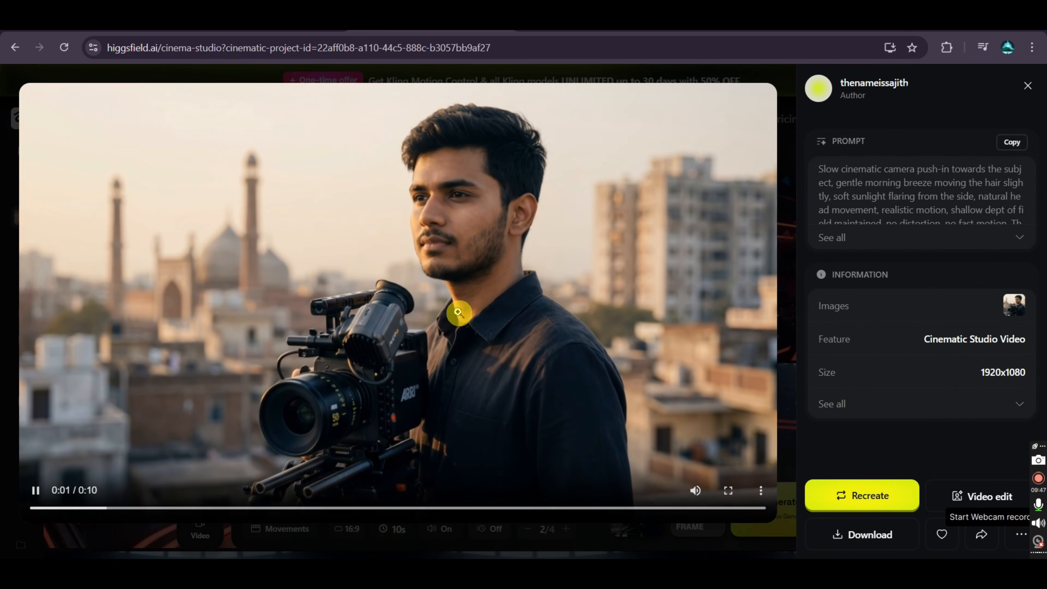
left_click(1028, 86)
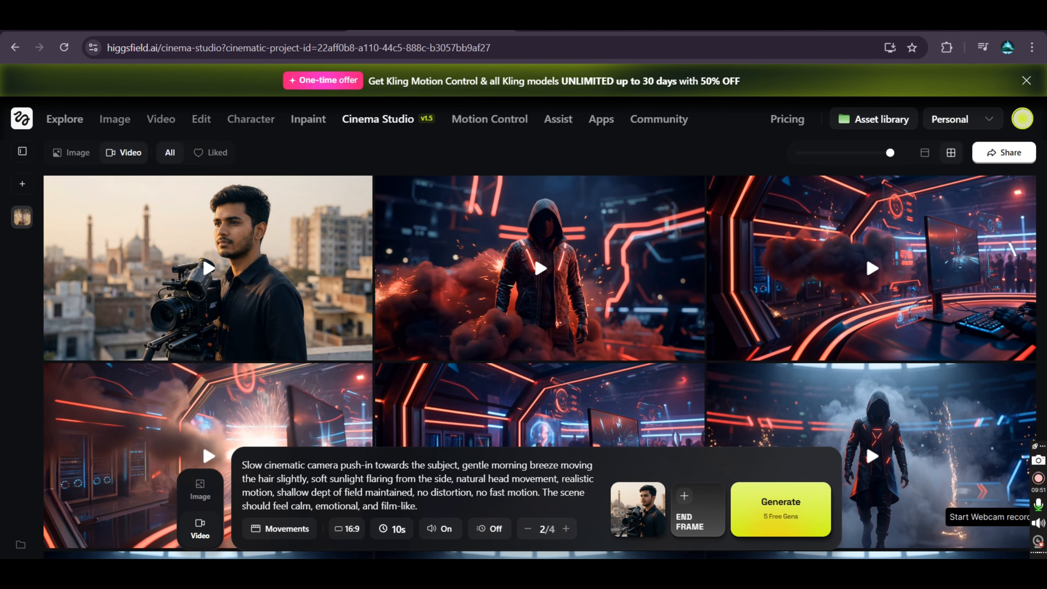
Step: Replace the video start frame with the generated image of the man in a brown jacket and generate 2 push-in videos, 16:9 and 10s
left_click(662, 487)
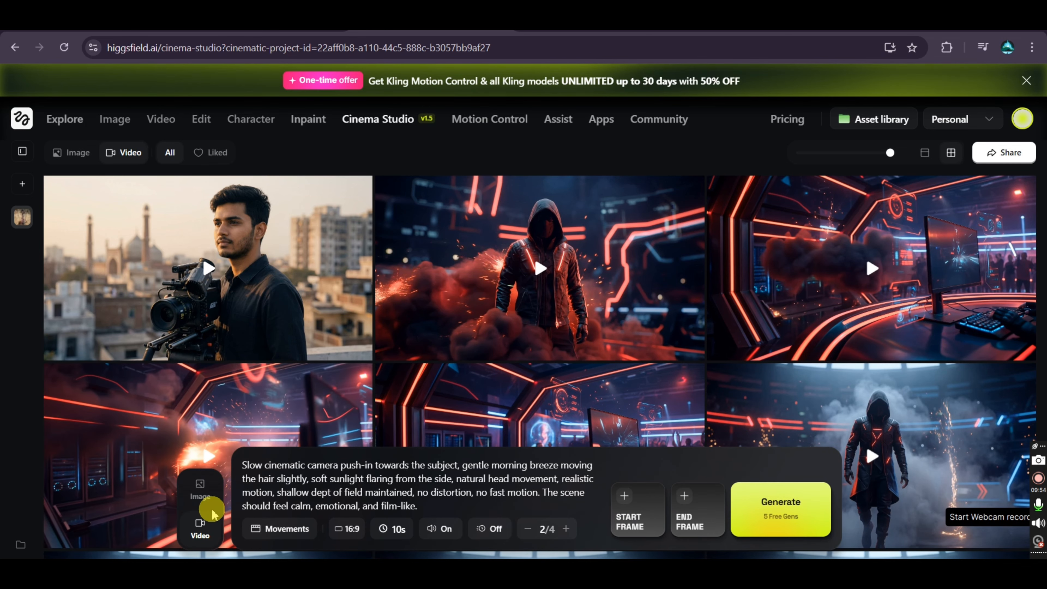
left_click(200, 490)
scroll(632, 270, "down", 3)
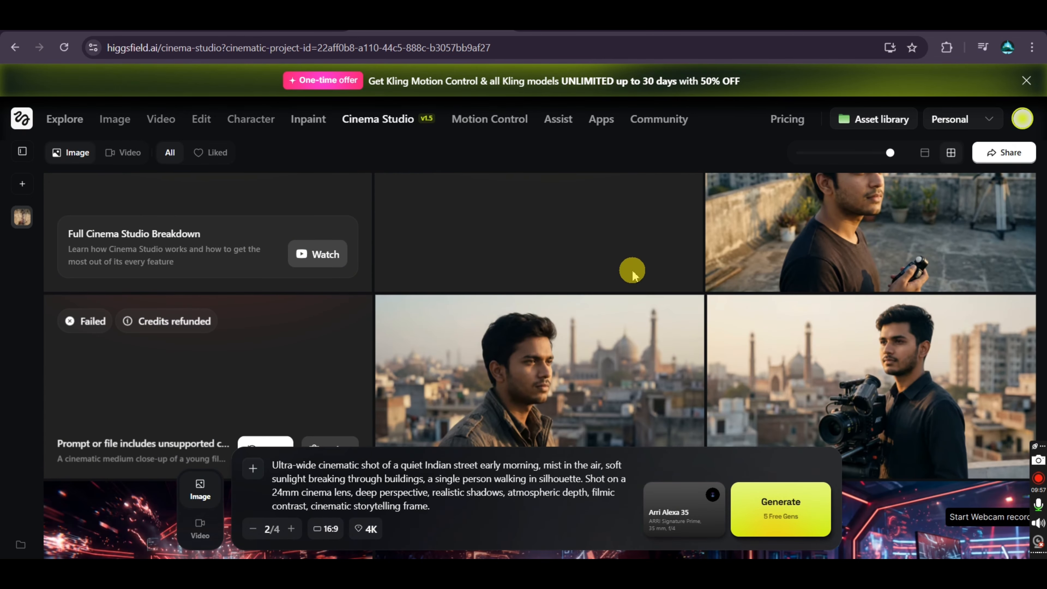
scroll(633, 273, "down", 2)
scroll(633, 272, "up", 3)
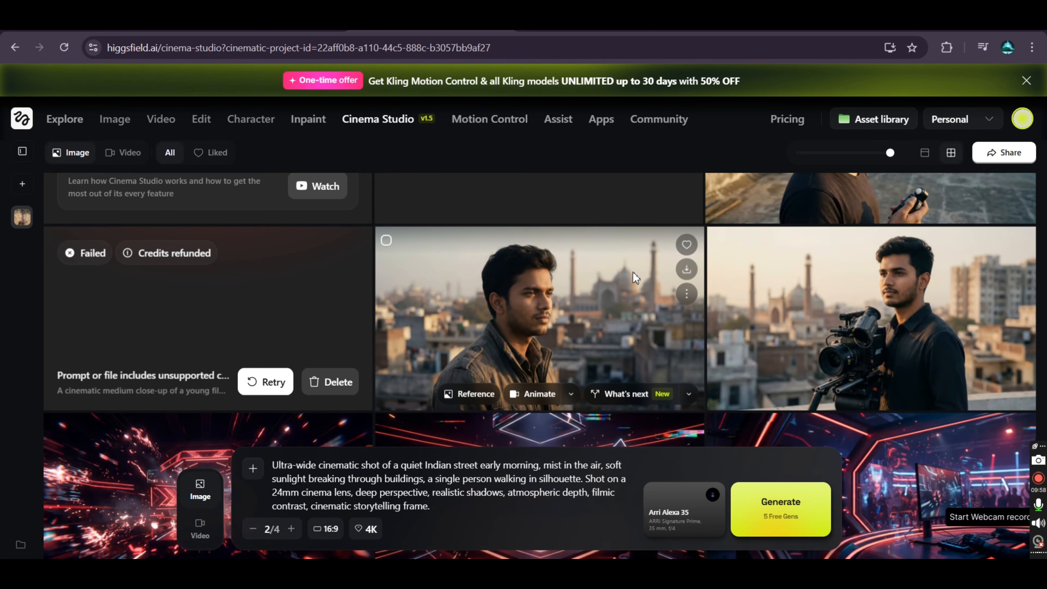
scroll(618, 303, "down", 2)
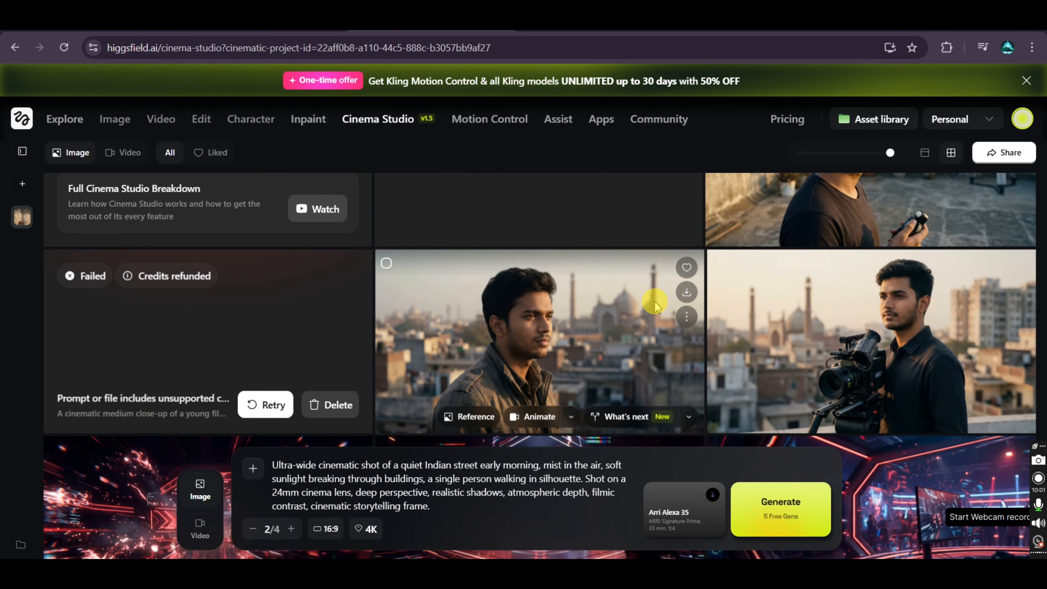
left_click(596, 311)
left_click(900, 457)
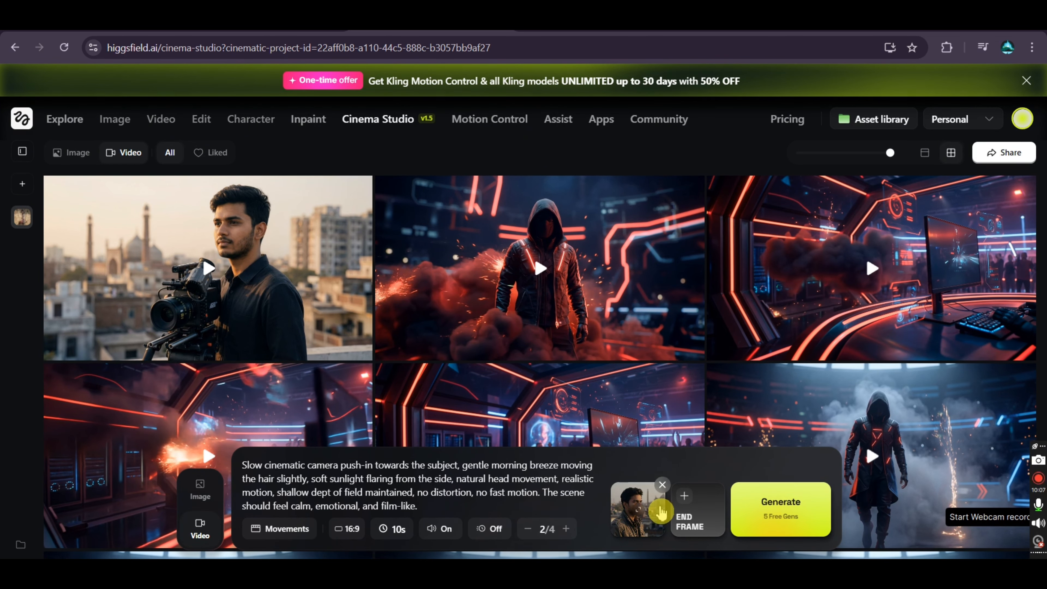
left_click(763, 501)
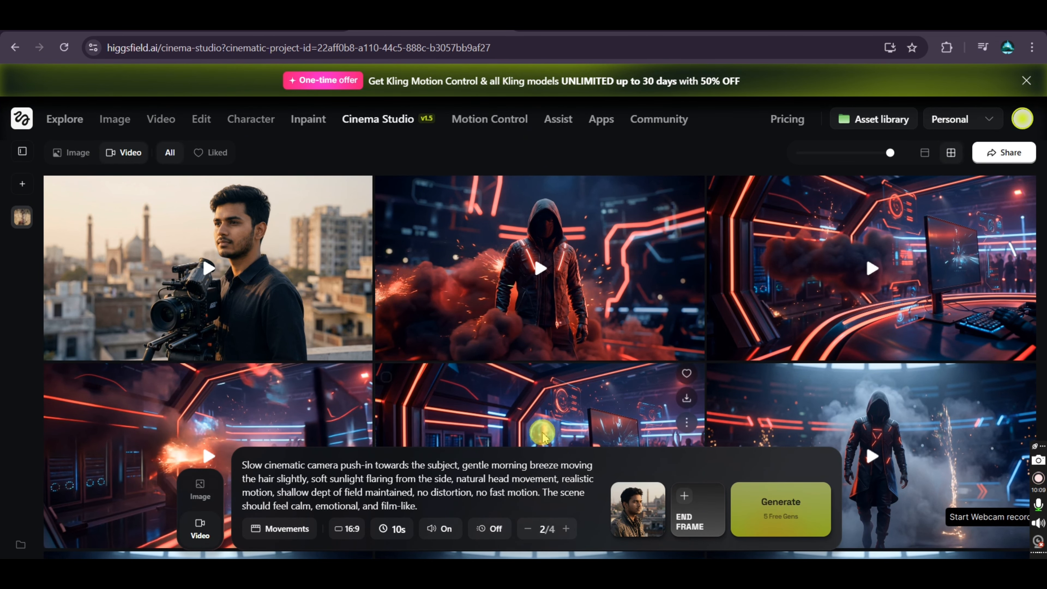
mouse_move(644, 499)
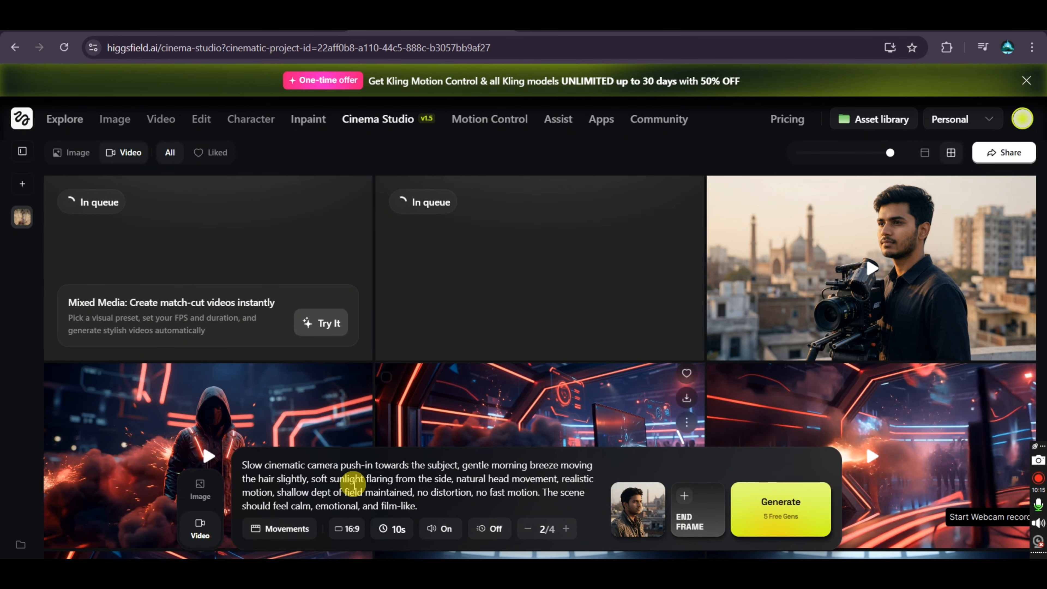
Step: Browse the camera movement presets for the video and close them without choosing one
left_click(197, 491)
left_click(200, 530)
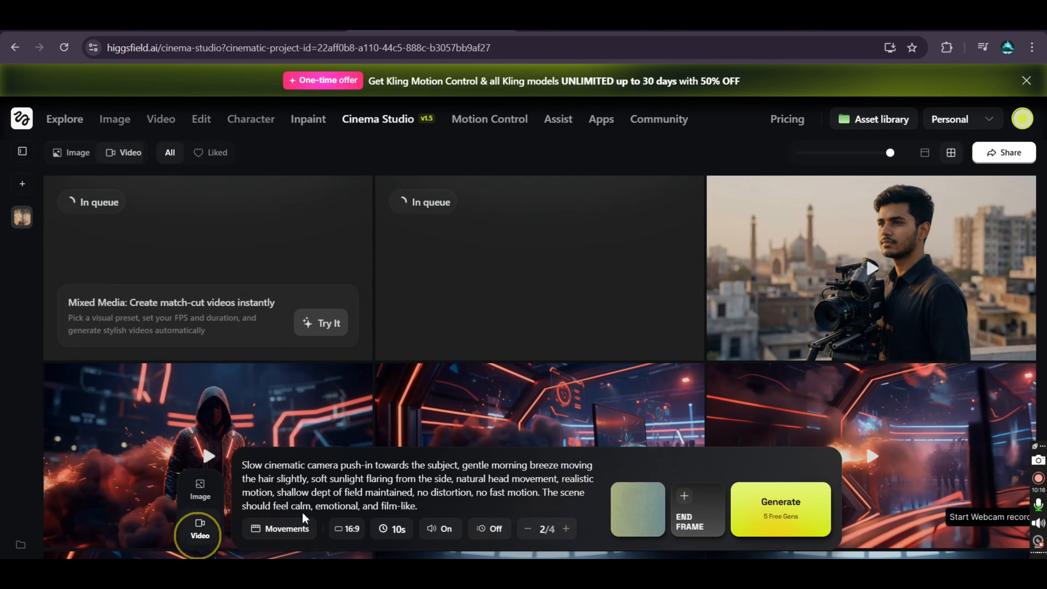
left_click(297, 530)
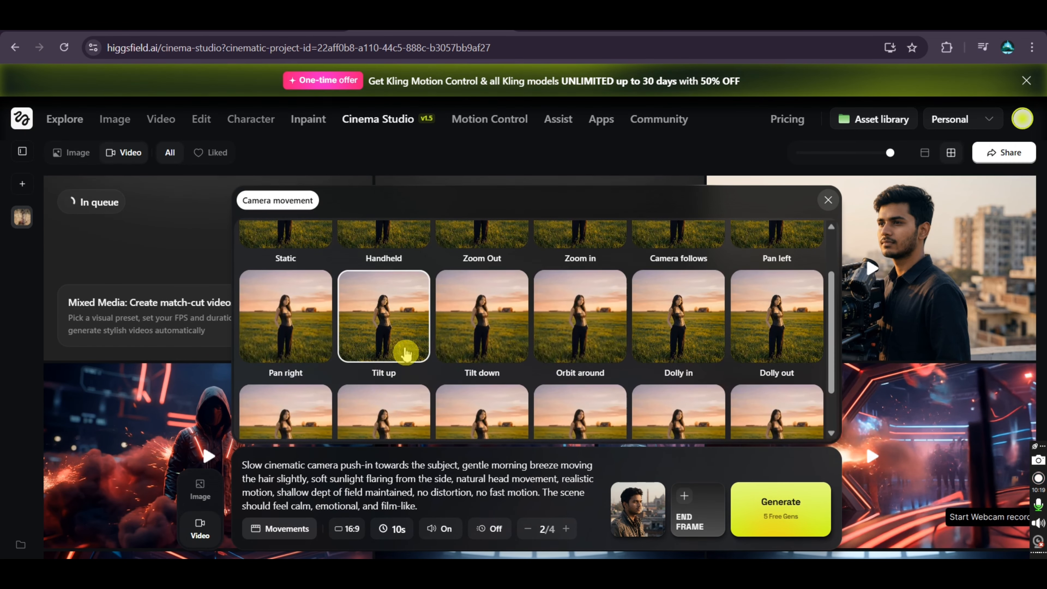
scroll(402, 351, "down", 3)
scroll(610, 347, "up", 3)
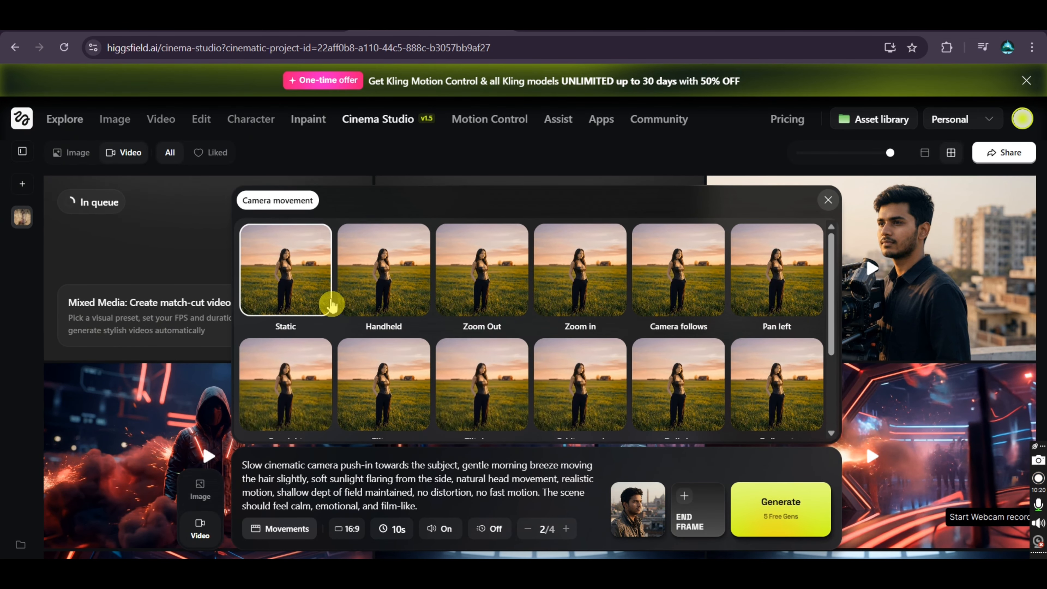
left_click(828, 201)
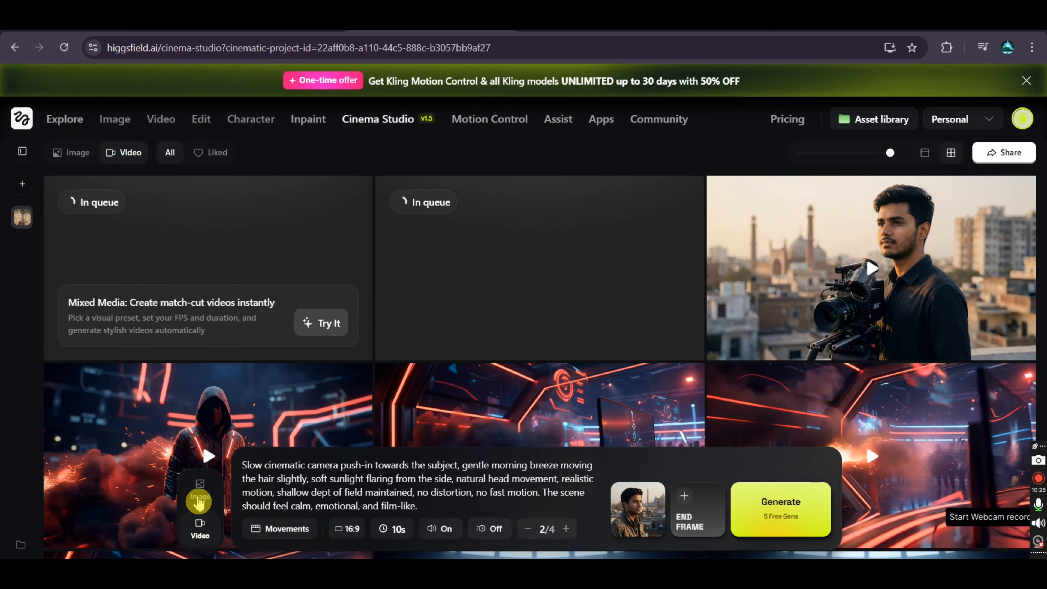
Step: Look through the generated images and check the progress of the two street images
left_click(204, 491)
scroll(226, 359, "up", 3)
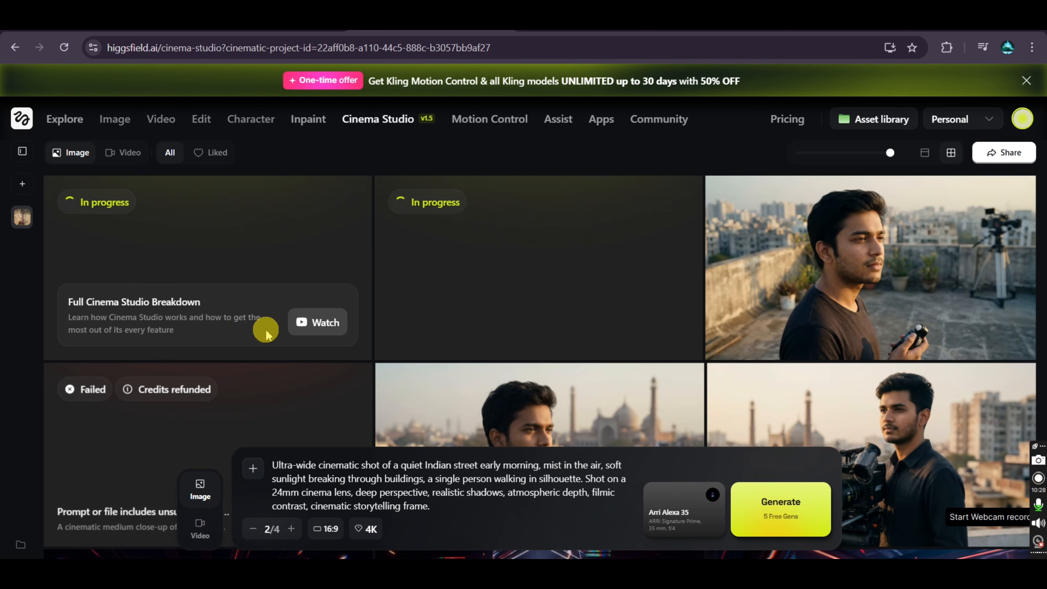
scroll(322, 350, "down", 4)
scroll(324, 347, "up", 4)
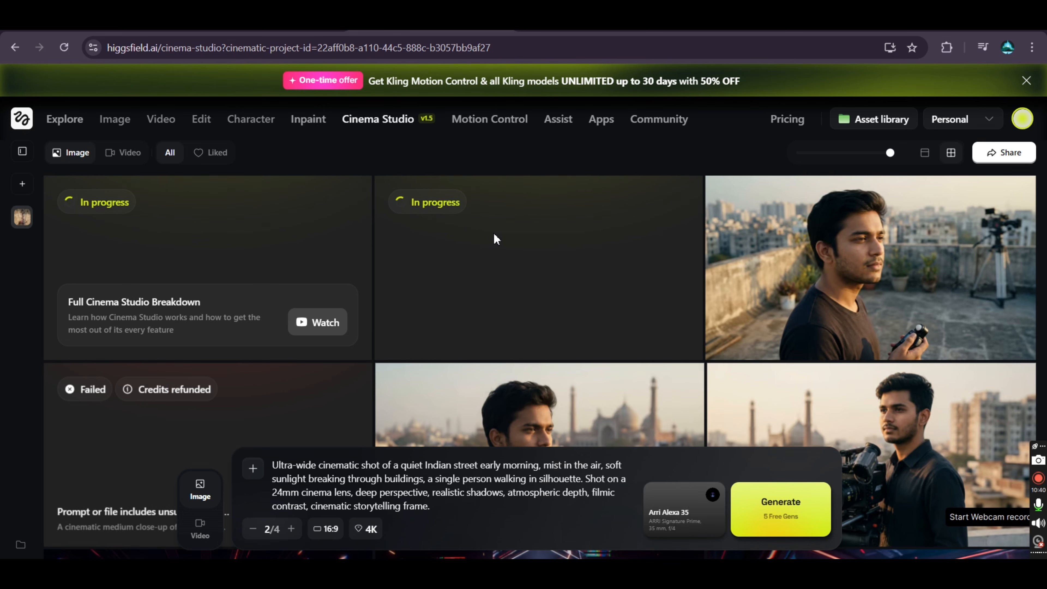
left_click(485, 238)
left_click(491, 223)
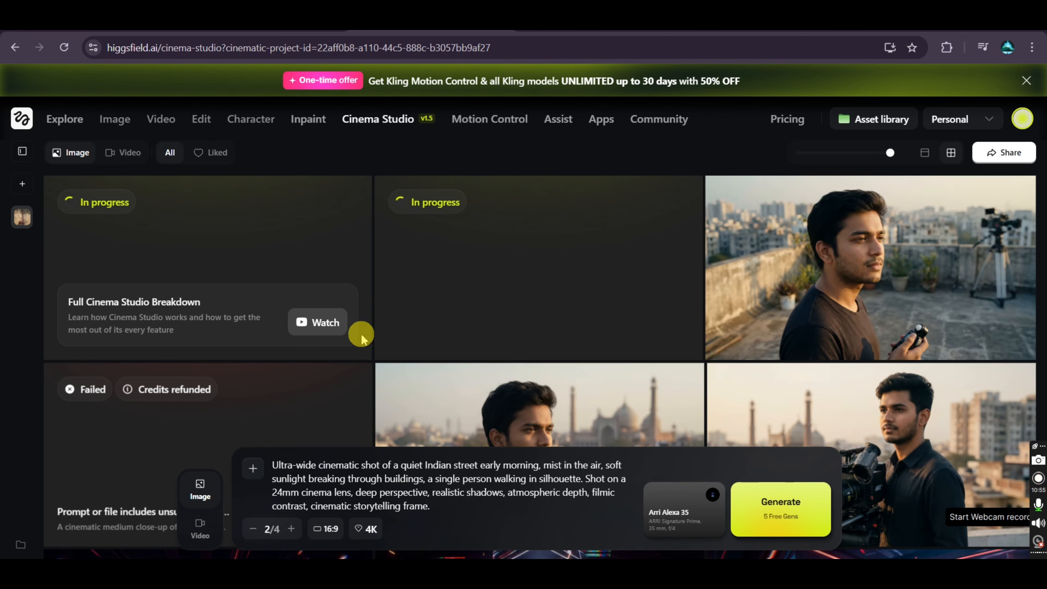
Step: Return to the video results, replay the filmmaker-with-camera clip in the enlarged view and close it
left_click(202, 531)
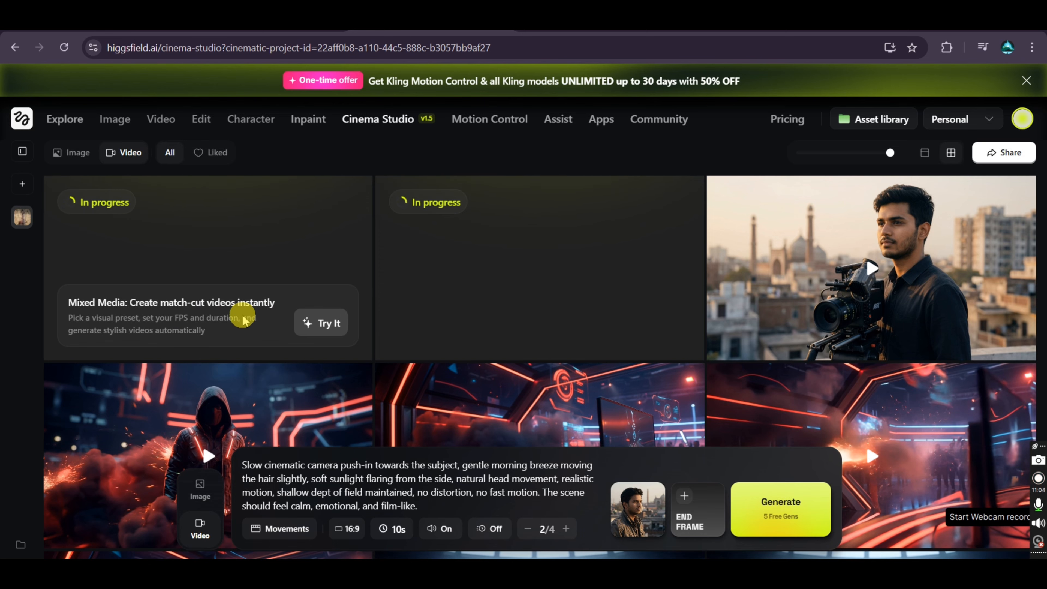
left_click(765, 267)
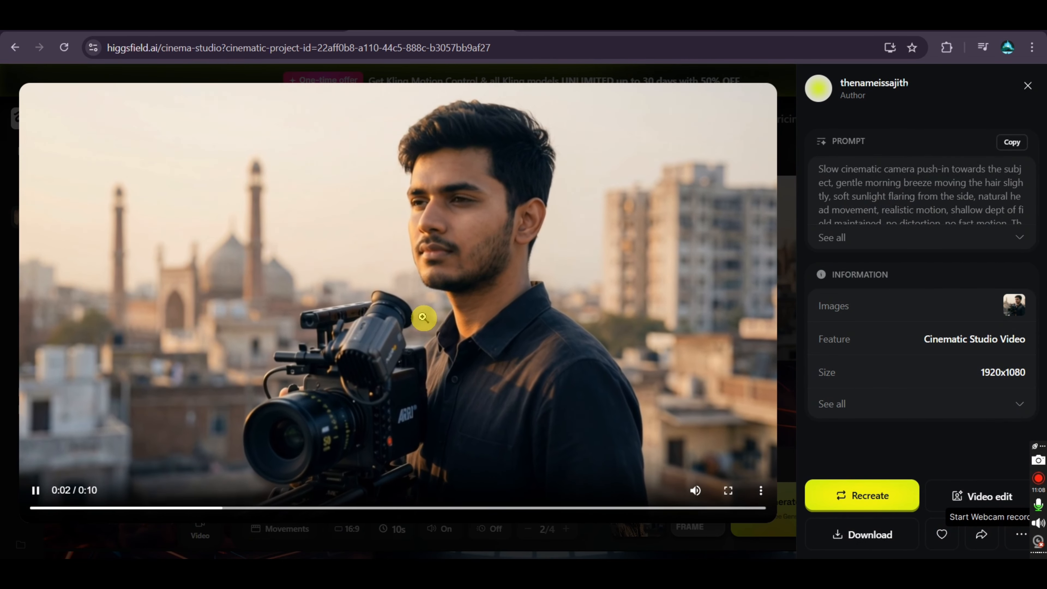
left_click(465, 247)
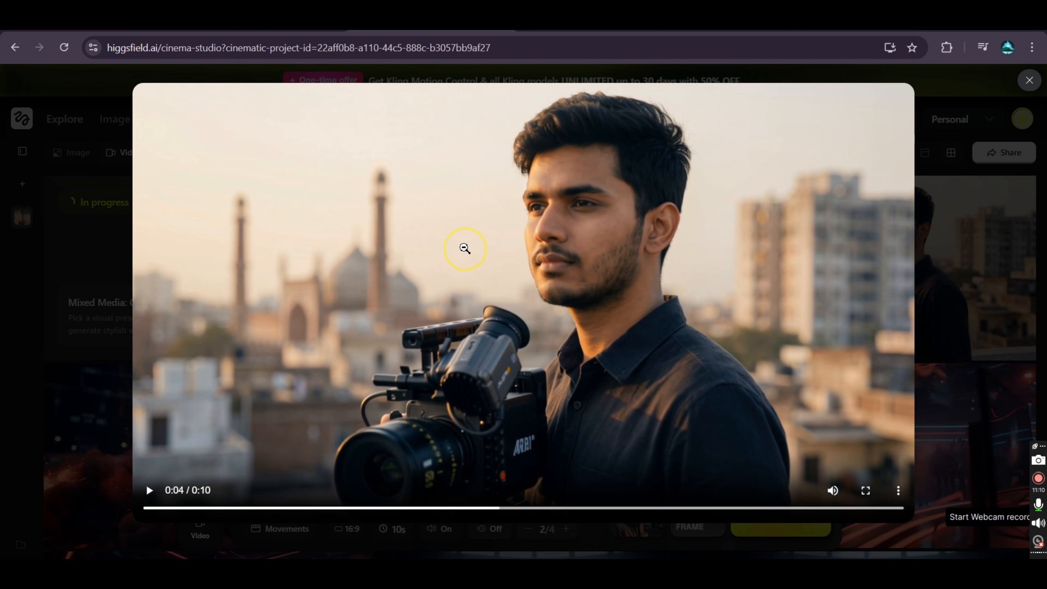
left_click(575, 249)
left_click(522, 254)
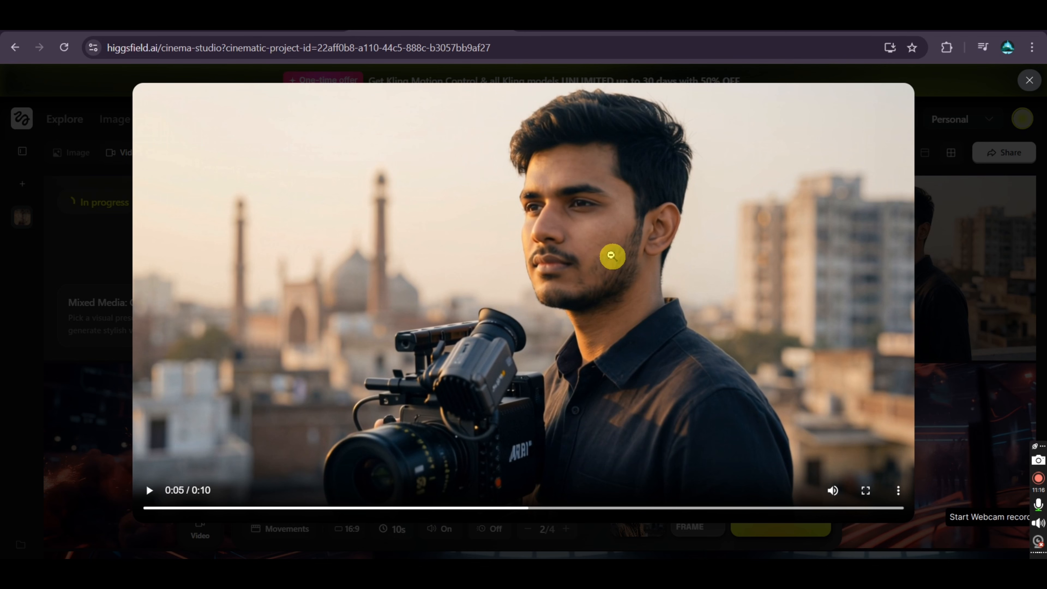
left_click(613, 237)
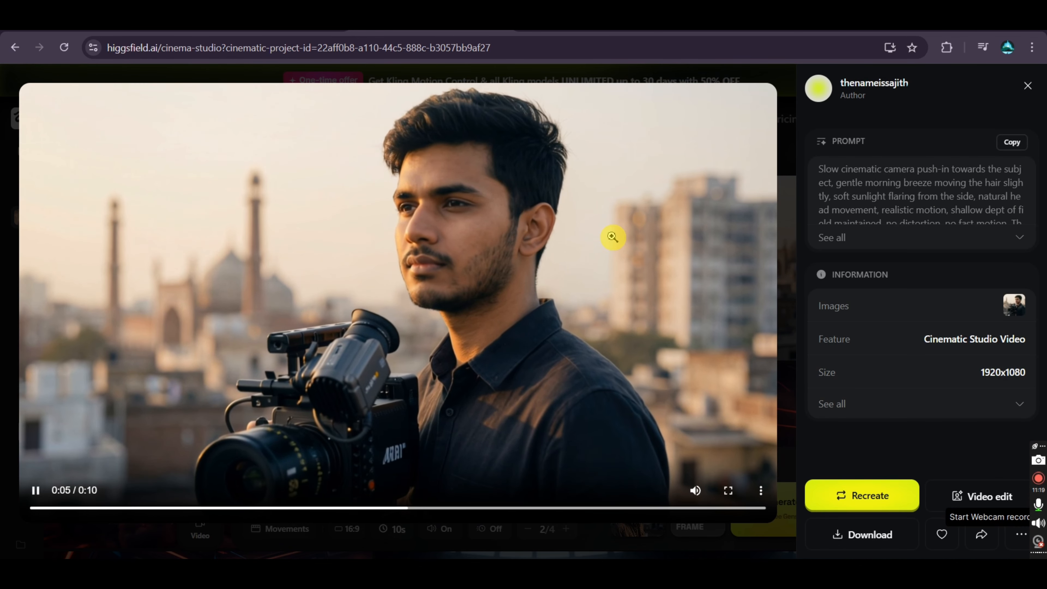
left_click(1027, 88)
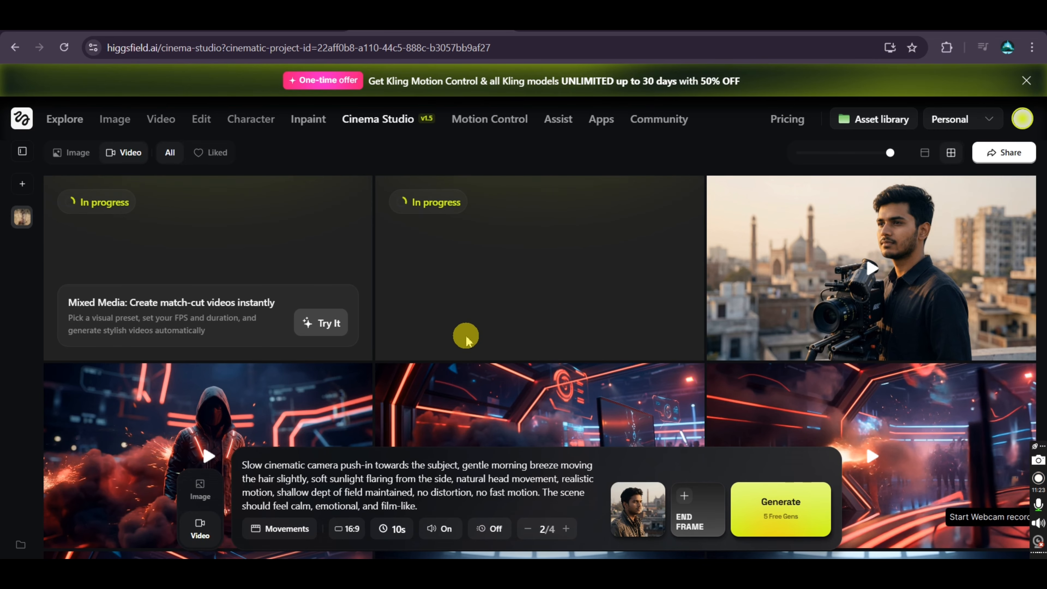
Step: Open the generated street image with the small distant walker and expand its full prompt and camera information
mouse_move(160, 119)
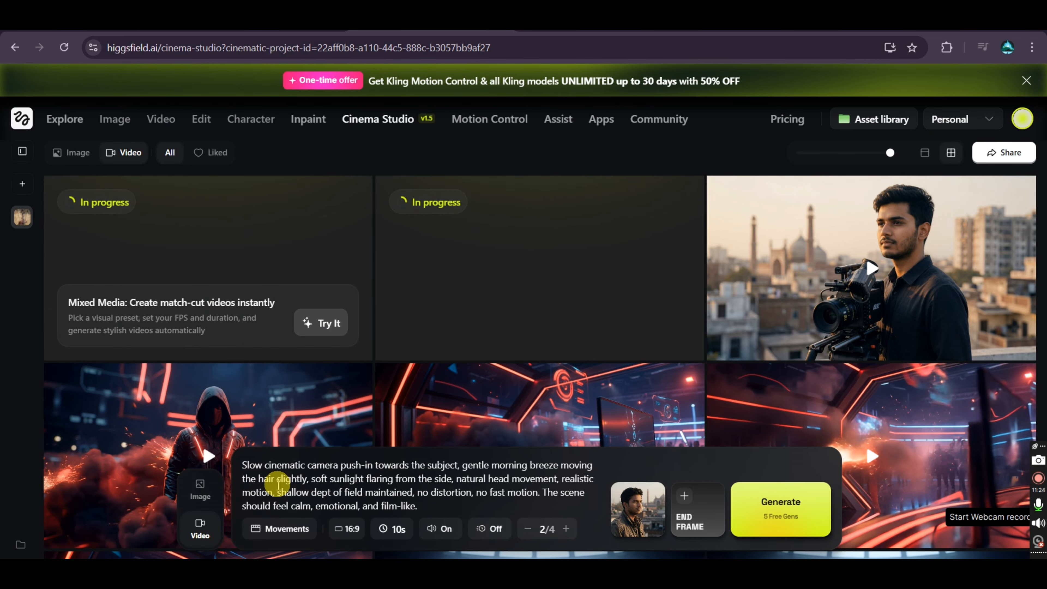
left_click(199, 487)
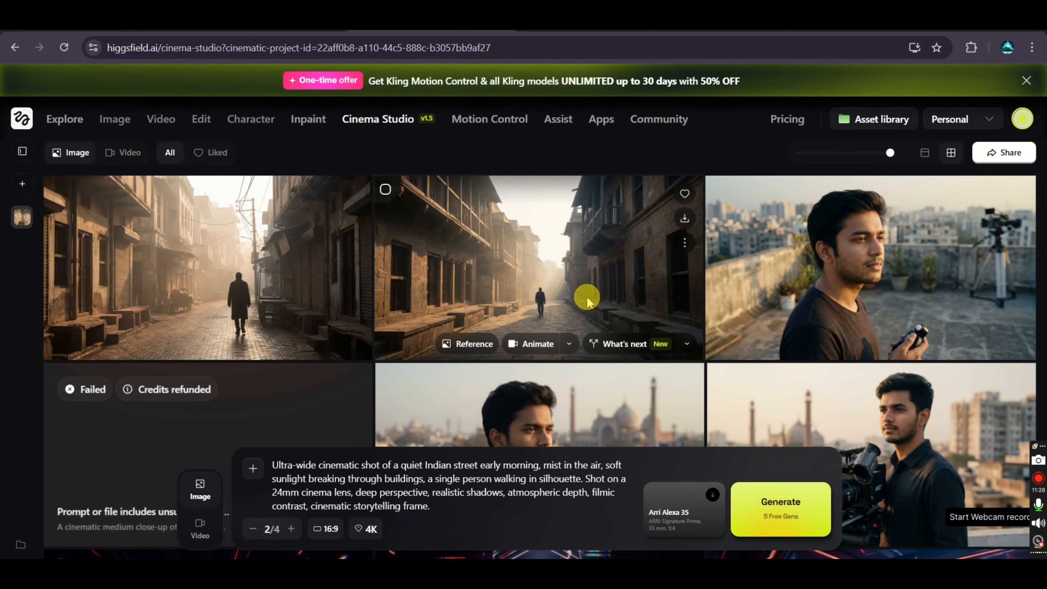
left_click(571, 275)
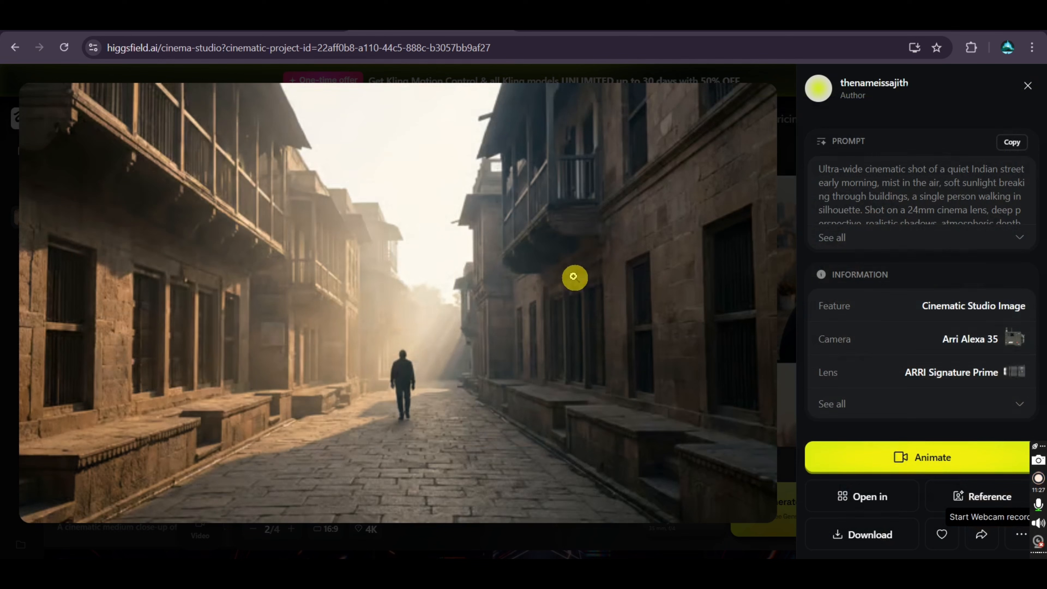
left_click(403, 364)
left_click(552, 367)
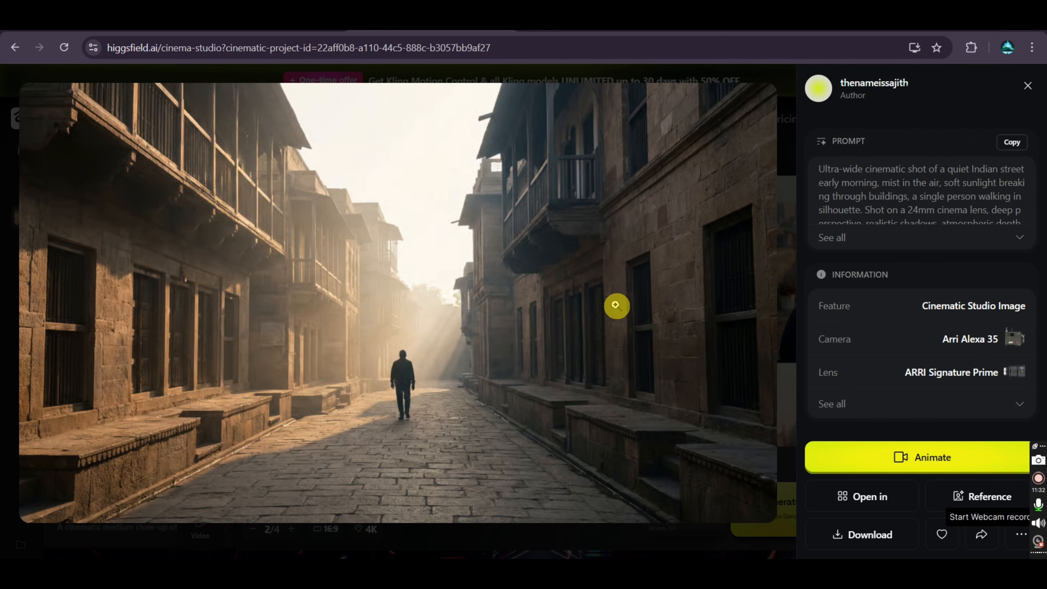
left_click(1010, 403)
left_click(1032, 236)
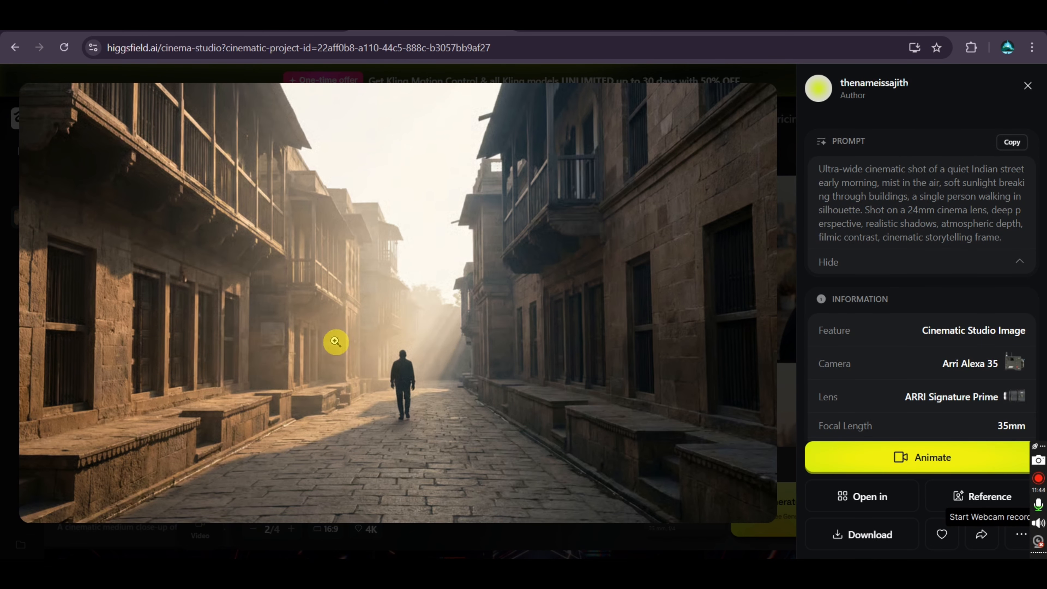
Step: Enlarge the distant-walker street image for inspection and close its preview
left_click(150, 328)
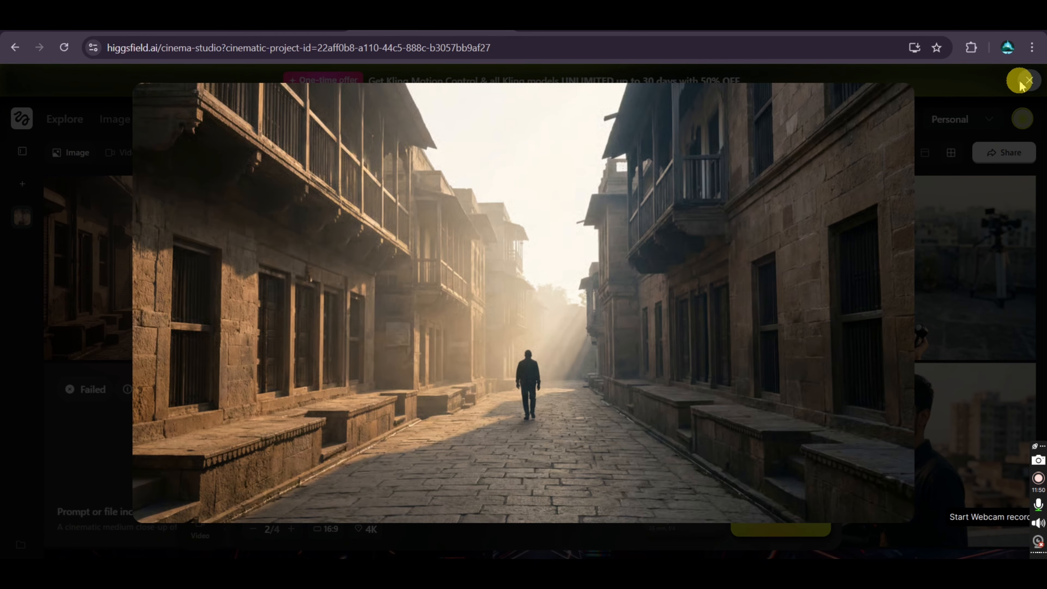
left_click(1028, 81)
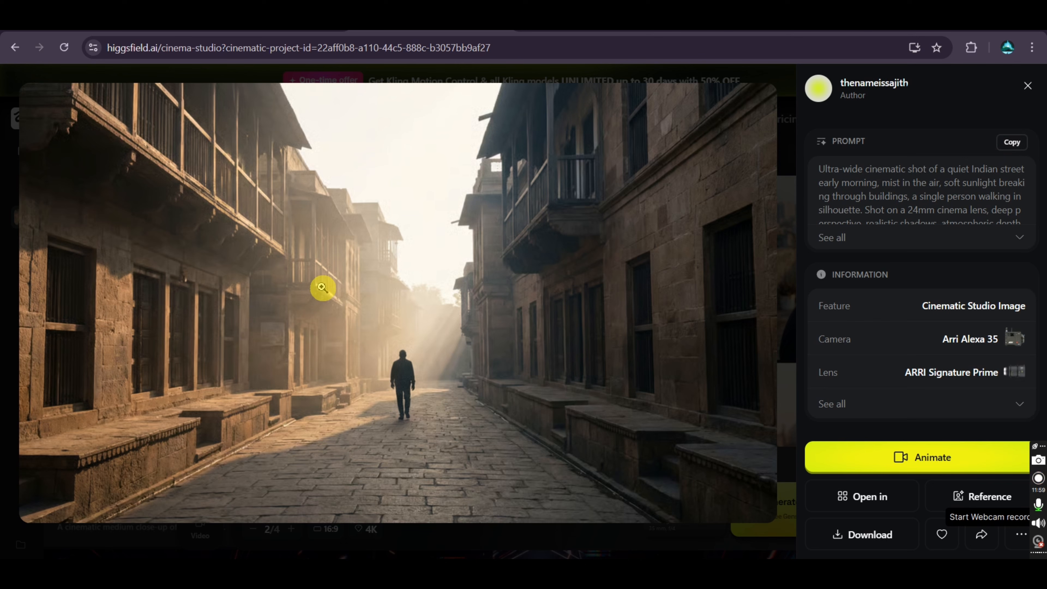
left_click(1028, 85)
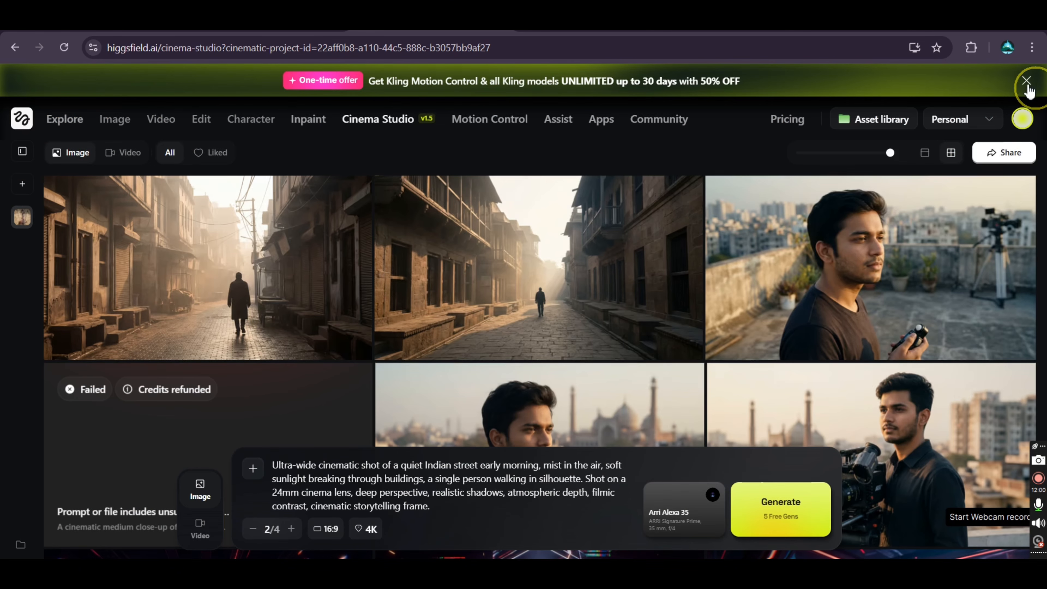
Step: Check the video generation's progress, inspect the street image of the man in a long coat enlarged, and close it
left_click(211, 530)
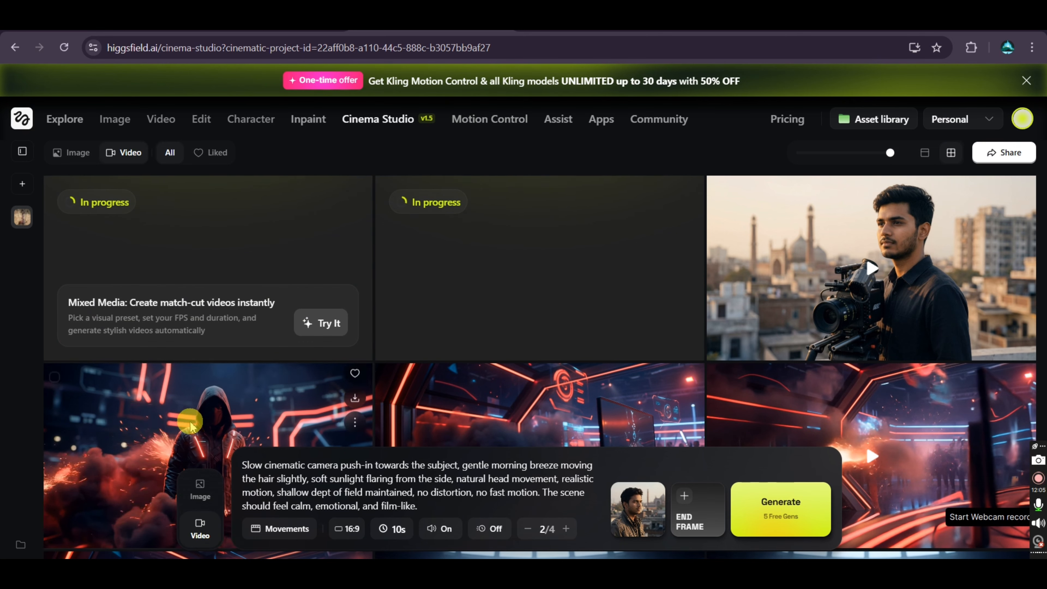
left_click(222, 527)
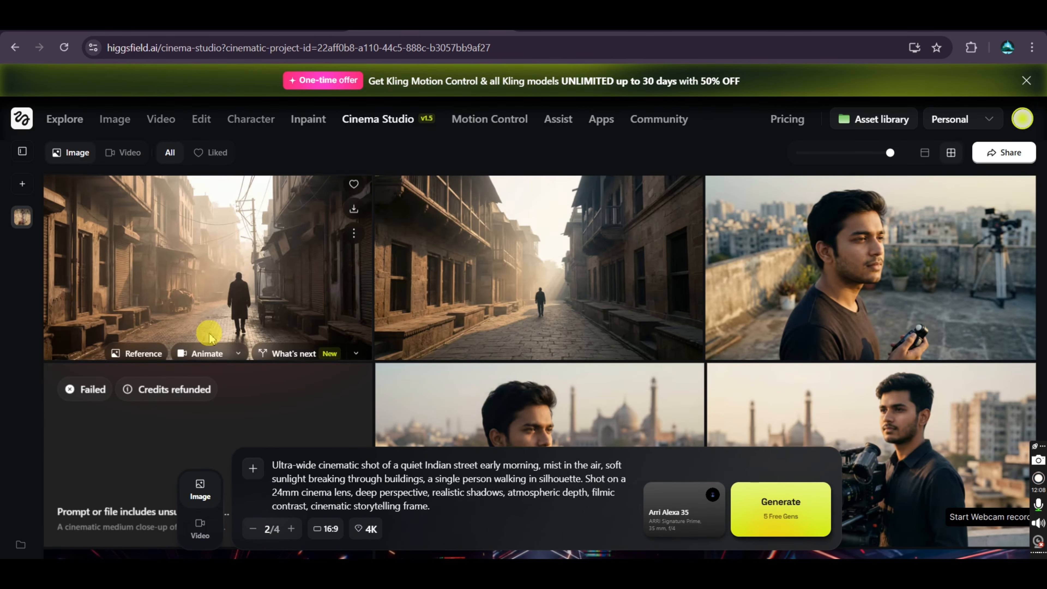
left_click(225, 285)
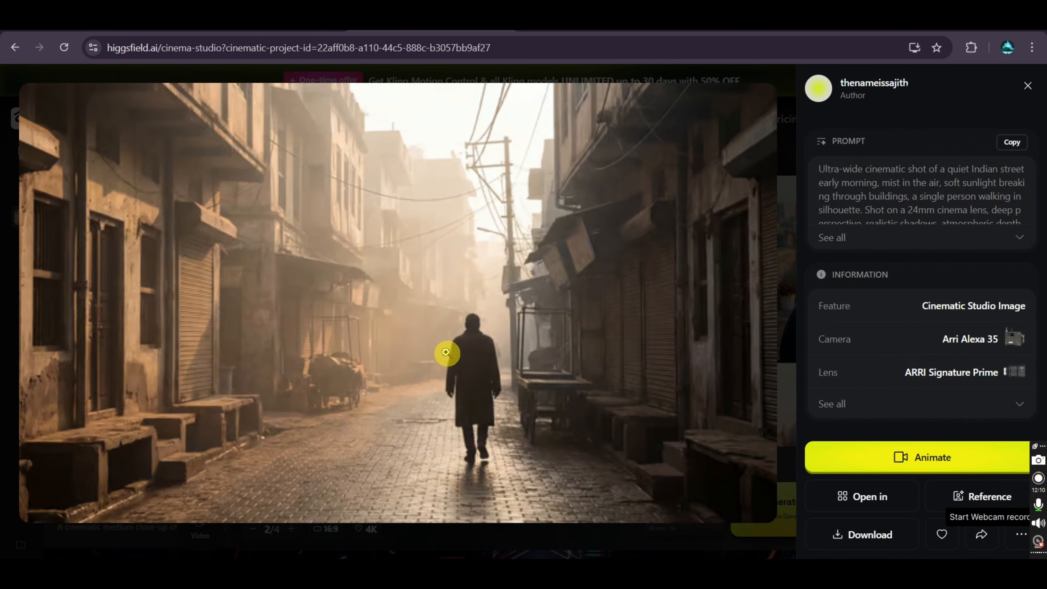
left_click(487, 356)
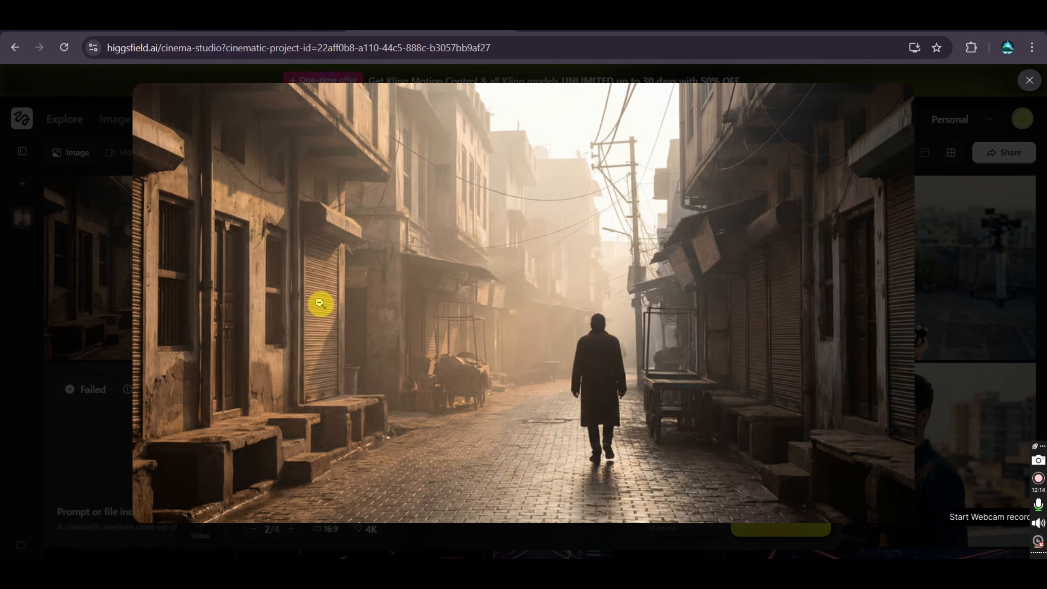
left_click(519, 283)
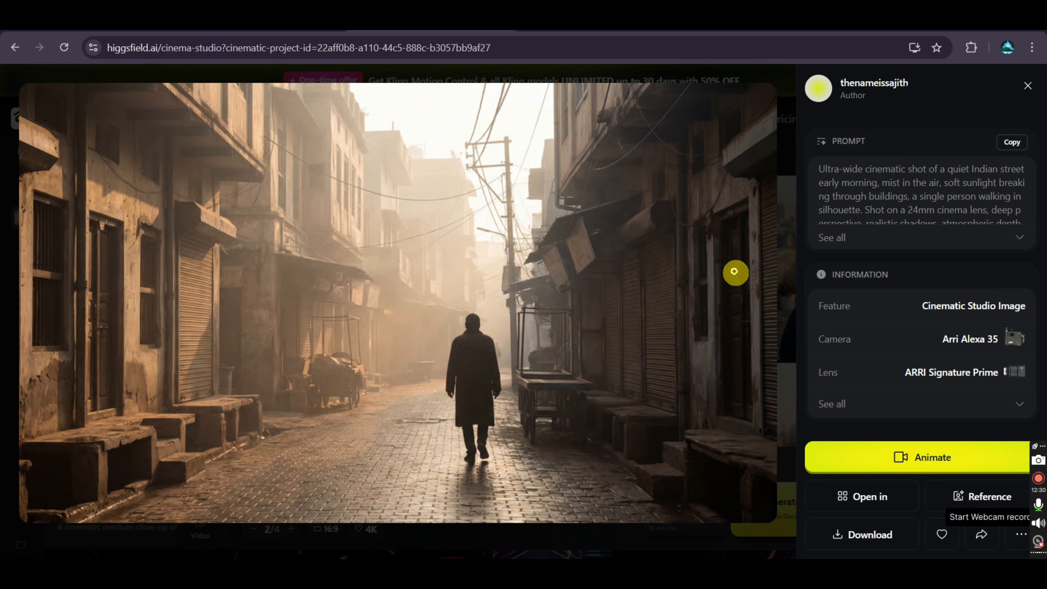
left_click(1033, 83)
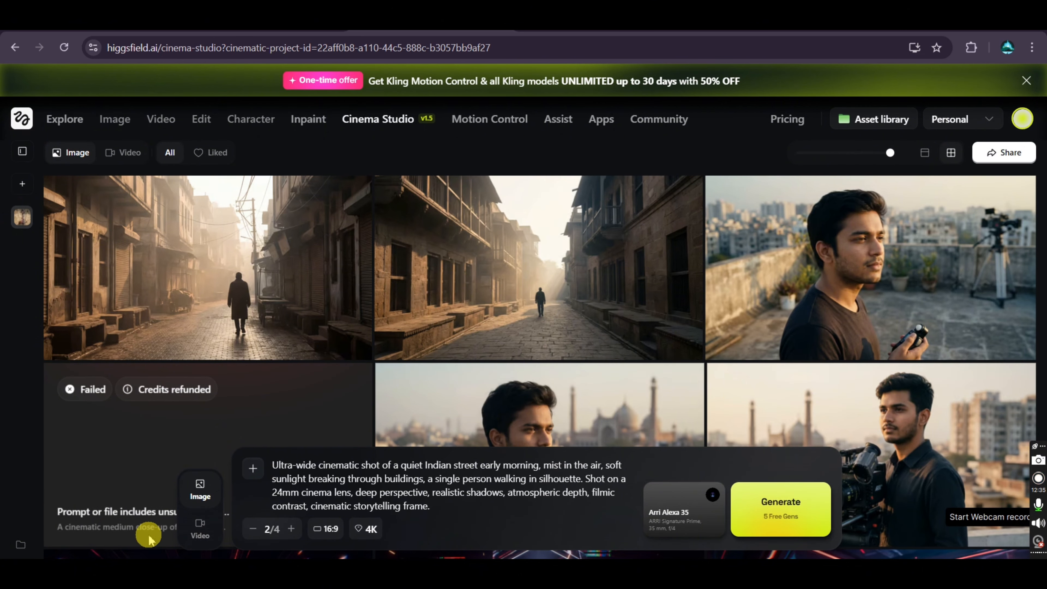
Step: Return to the video results, play the second clip of the filmmaker in the jacket enlarged, and close it
left_click(200, 529)
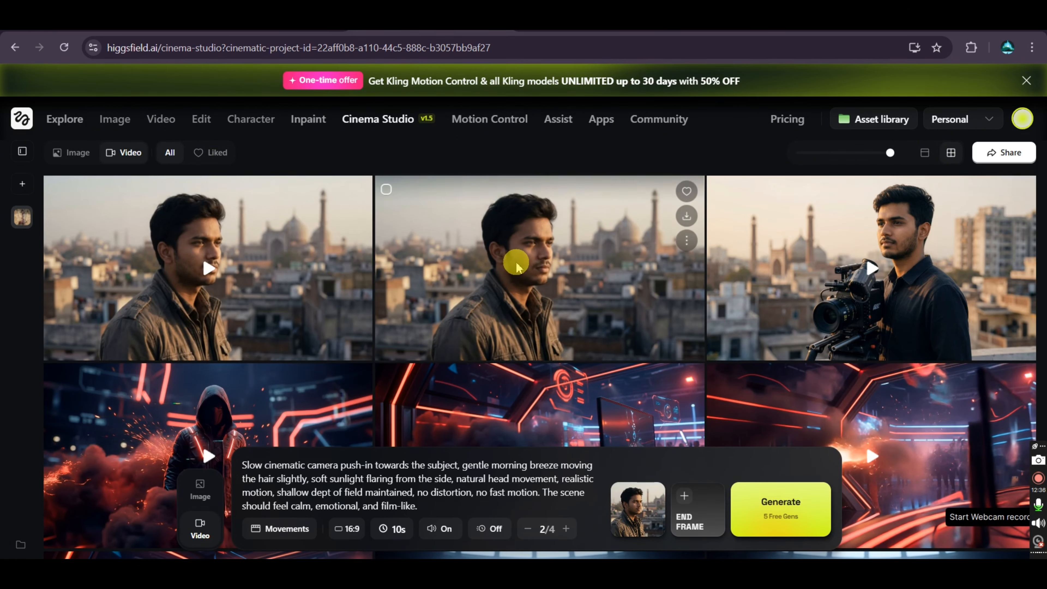
left_click(501, 334)
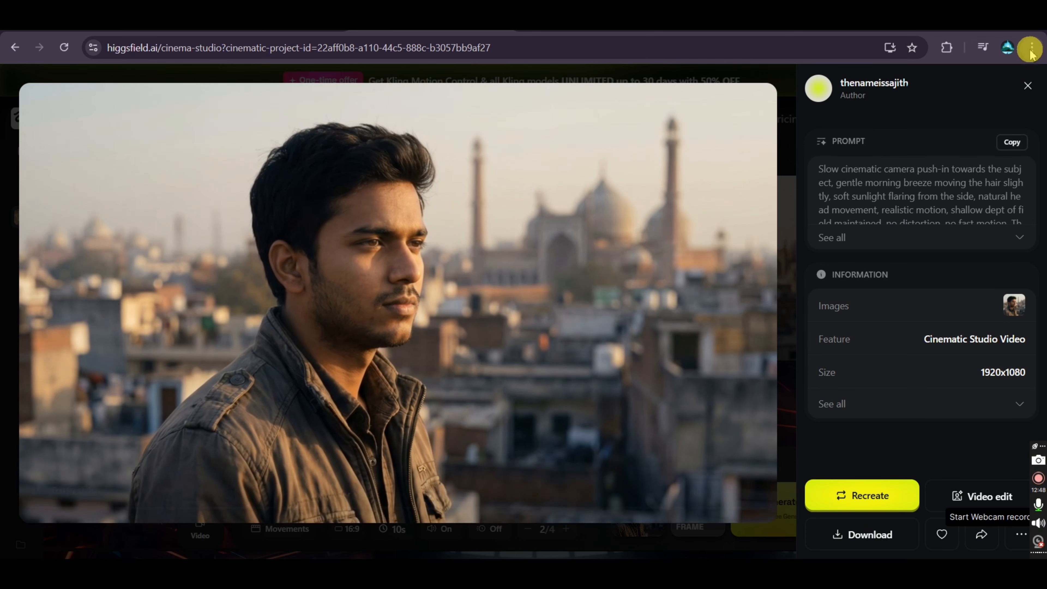
left_click(1028, 86)
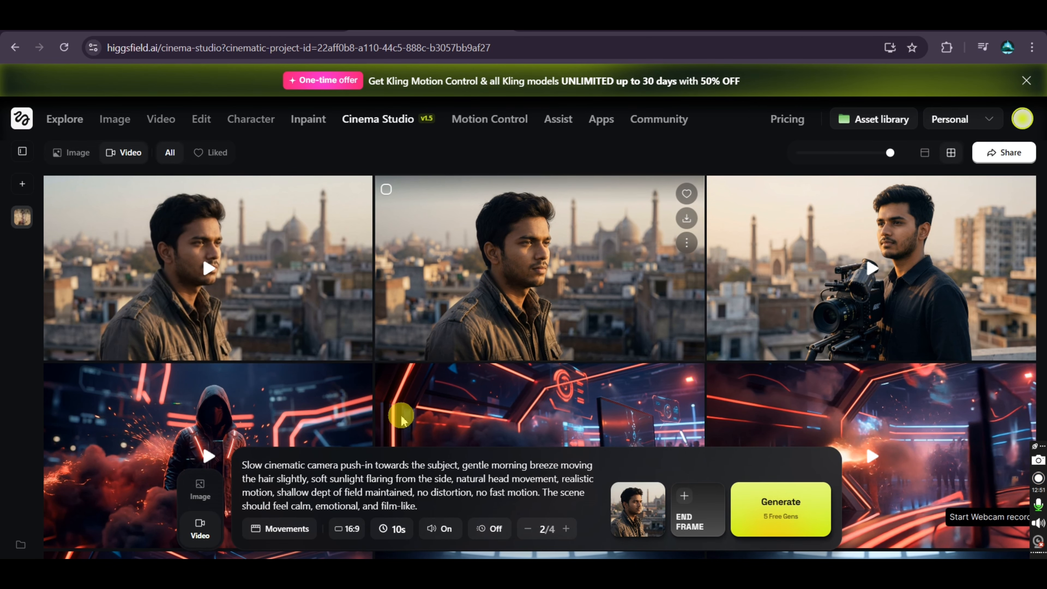
Step: Try to send the street image of the man in the long coat to video animation
left_click(218, 486)
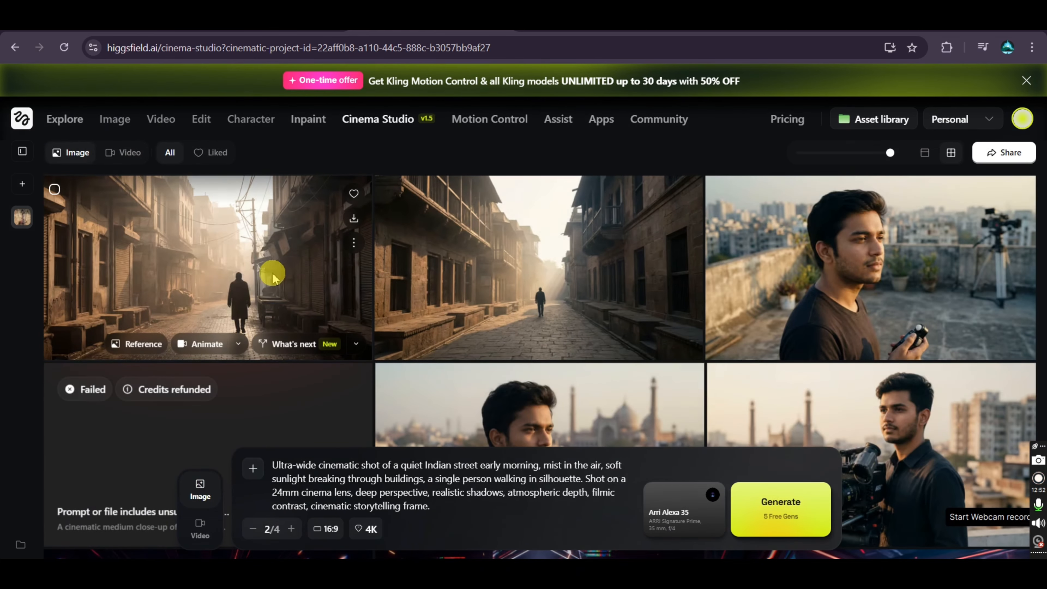
left_click(247, 277)
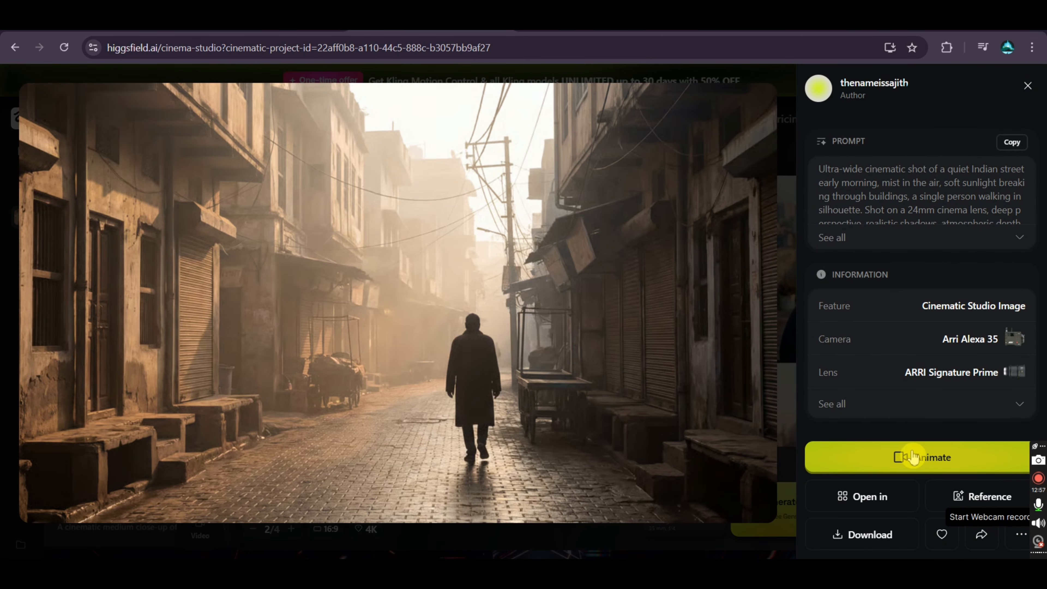
left_click(942, 458)
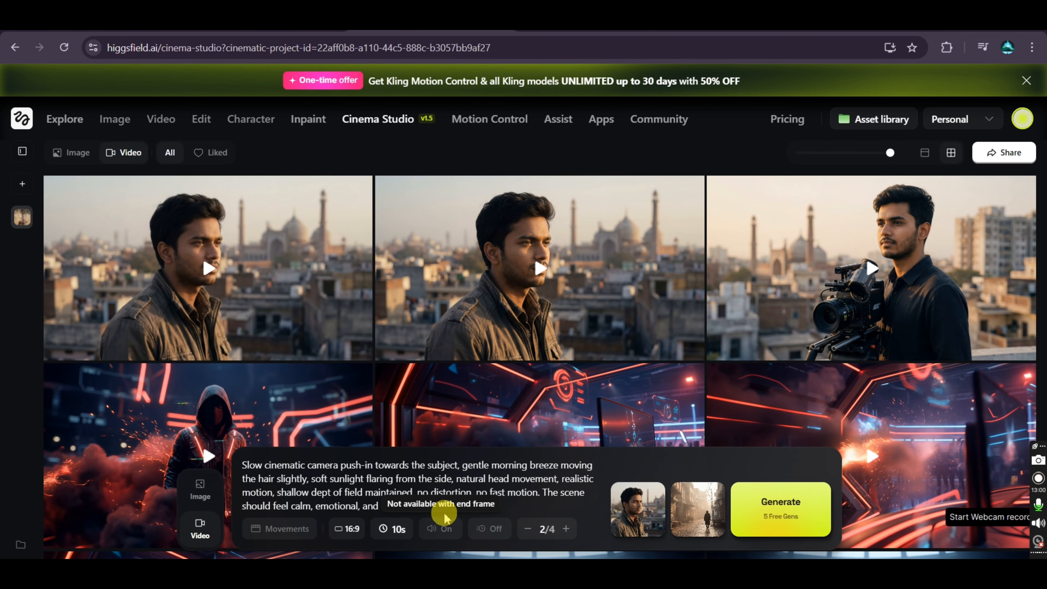
Step: Replace the video prompt with Notepad's animating prompt: "Slow lateral camera movement from left to right, subtle environmental motion, fog drifting naturally, no jitter, cinematic pacing."
left_click_drag(419, 505, 243, 454)
key("BackSpace")
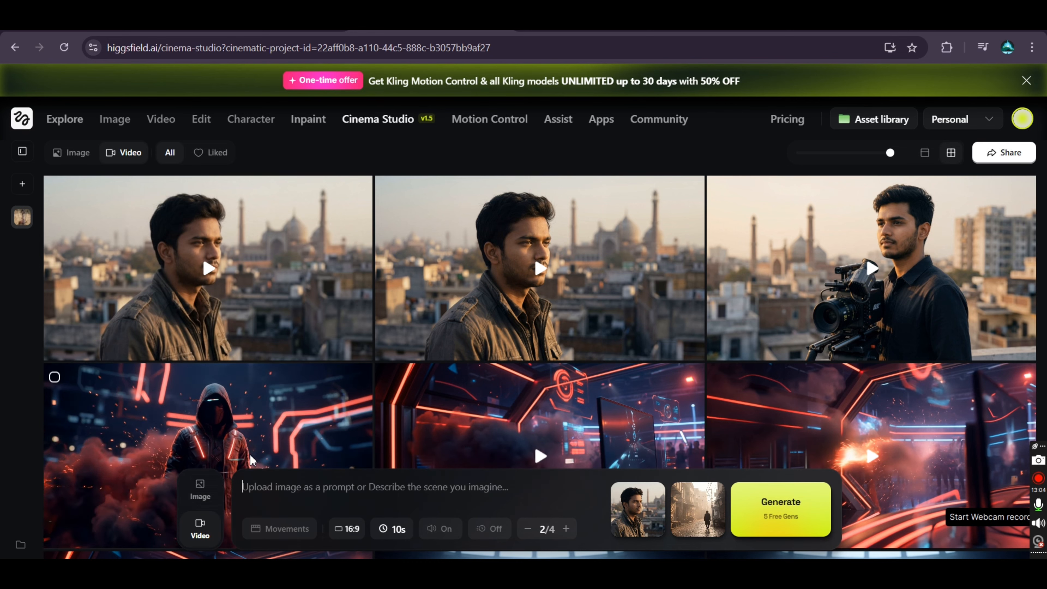
key("alt+Tab")
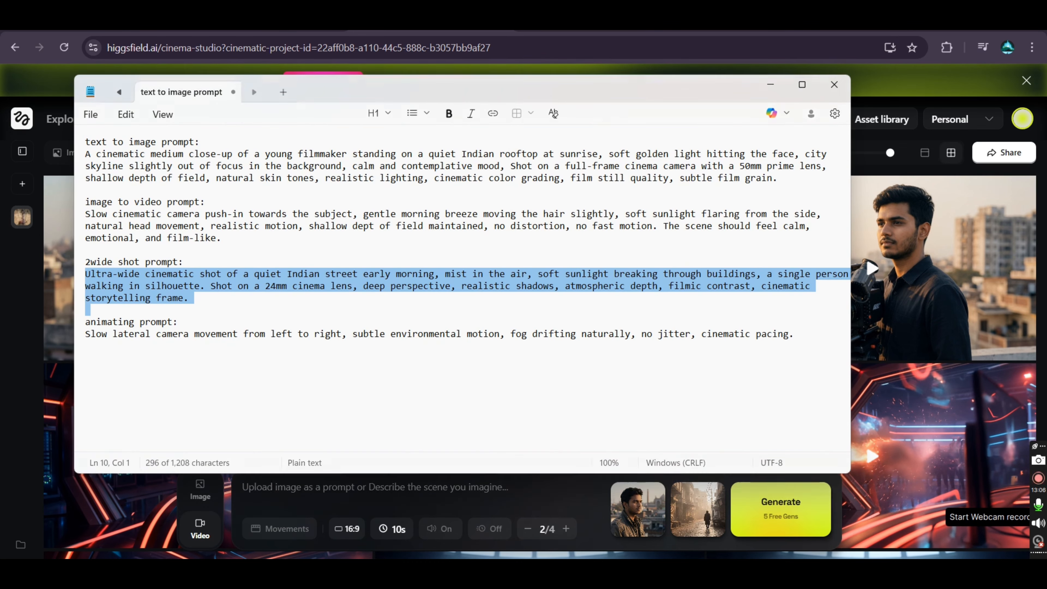
left_click_drag(82, 340, 809, 340)
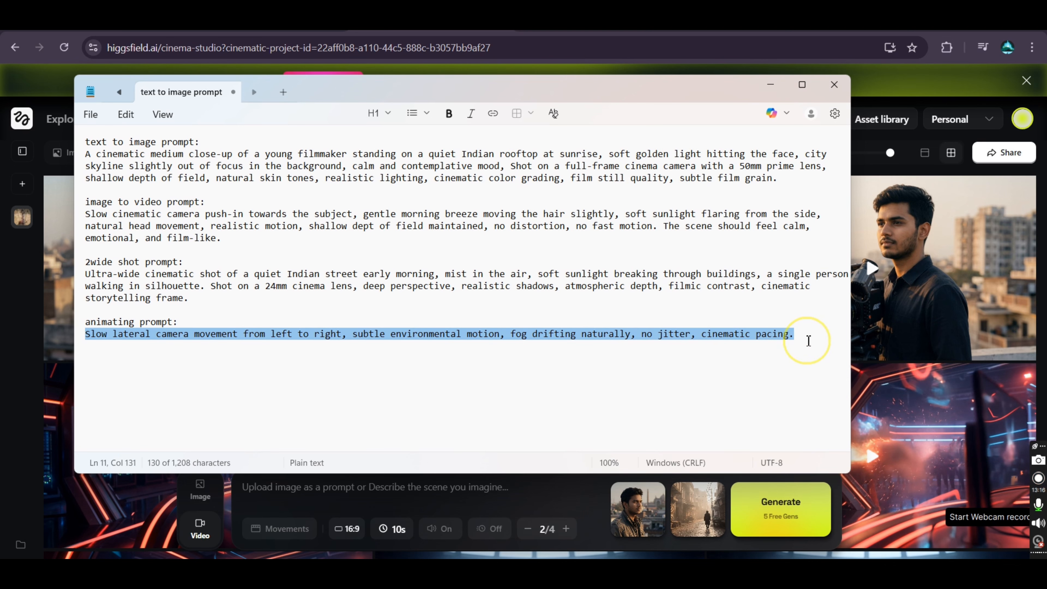
left_click(809, 341)
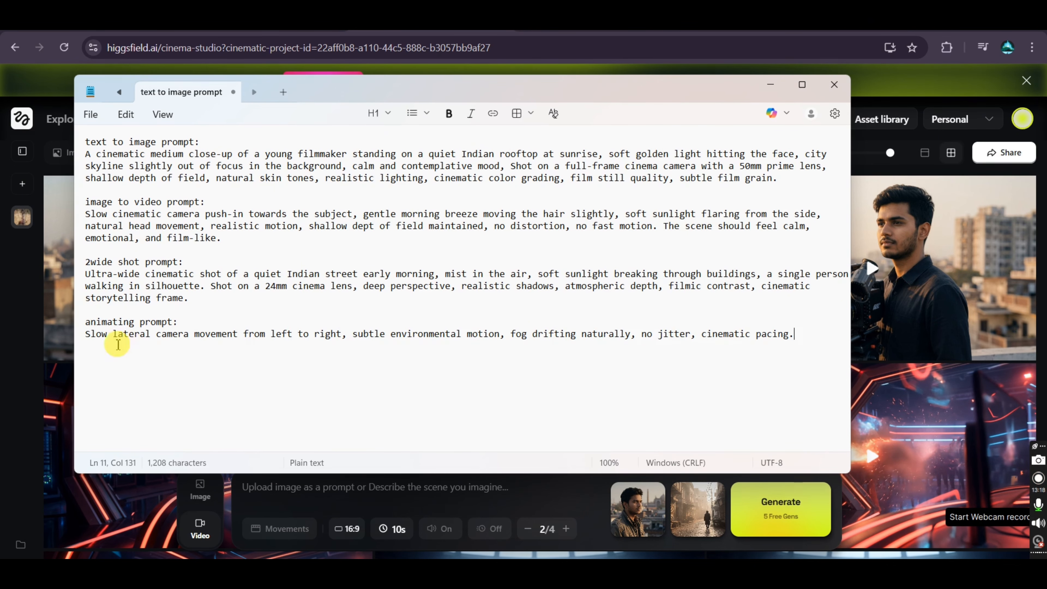
triple_click(87, 334)
key("ctrl+c")
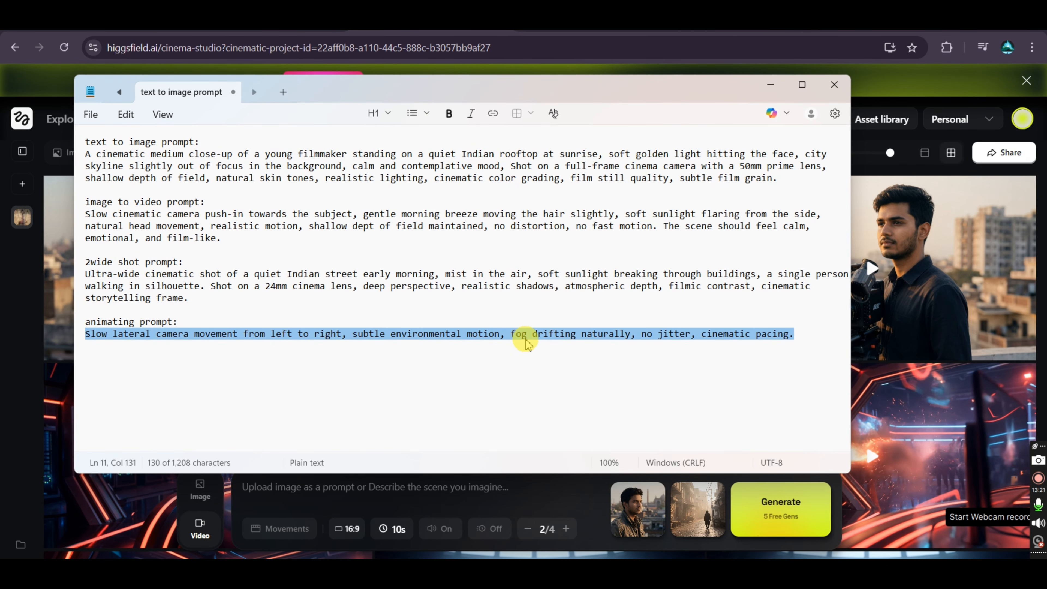
left_click(773, 87)
left_click(368, 481)
key("ctrl+v")
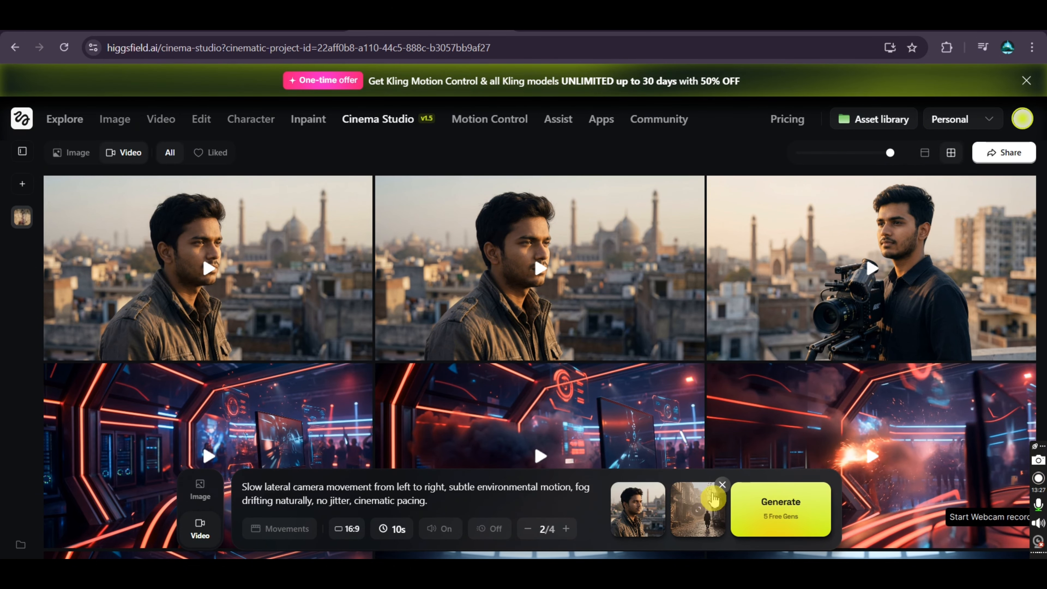
Step: Clear the start and end frames, and animate the long-coat street image as the start frame
left_click(662, 485)
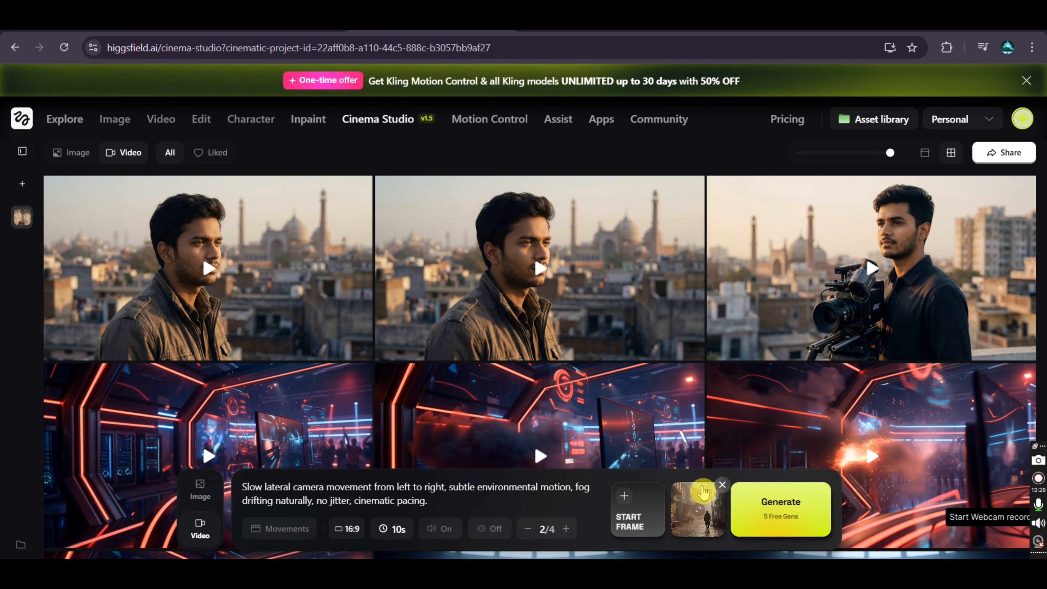
left_click(722, 485)
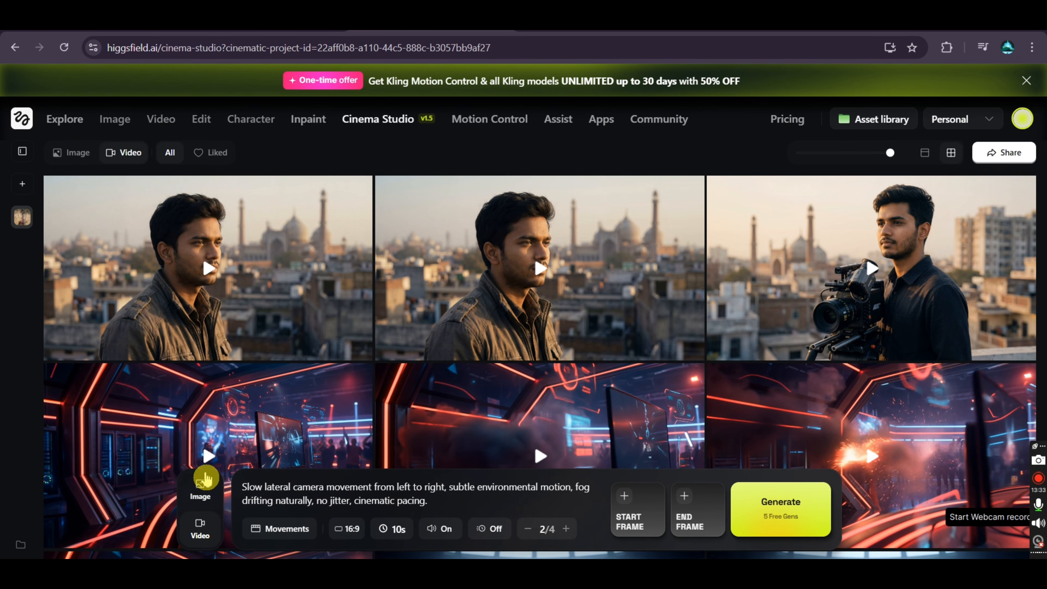
left_click(215, 483)
left_click(271, 297)
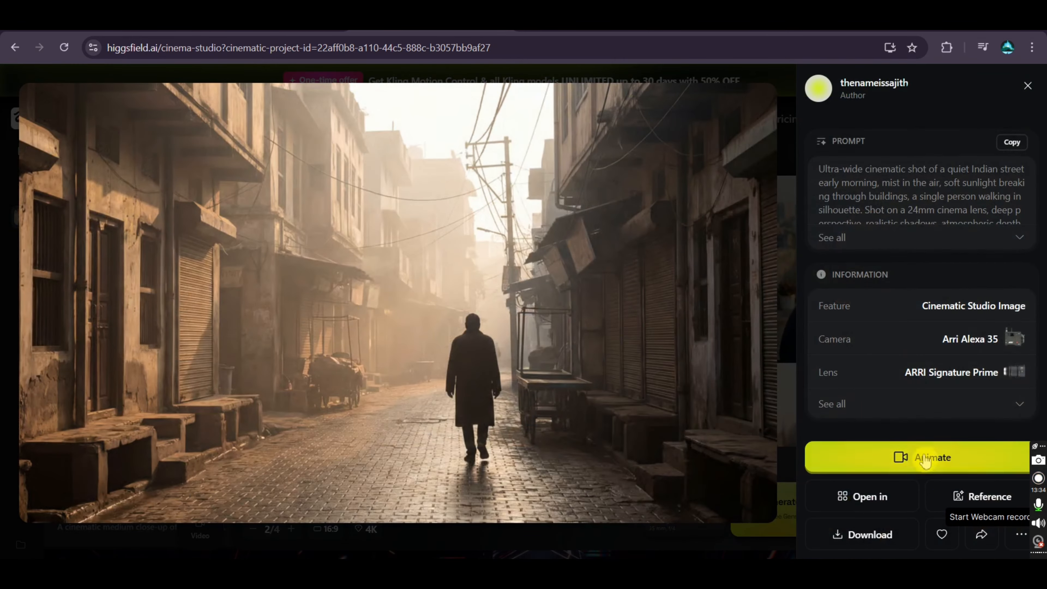
left_click(926, 458)
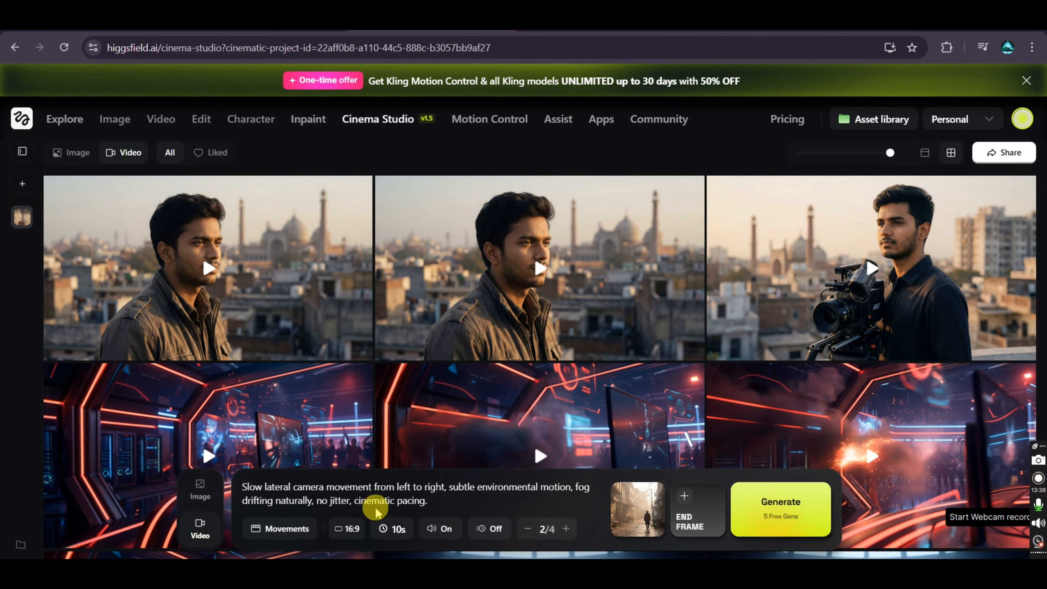
Step: Browse the camera movement presets and apply Dolly in to the street video
mouse_move(648, 520)
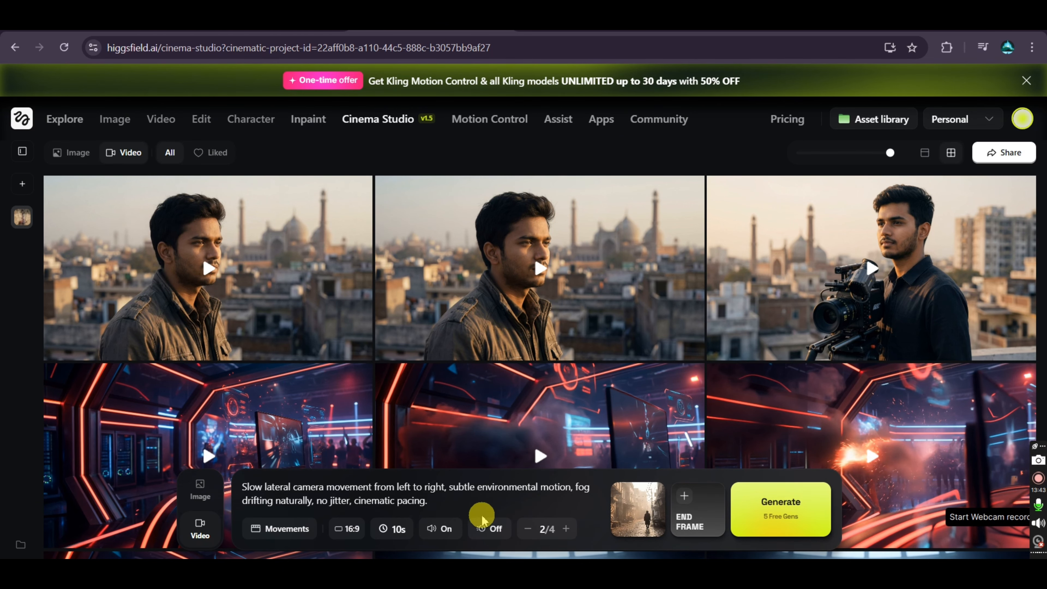
left_click(285, 529)
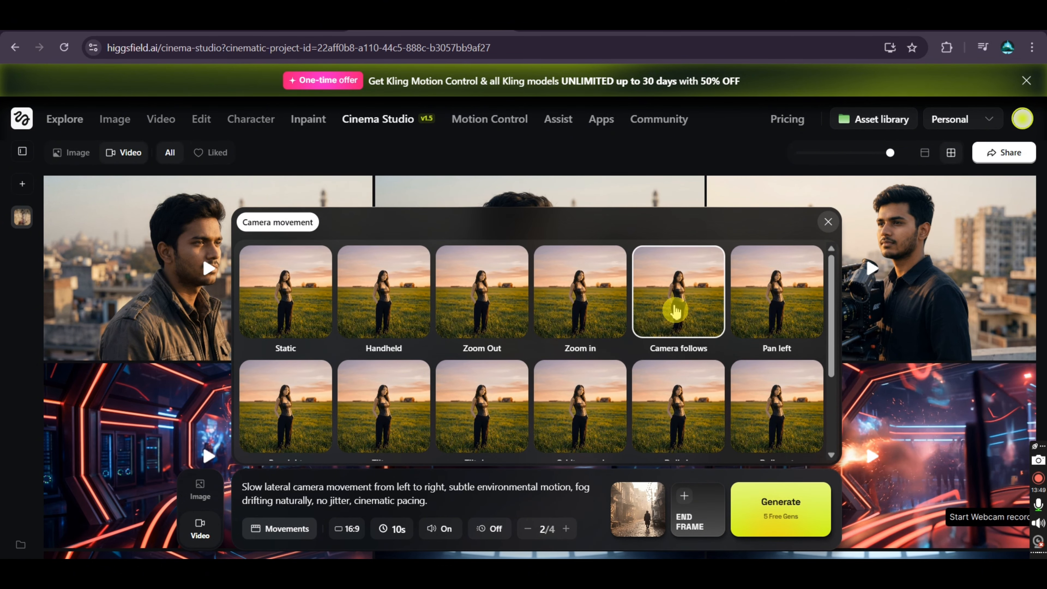
scroll(691, 307, "down", 2)
scroll(692, 306, "down", 1)
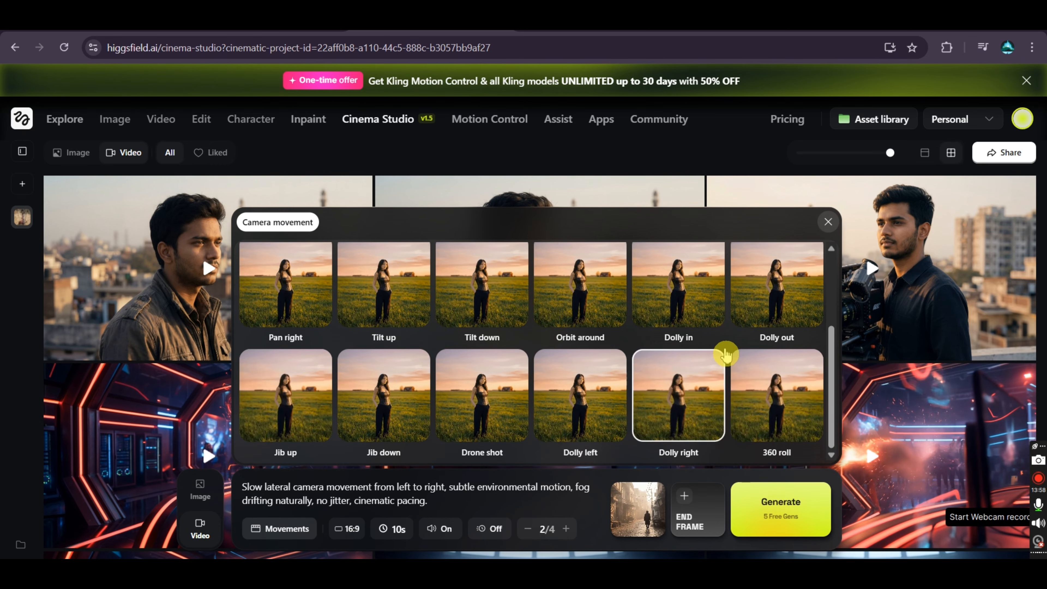
scroll(725, 354, "up", 3)
left_click(685, 304)
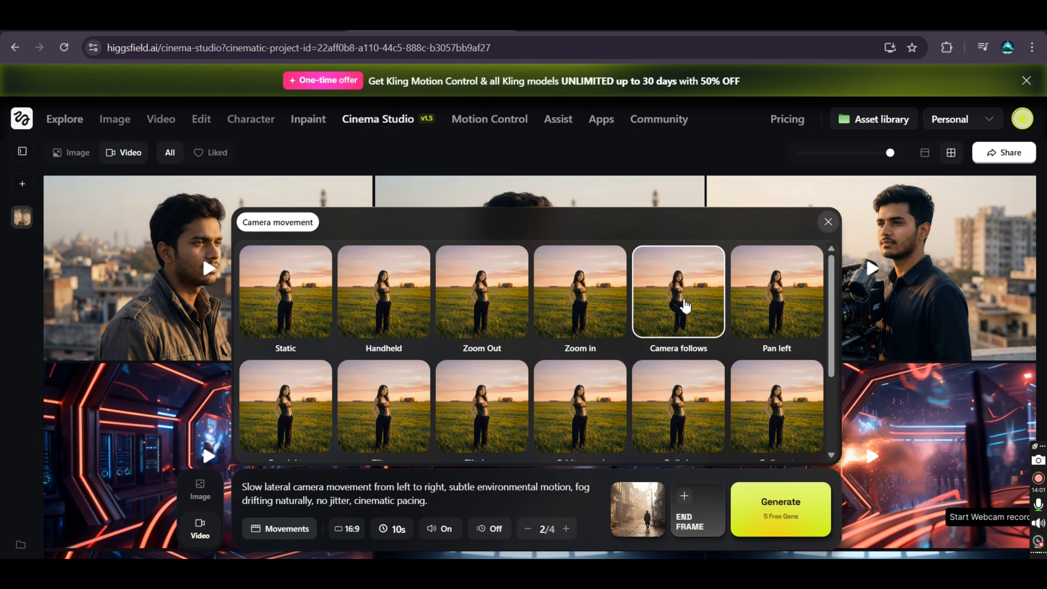
left_click_drag(671, 416, 683, 348)
left_click(682, 348)
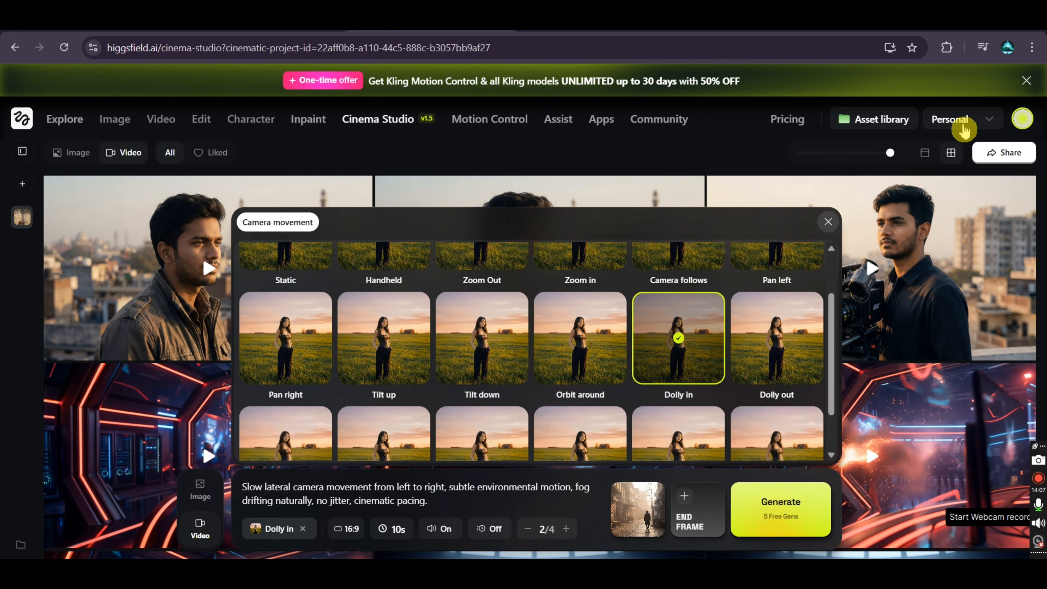
left_click(828, 222)
Step: Keep the street video at 16:9 and 10s, and start generating two videos
left_click(346, 529)
left_click(392, 467)
left_click(394, 529)
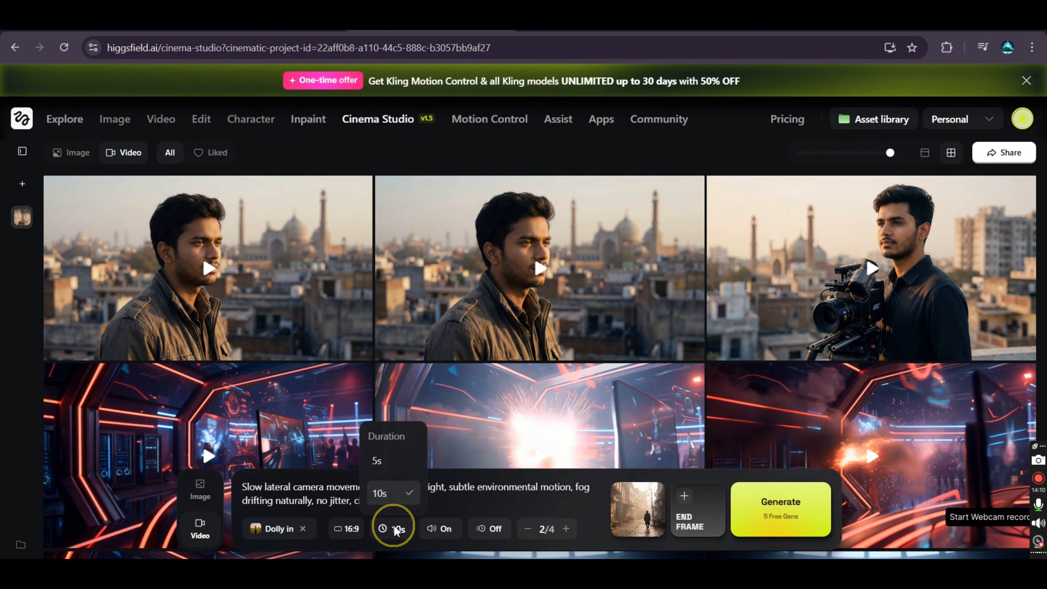
left_click(397, 493)
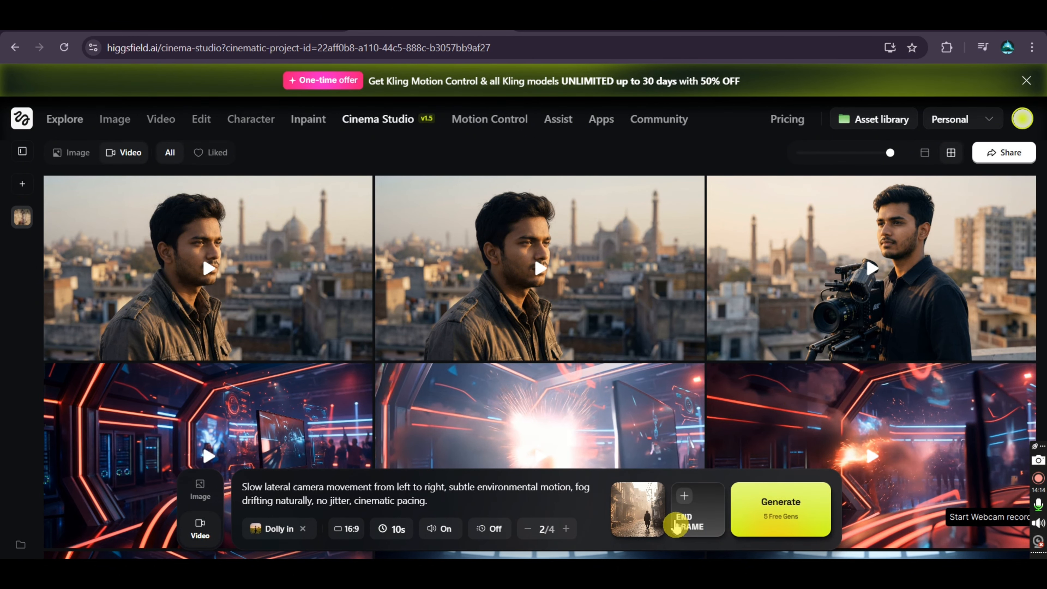
left_click(786, 510)
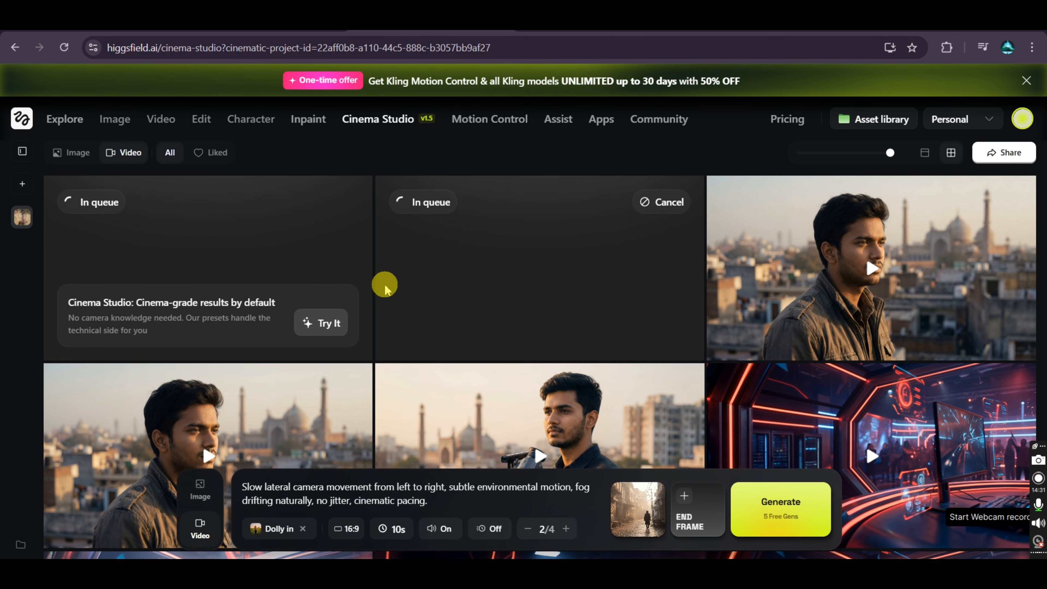
scroll(626, 308, "down", 4)
scroll(606, 308, "up", 4)
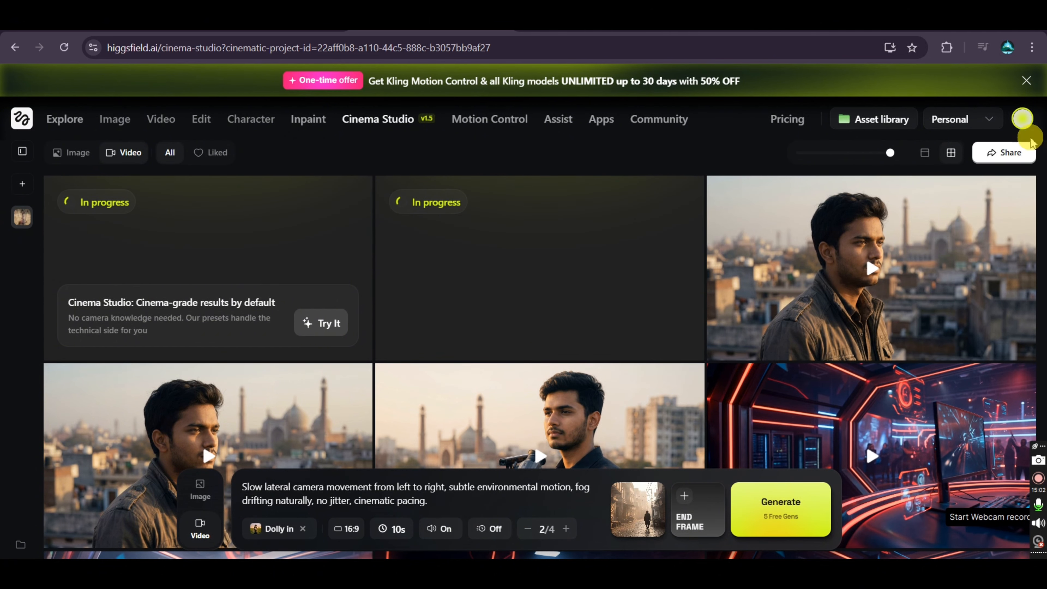
Step: Open the Explore home page and examine the Cinematic Bundle and other featured tools and offers
mouse_move(230, 120)
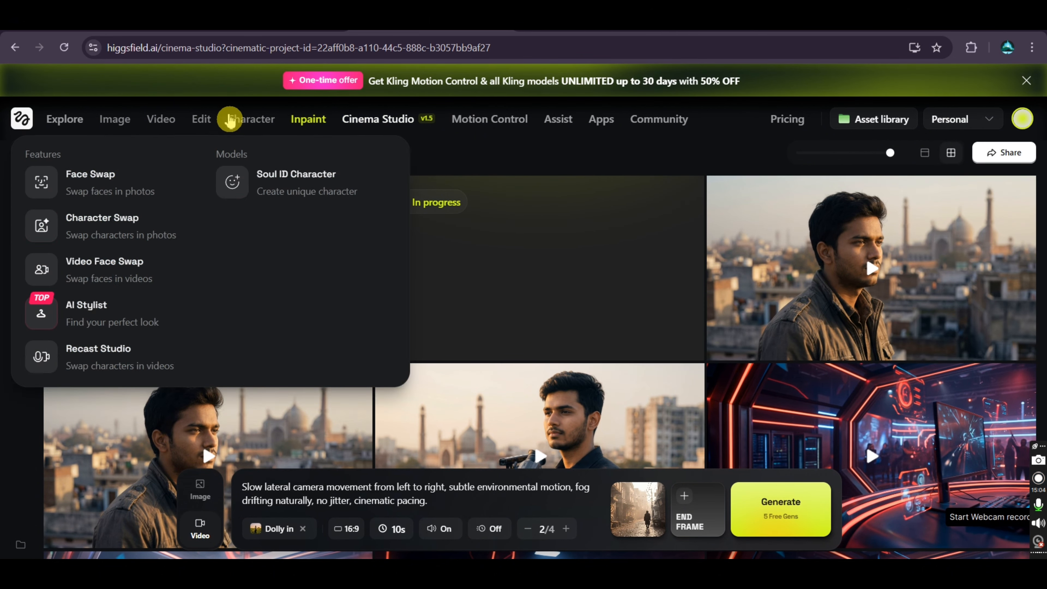
left_click(66, 121)
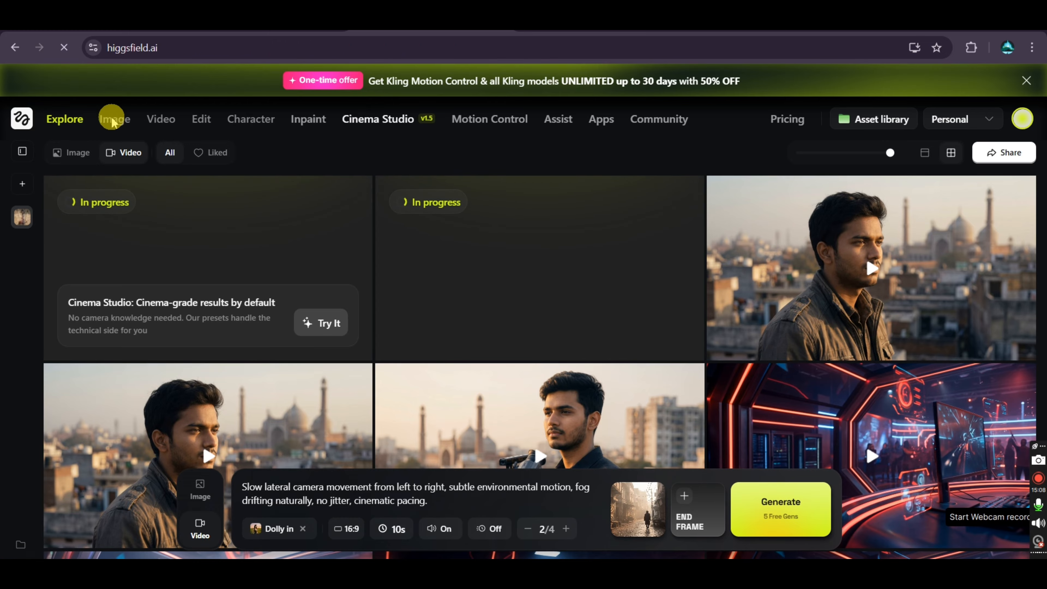
scroll(265, 234, "down", 3)
scroll(264, 234, "up", 3)
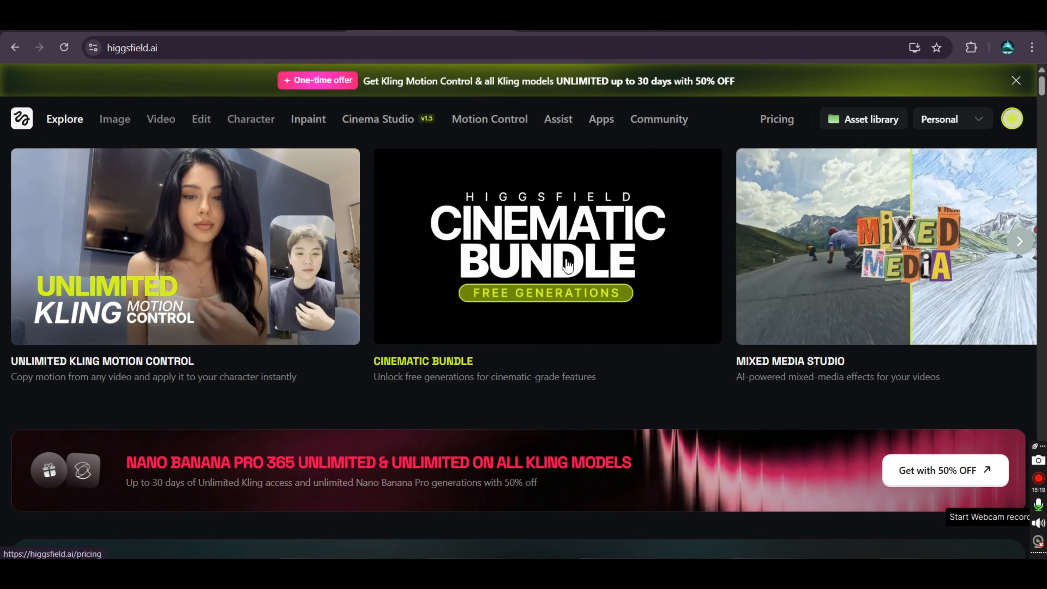
left_click(551, 243)
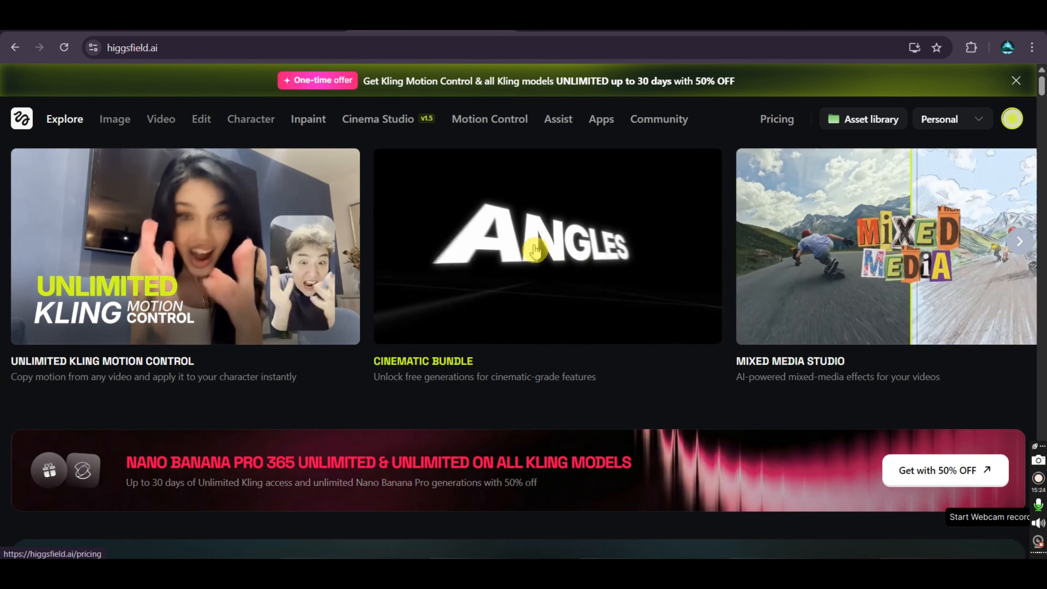
left_click(550, 266)
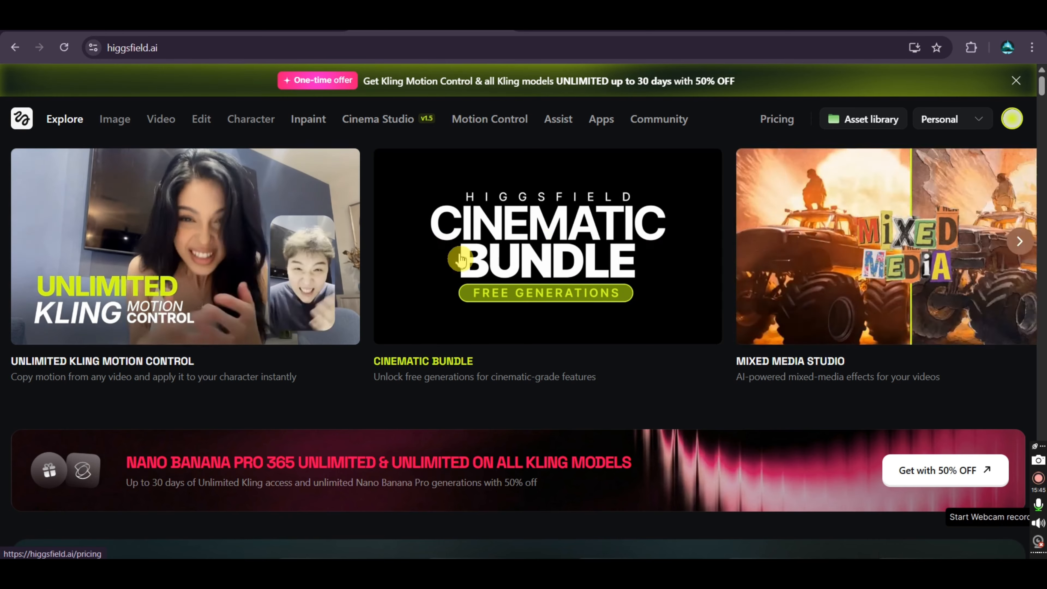
scroll(796, 232, "down", 2)
scroll(836, 247, "up", 2)
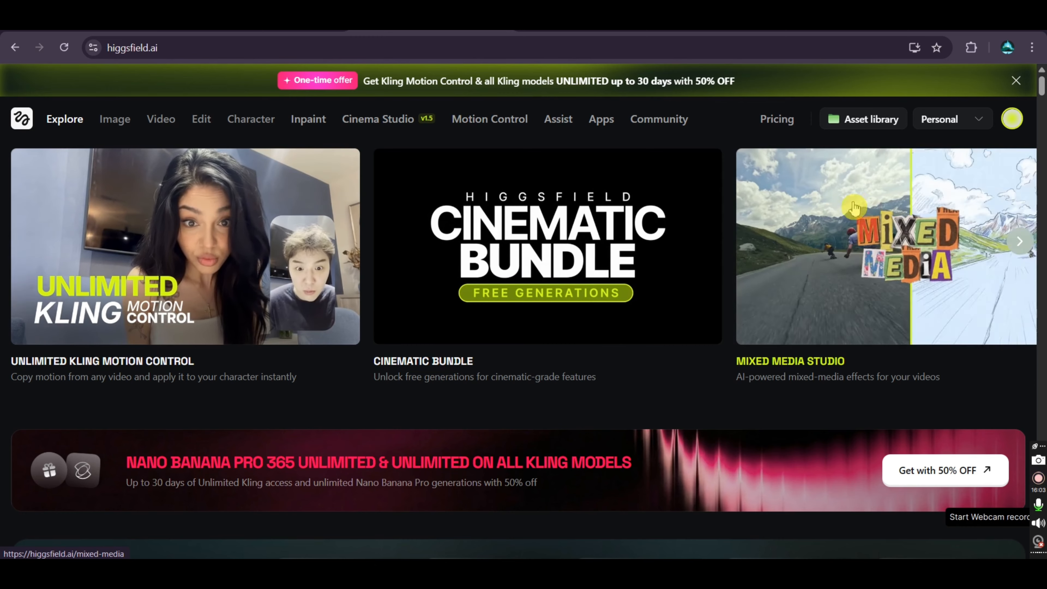
scroll(624, 299, "down", 5)
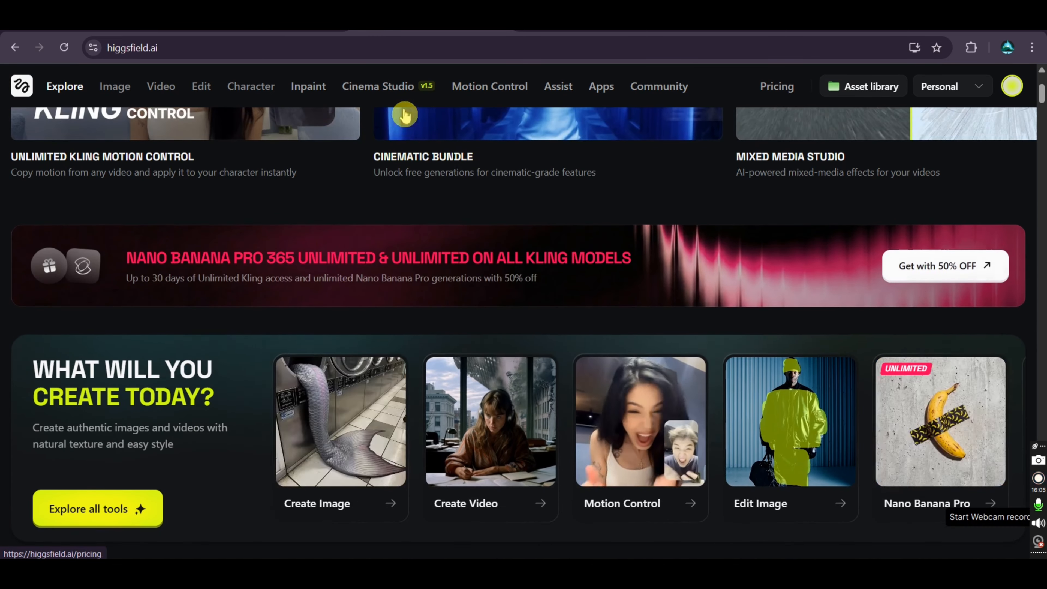
Step: Return to Cinema Studio, glance at the image results, and check the street videos' progress
left_click(386, 86)
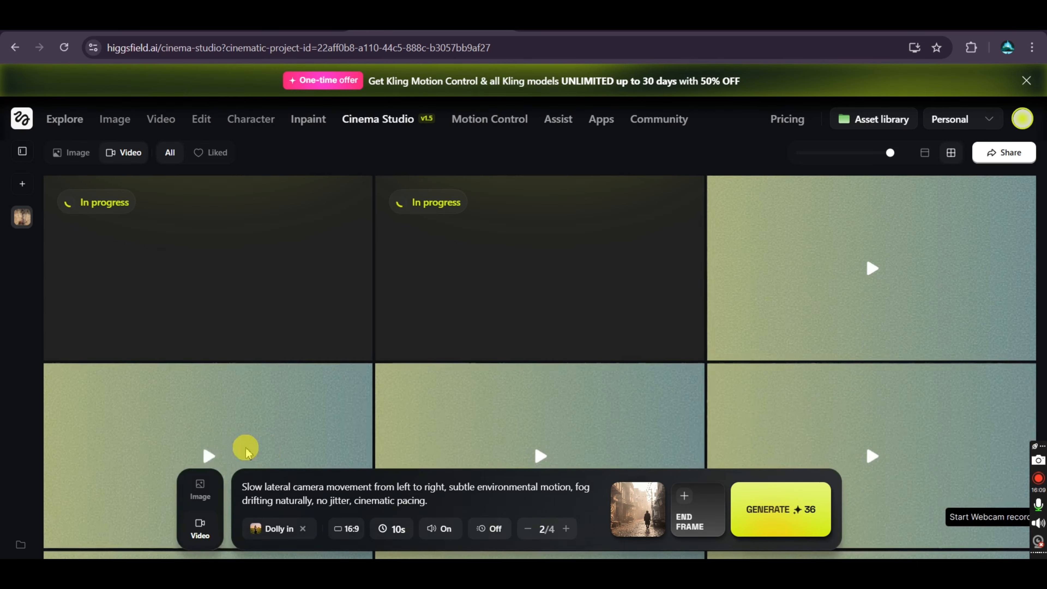
left_click(202, 491)
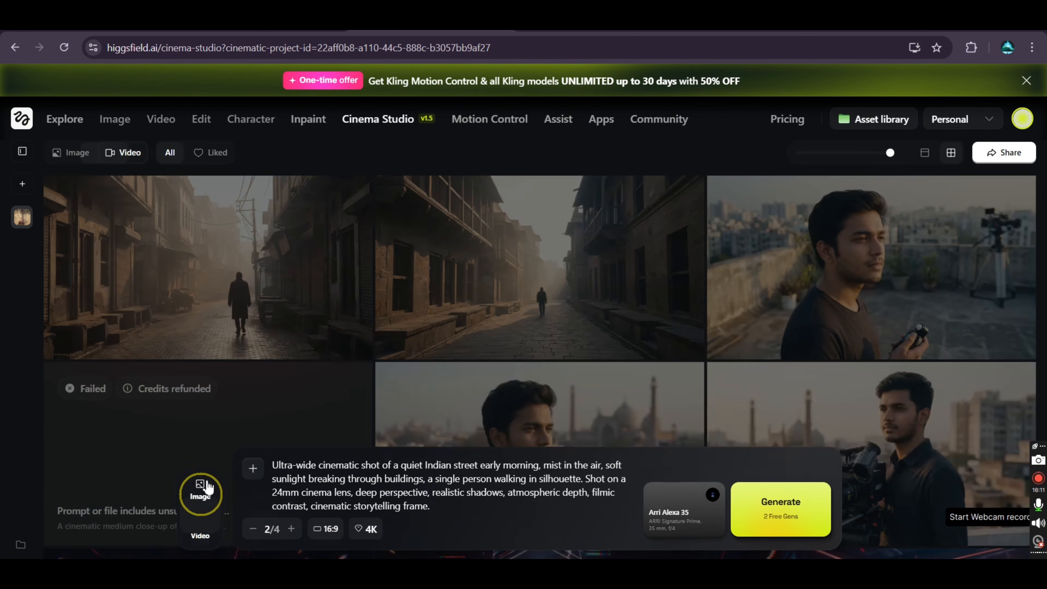
left_click(201, 530)
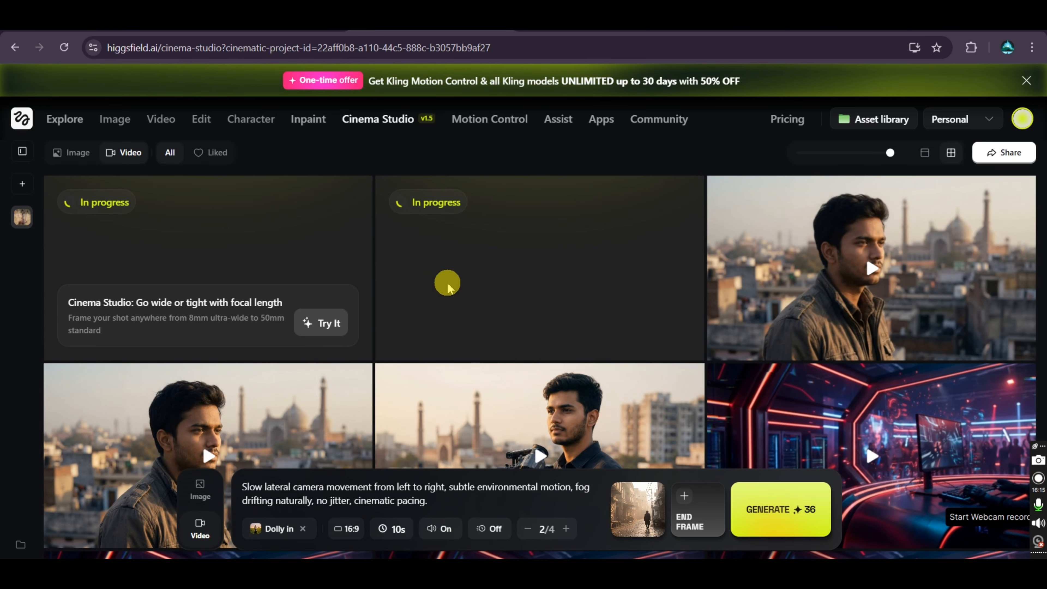
Step: Find ChatGPT through a Google search and open its website in a new browser tab
key("ctrl+t")
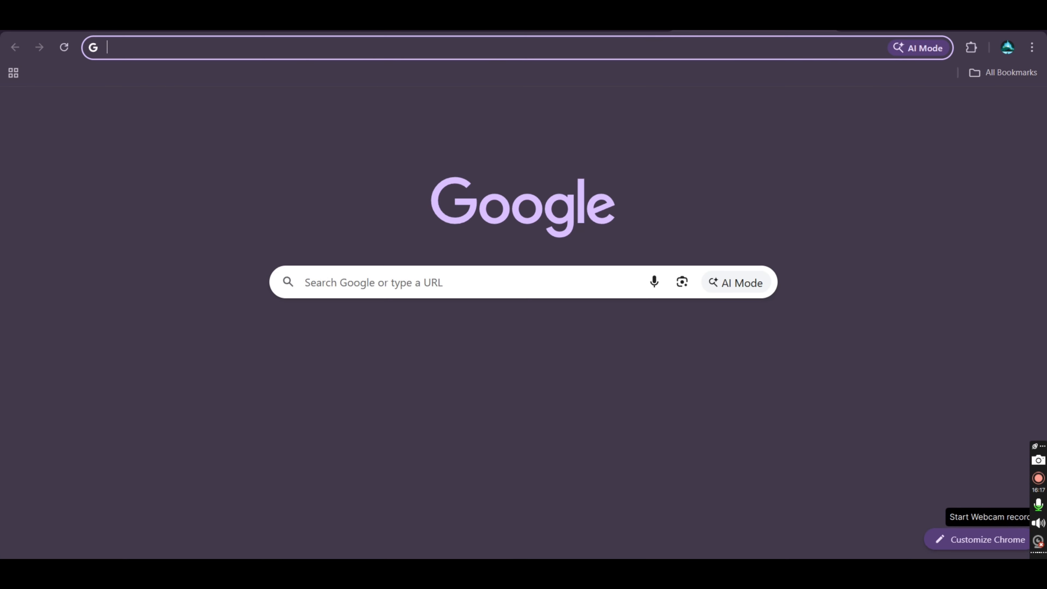
left_click(222, 49)
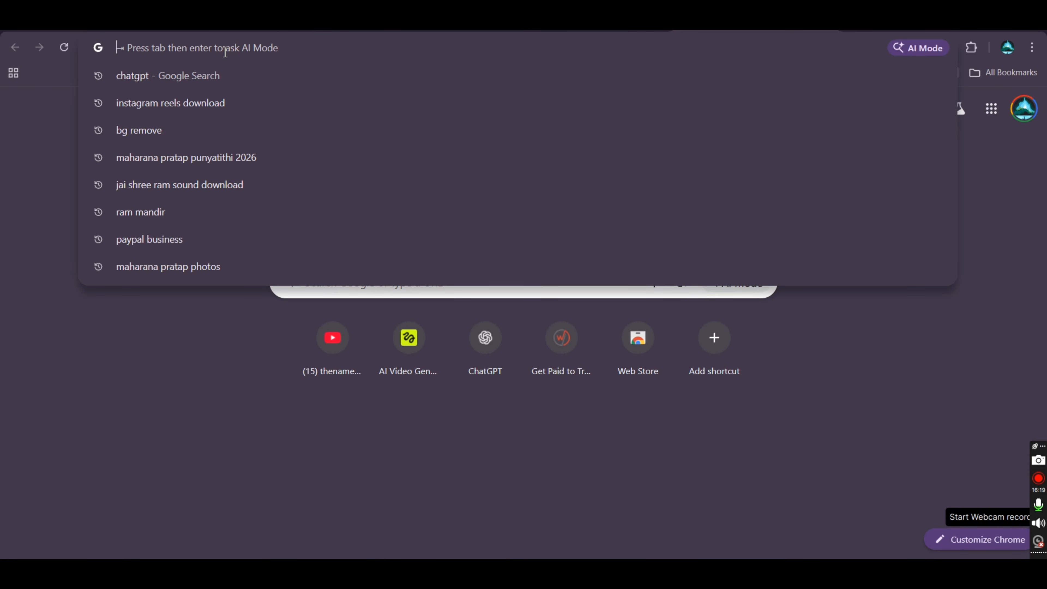
left_click(209, 77)
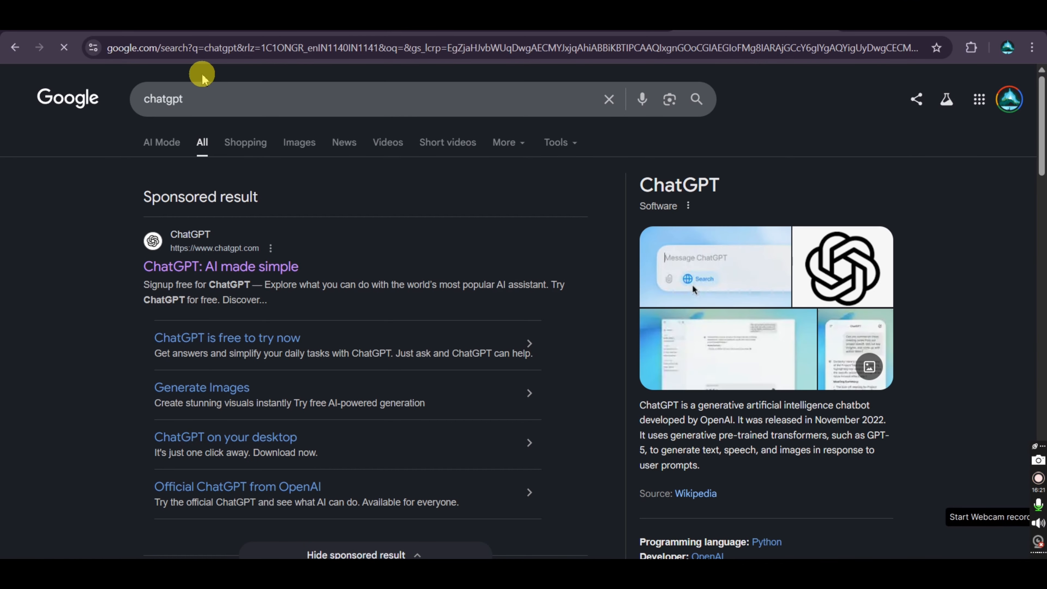
left_click(264, 268)
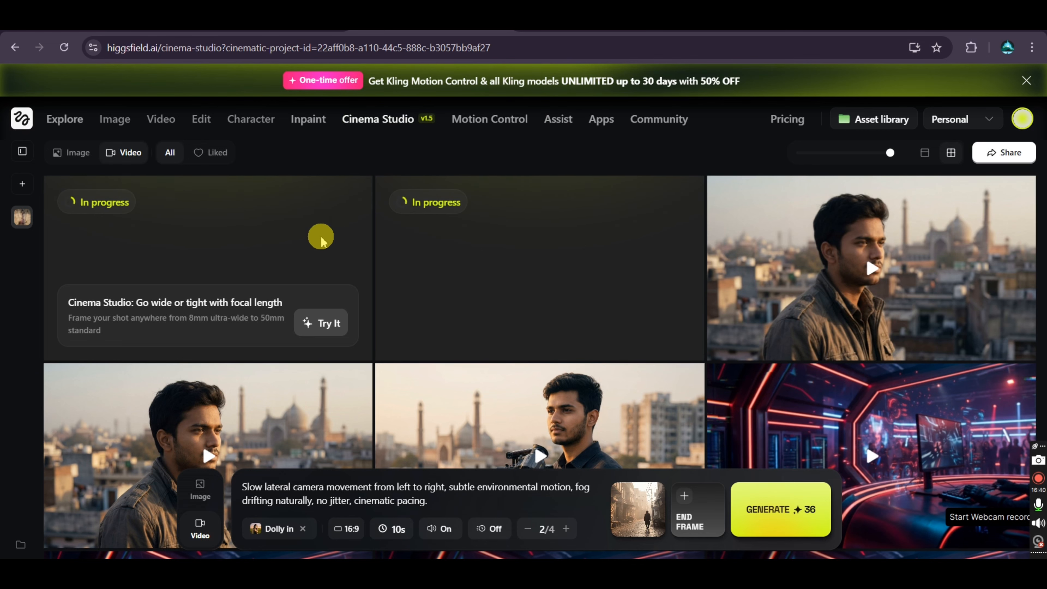
Step: Play the two finished Dolly in street videos in Cinema Studio and review their camera motion
scroll(355, 227, "down", 4)
scroll(357, 227, "up", 4)
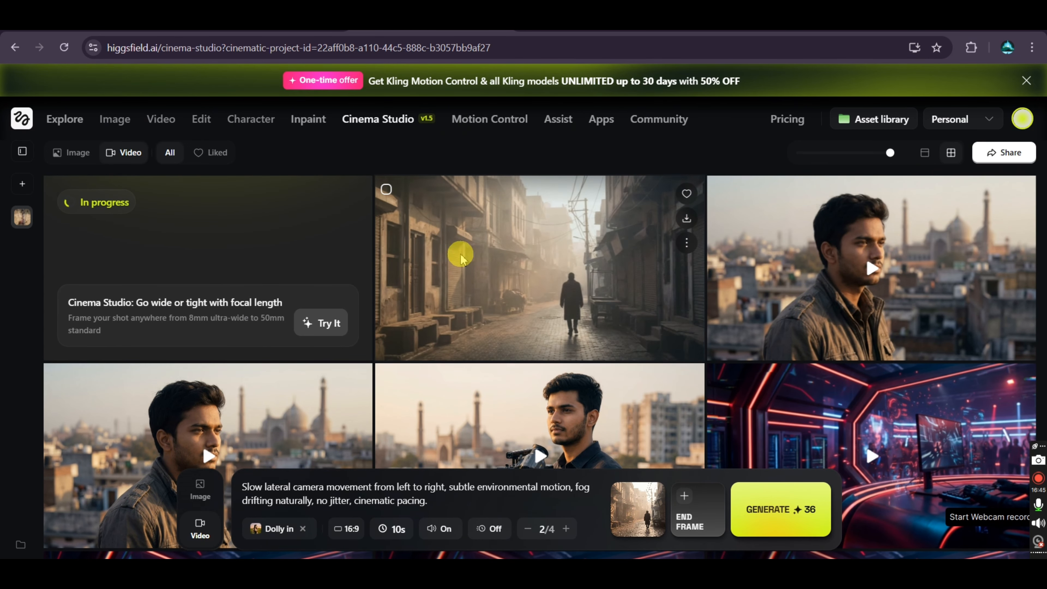
left_click(515, 268)
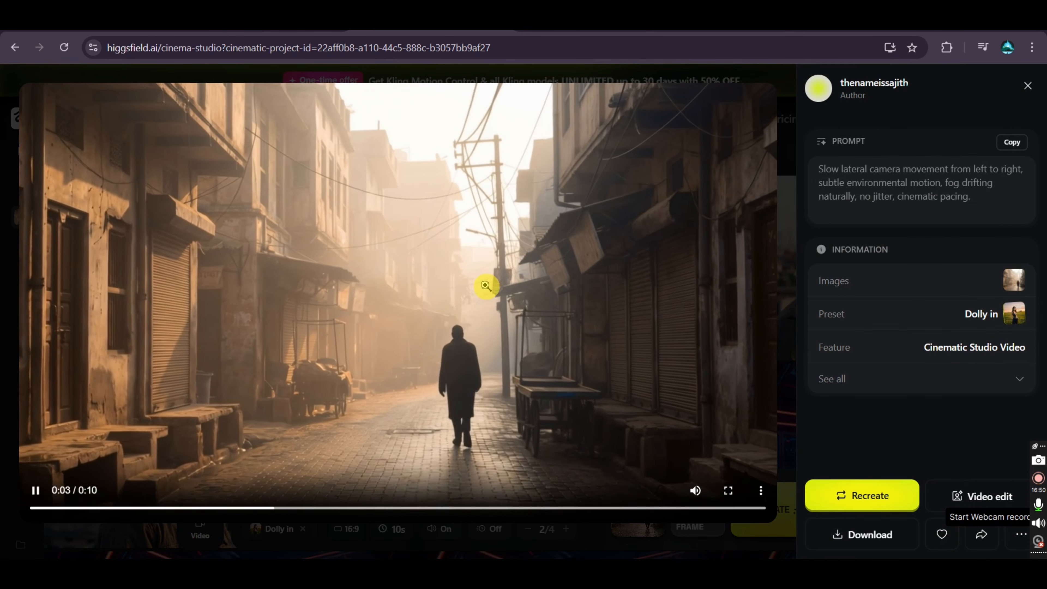
left_click(486, 285)
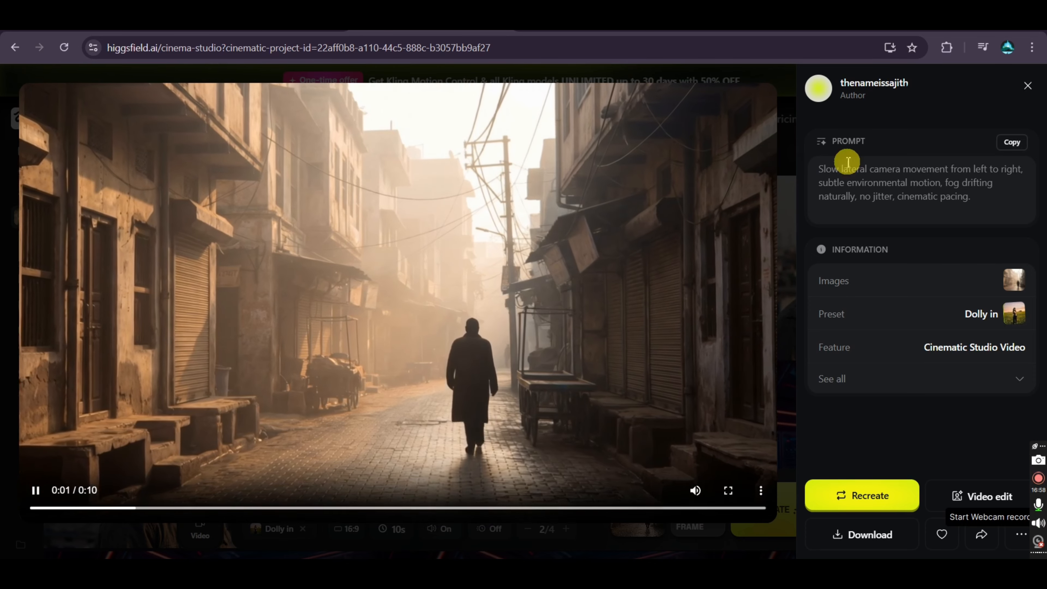
left_click(1028, 86)
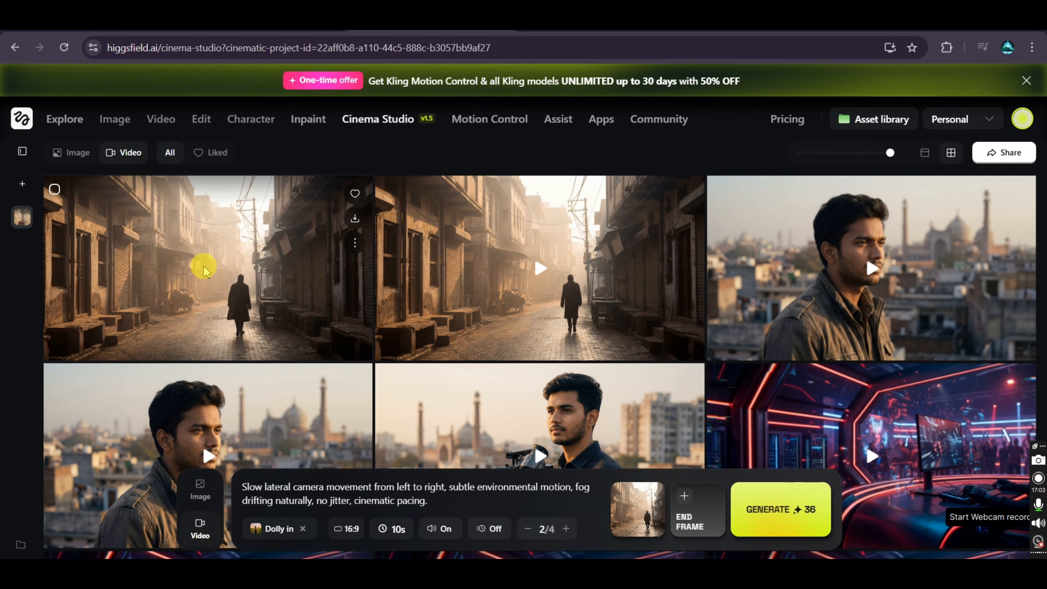
left_click(221, 303)
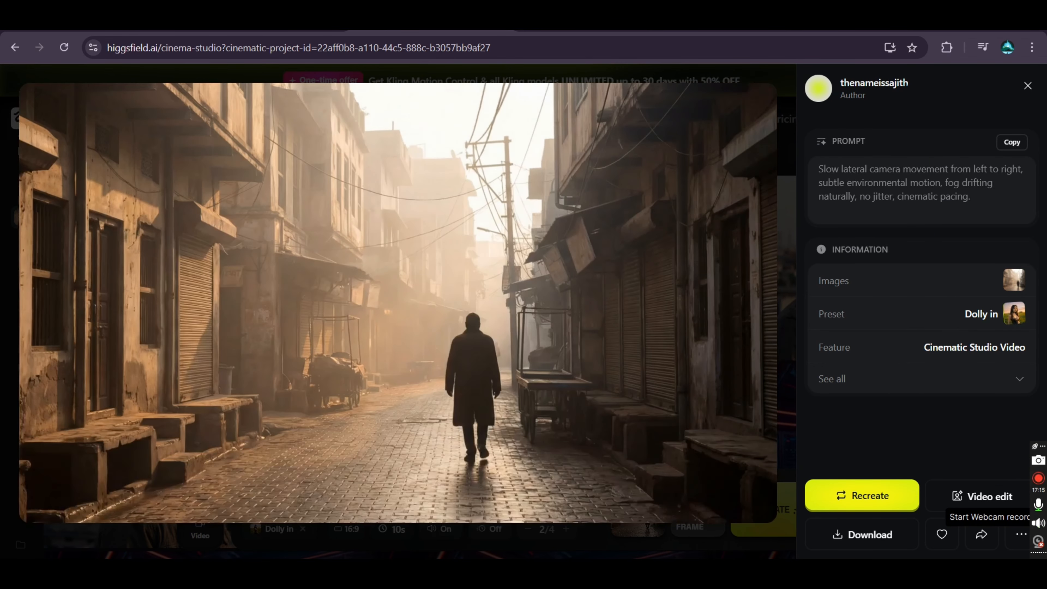
left_click(1023, 87)
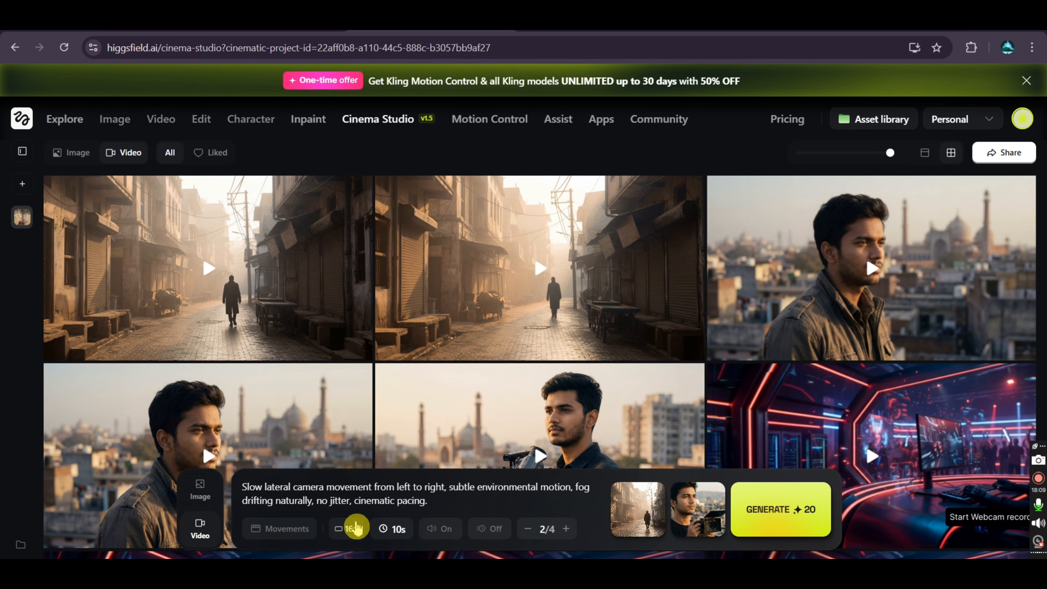
Step: Start generating two 16:9, 10s videos from the street start frame to the filmmaker end frame
left_click(782, 520)
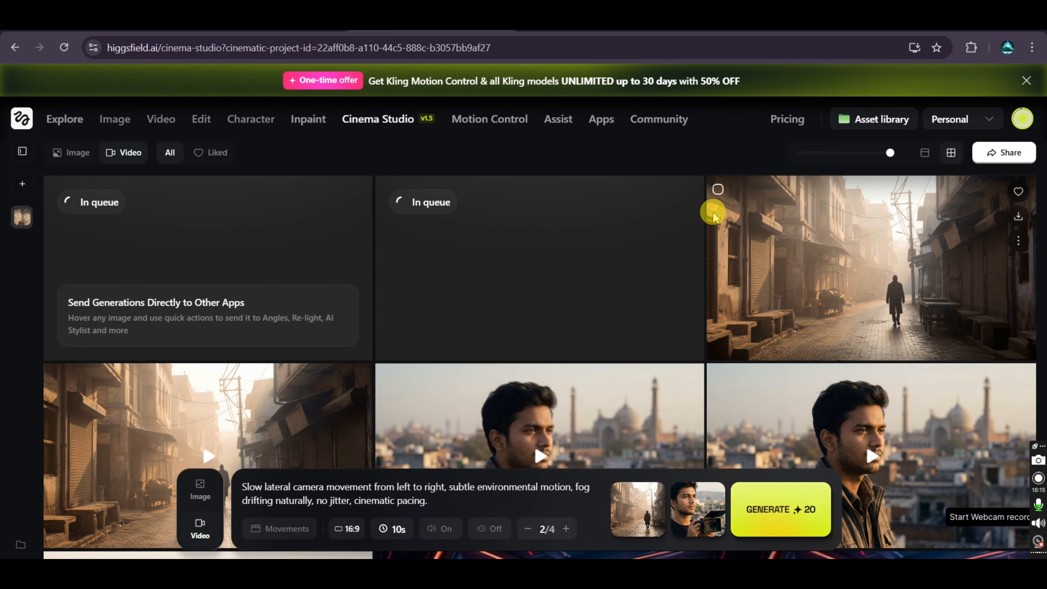
right_click(523, 283)
left_click(535, 243)
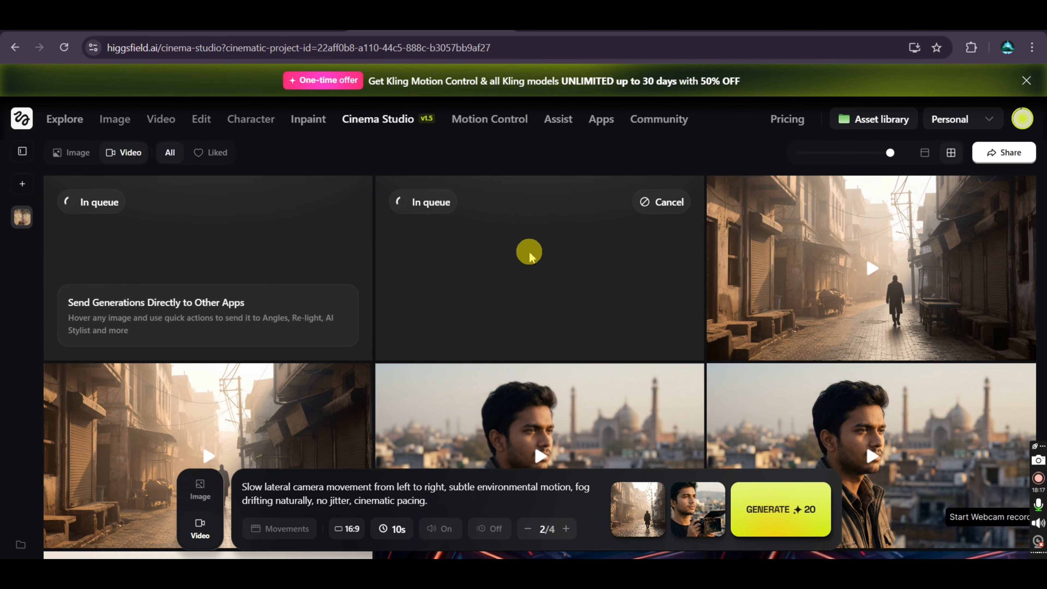
Step: Switch to ChatGPT and request "get me some cinematic prompts to create a morning forest story", checking the video generation meanwhile
left_click(775, 38)
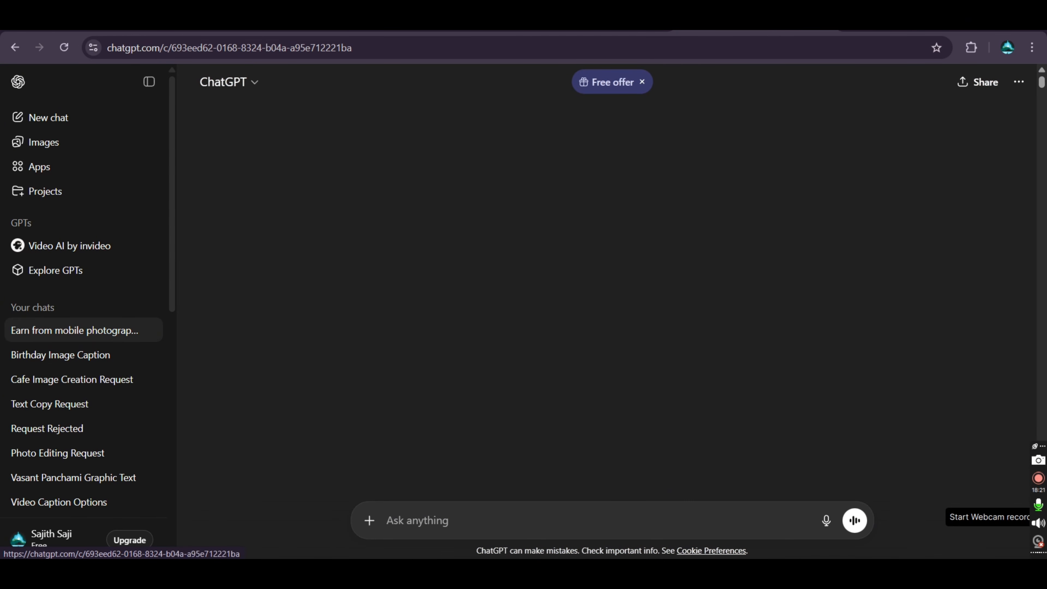
left_click(445, 20)
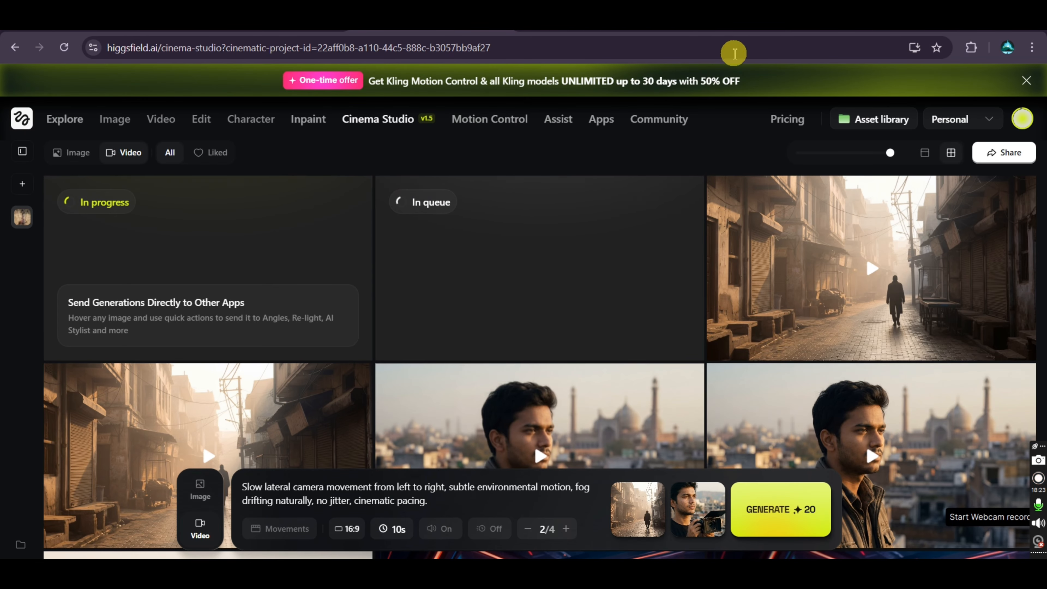
left_click(715, 21)
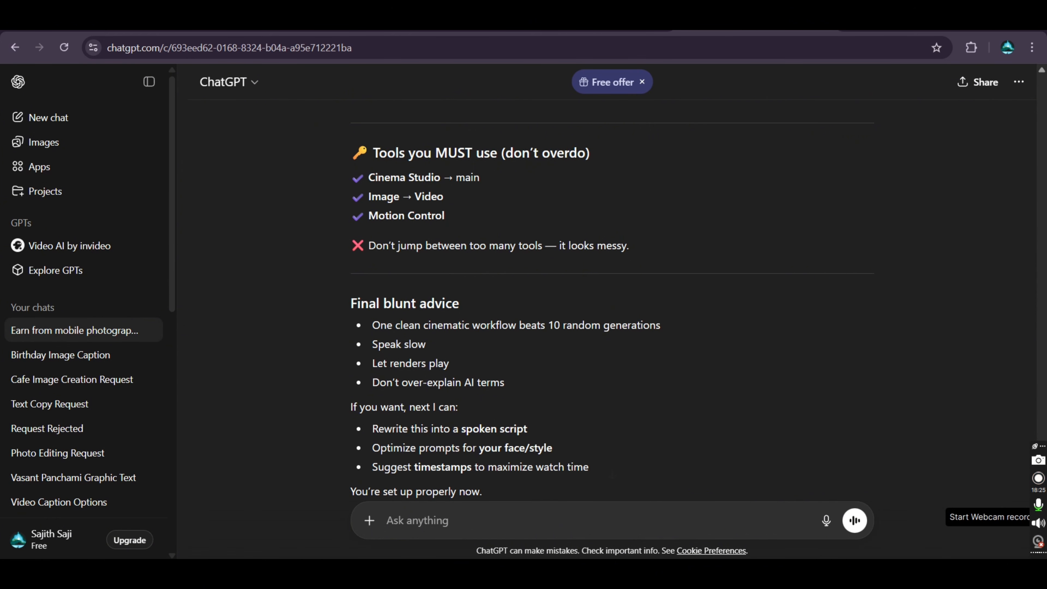
scroll(499, 301, "down", 3)
left_click(392, 519)
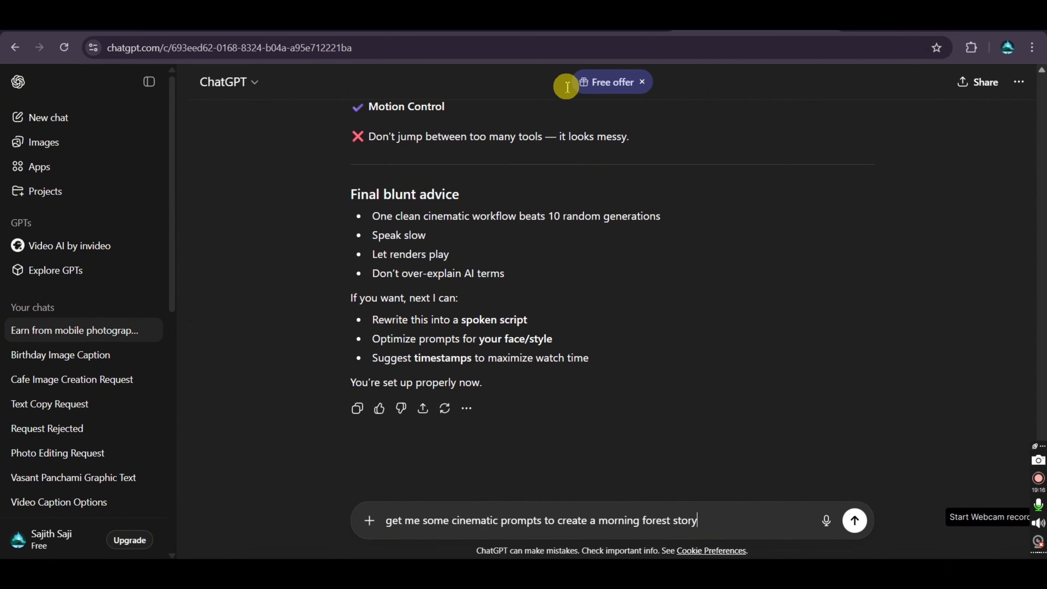
left_click(432, 25)
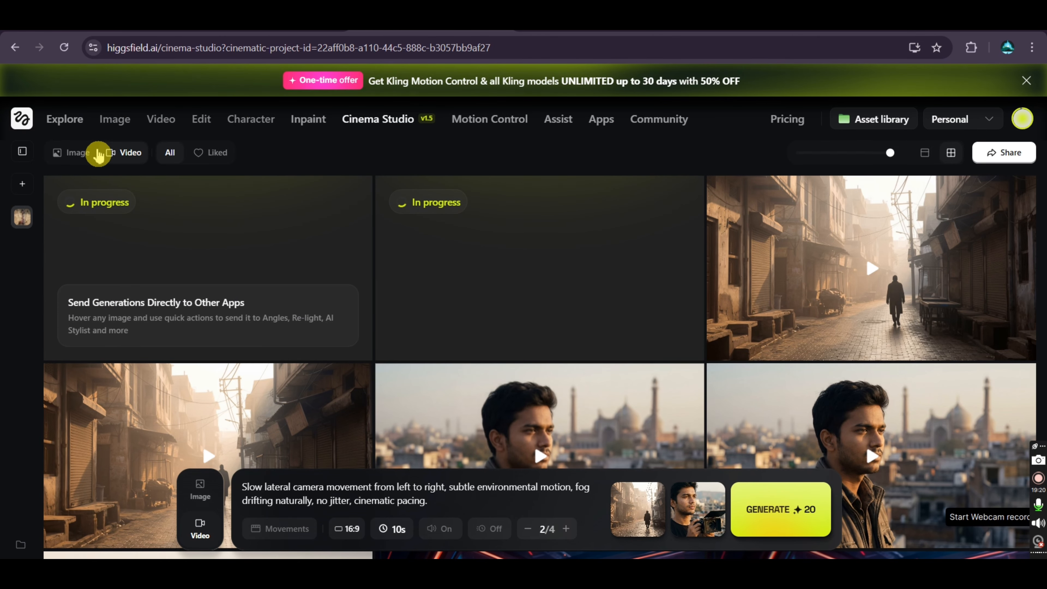
left_click(201, 490)
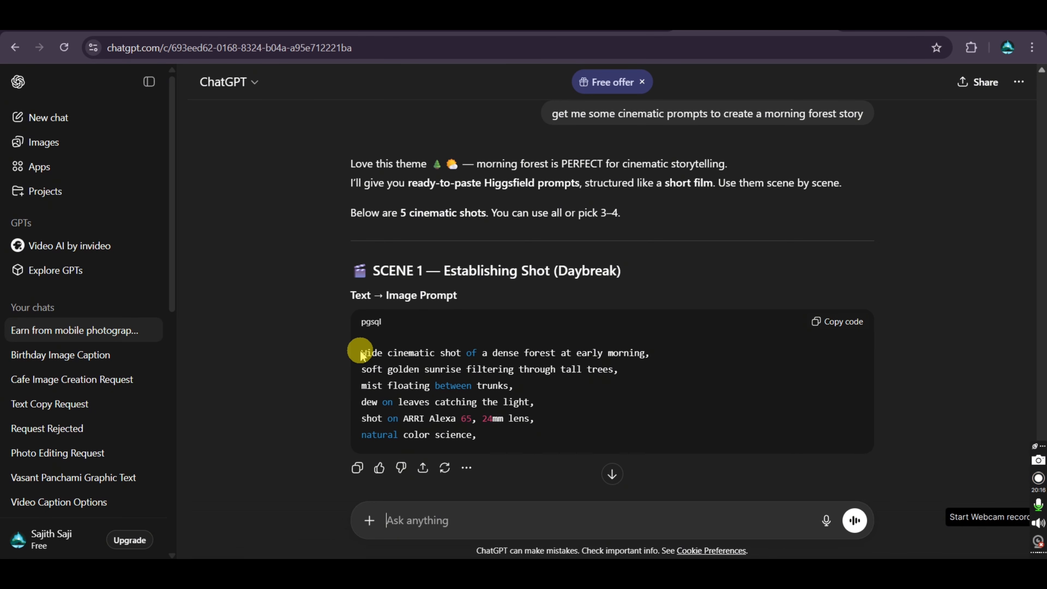
Step: Copy the full Scene 1 establishing shot image prompt from ChatGPT's answer
double_click(372, 352)
left_click_drag(362, 353, 429, 354)
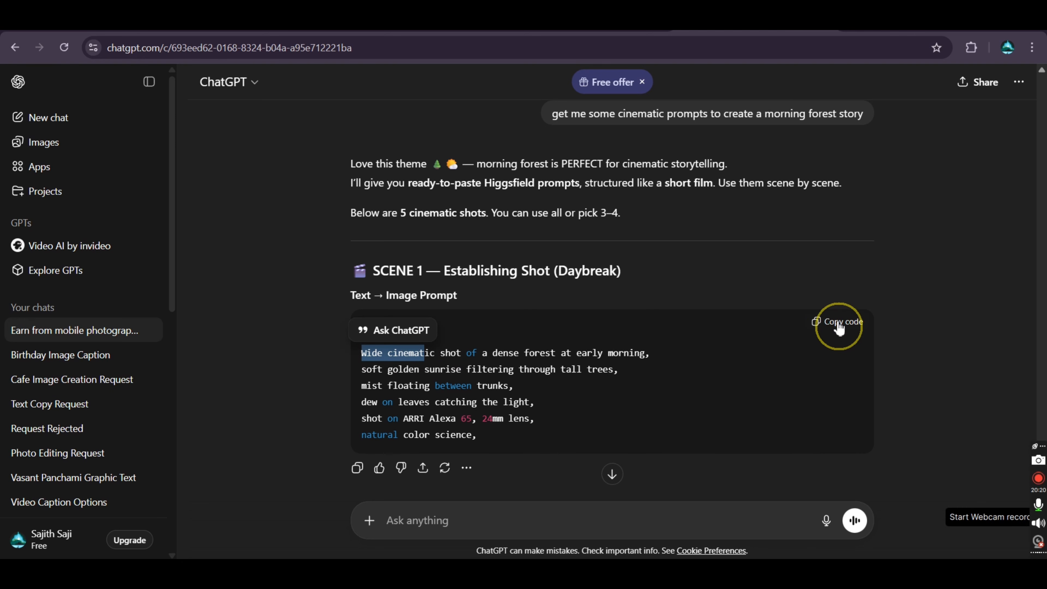
left_click(832, 328)
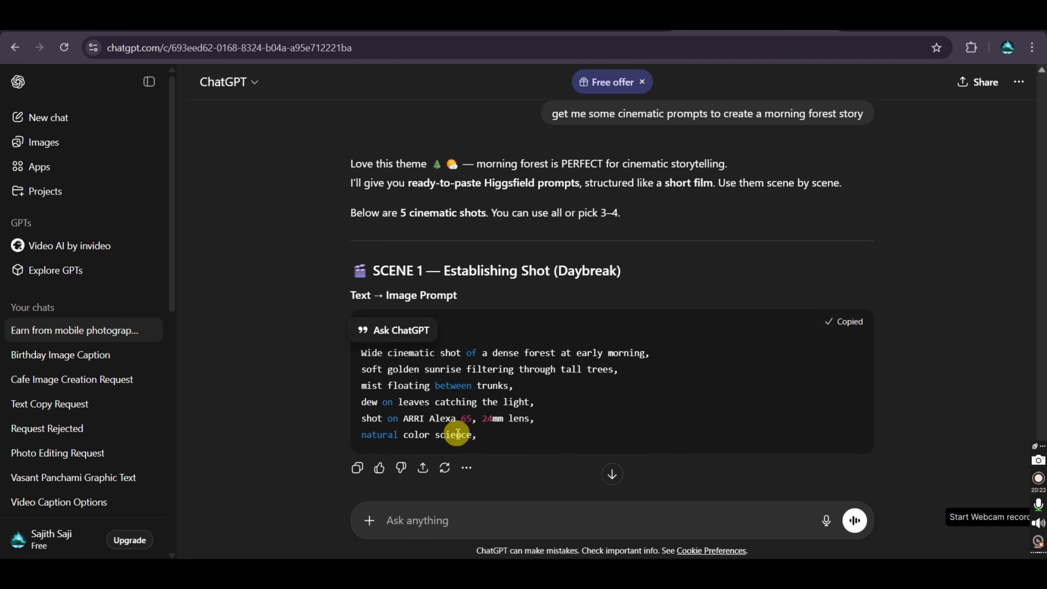
left_click_drag(434, 418, 392, 354)
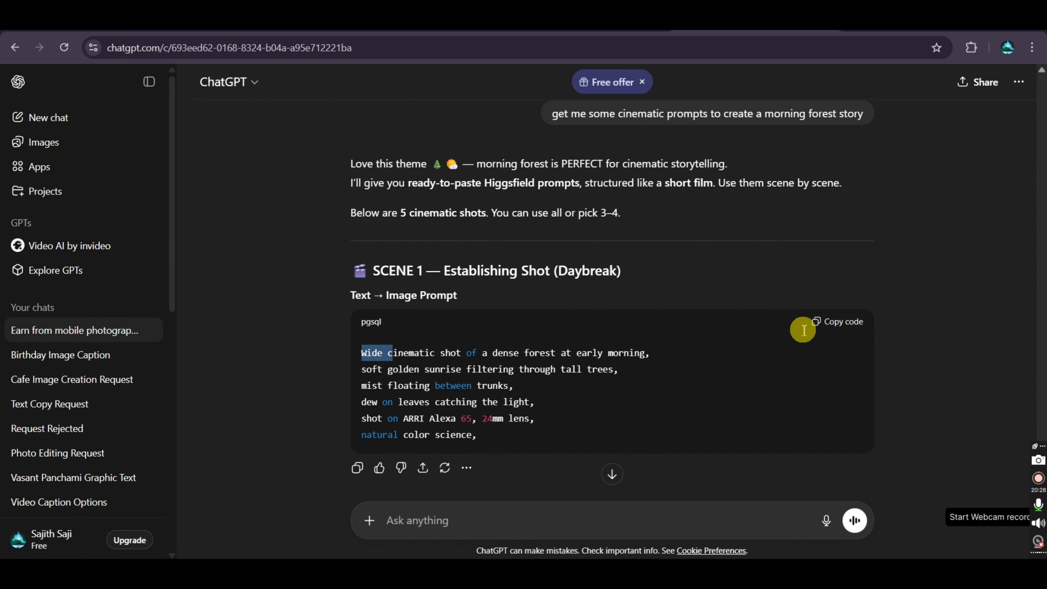
left_click_drag(804, 330, 825, 326)
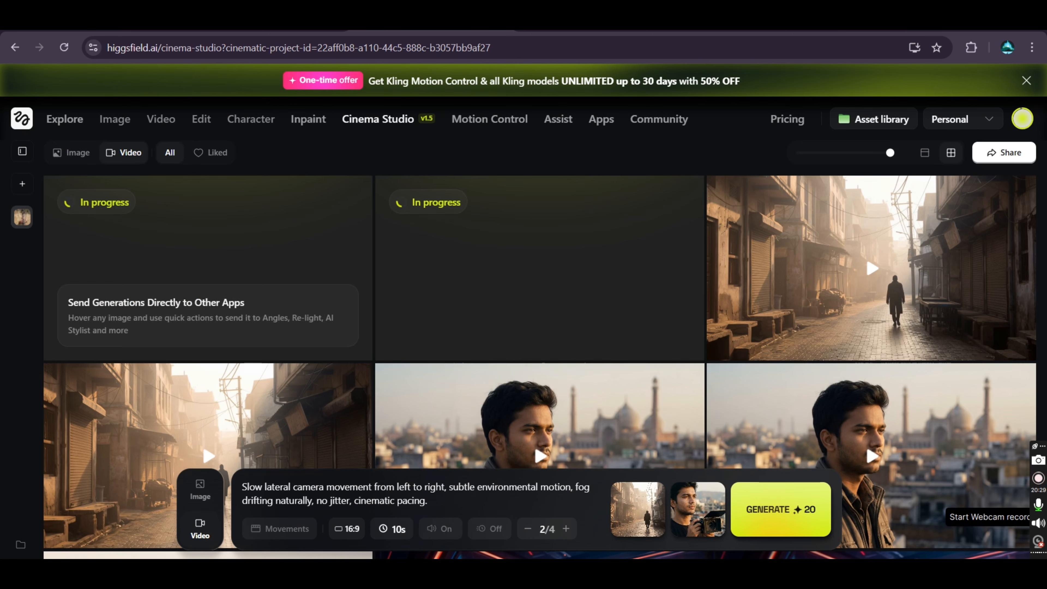
Step: Return to Cinema Studio's image mode and replace the prompt text with the copied dense forest prompt
left_click(440, 39)
left_click(259, 507)
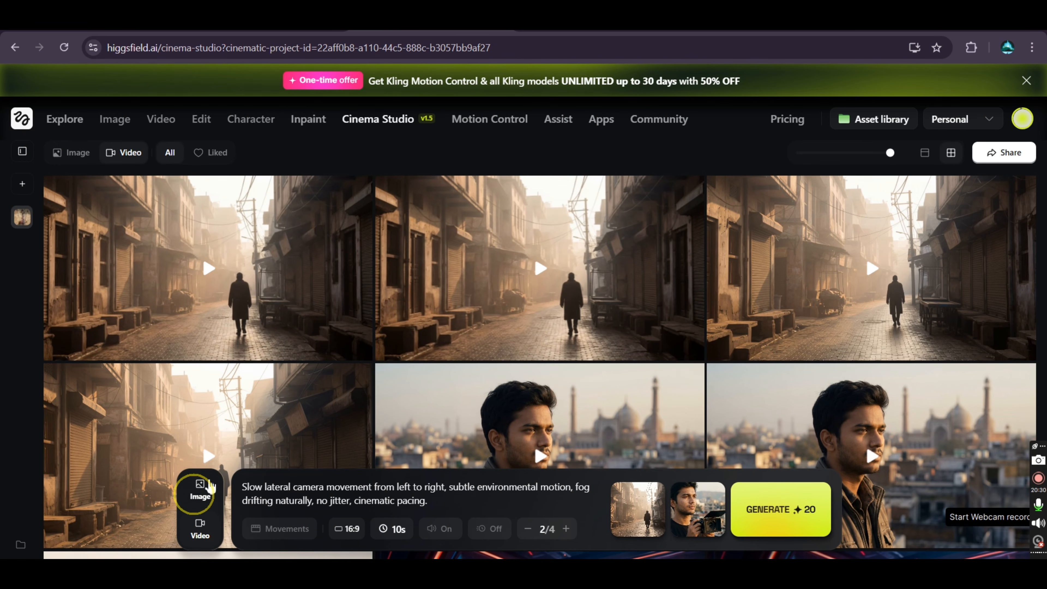
left_click(199, 490)
left_click_drag(456, 512, 274, 464)
key("BackSpace")
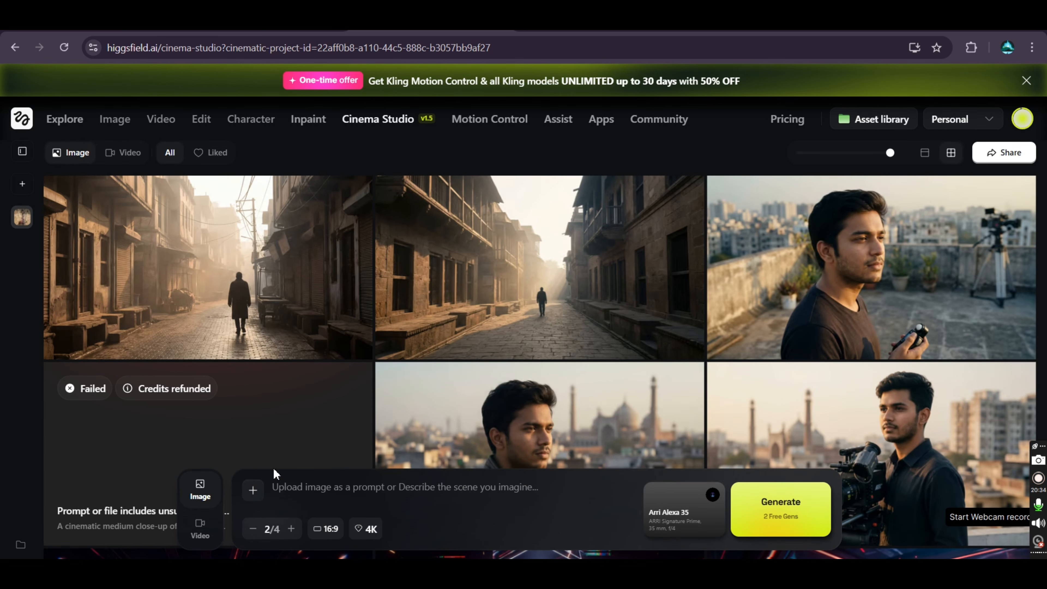
left_click(275, 473)
key("ctrl+v")
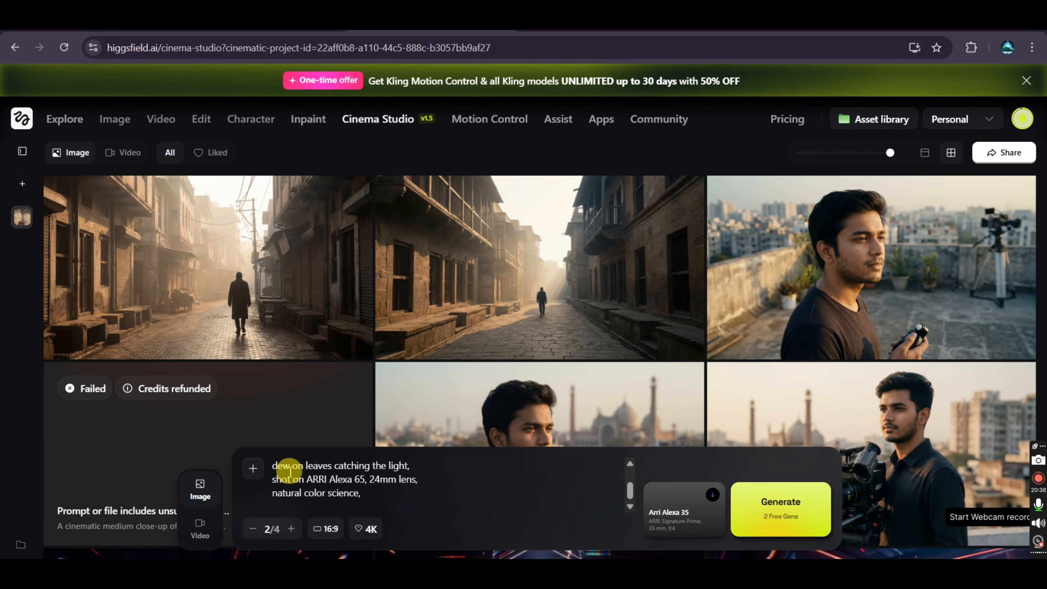
key("BackSpace")
left_click(382, 476)
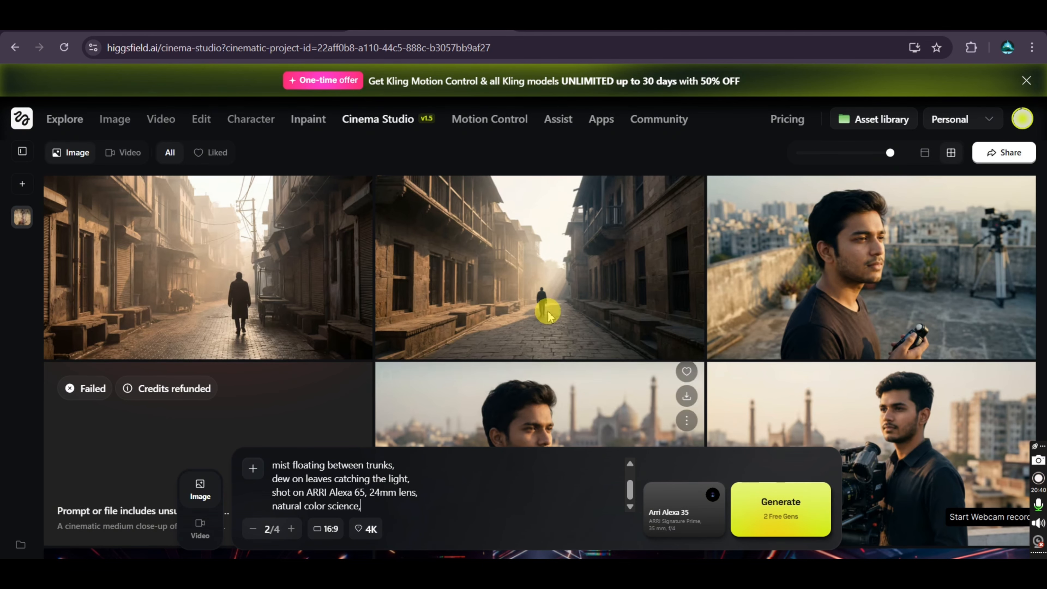
Step: Check the forest prompt against ChatGPT's answer and start generating two 16:9 images at 4K in Cinema Studio
left_click(753, 18)
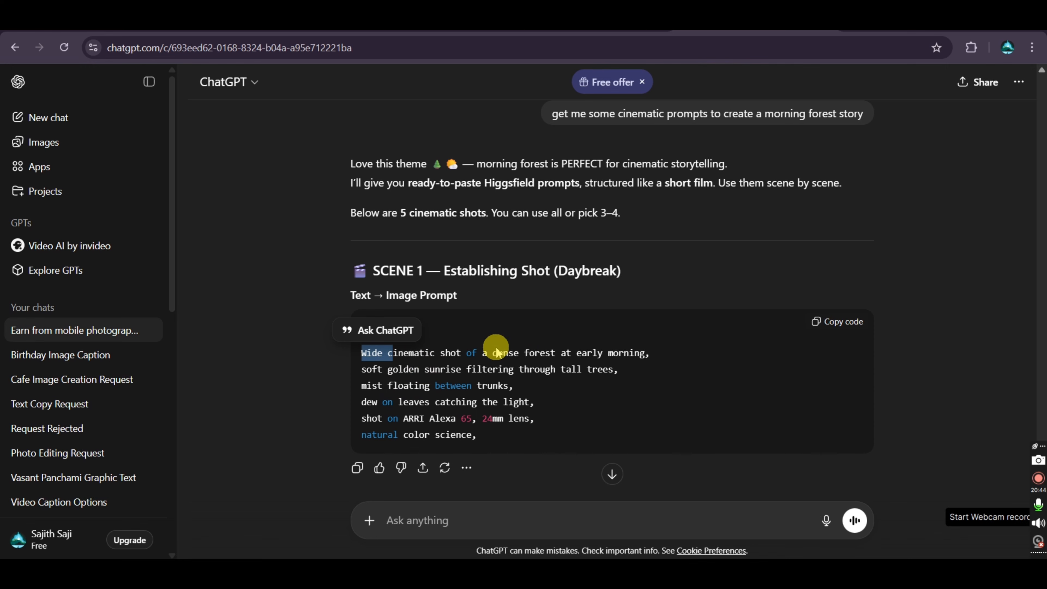
scroll(515, 83, "down", 2)
left_click(473, 18)
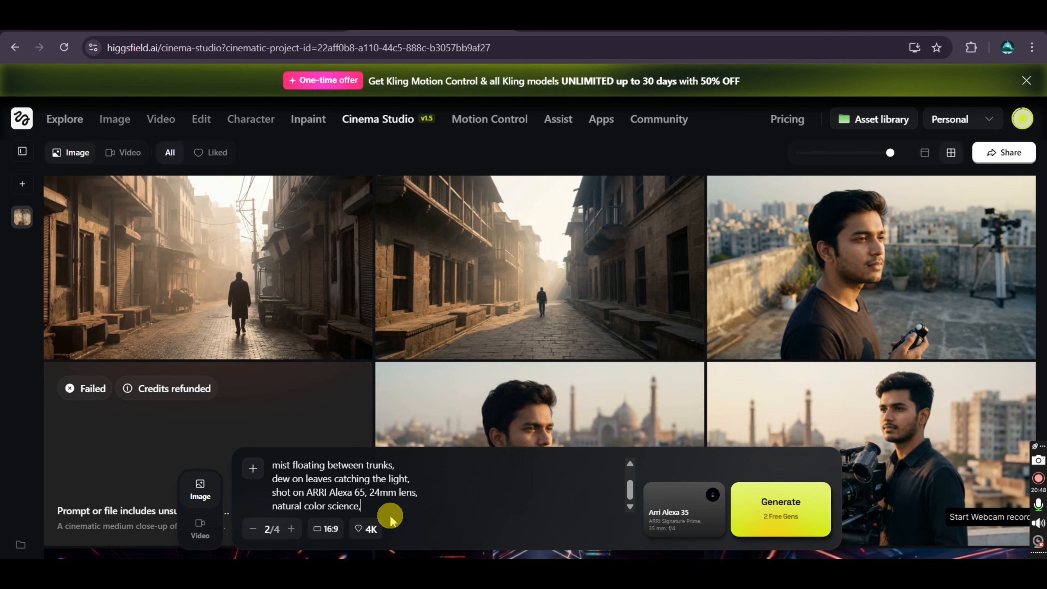
scroll(382, 489, "up", 2)
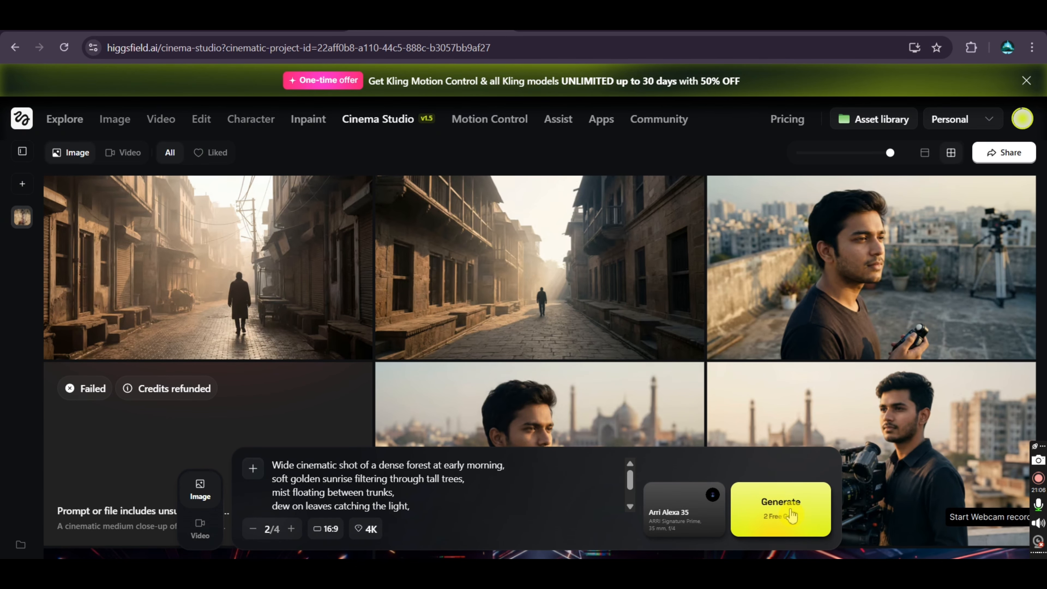
left_click(759, 508)
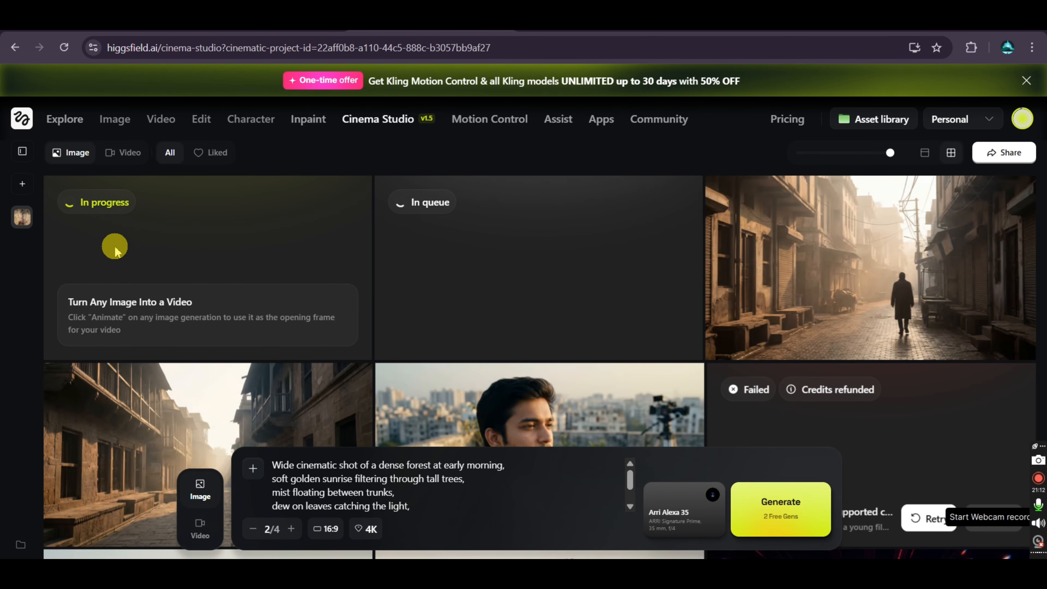
Step: Open the video results and play the newly generated street videos that use the filmmaker end frame
left_click(200, 529)
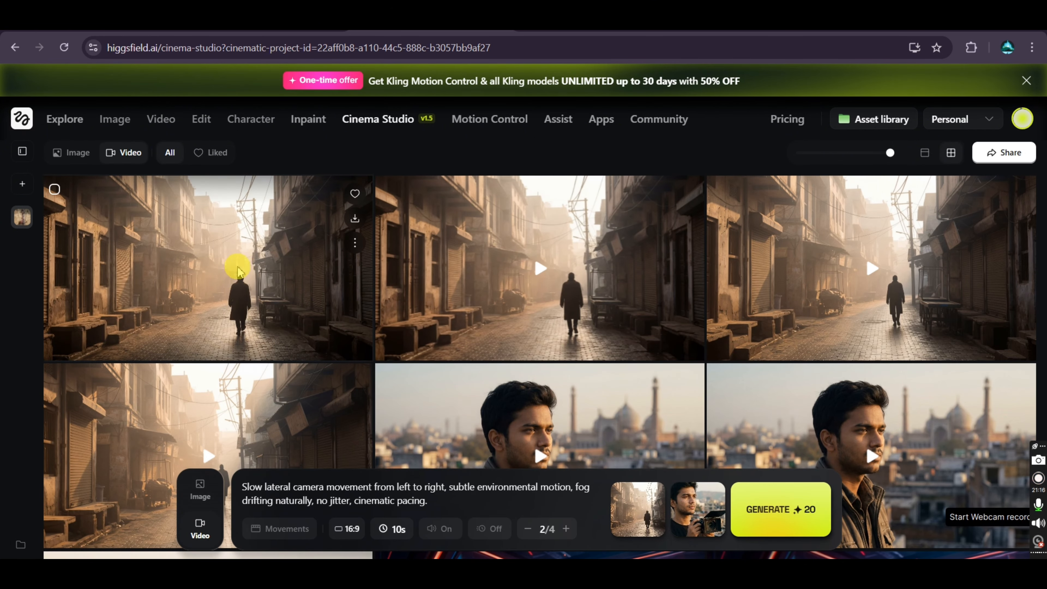
left_click(532, 265)
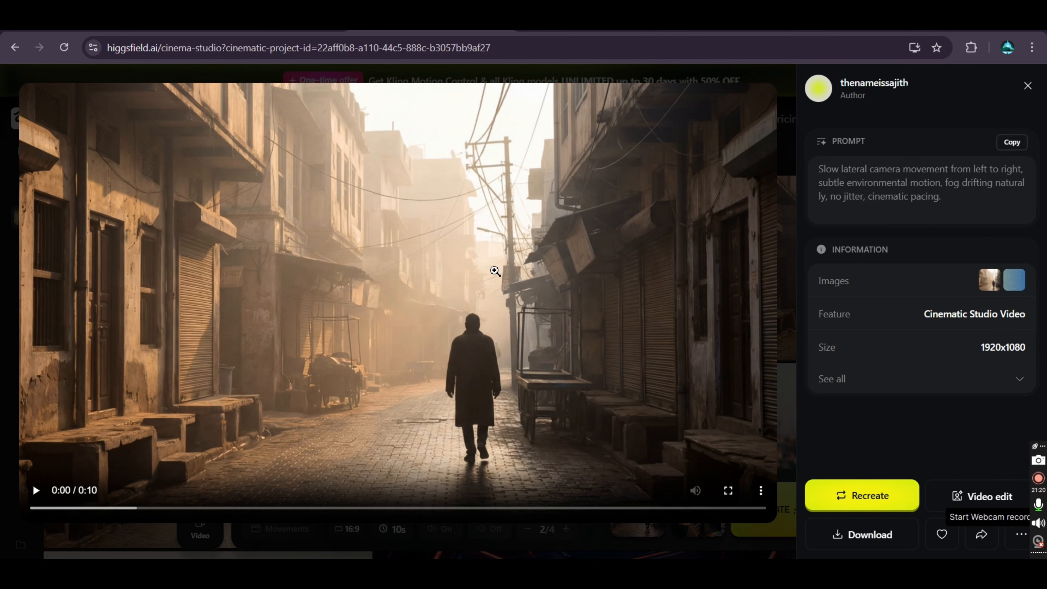
left_click(133, 407)
left_click(422, 298)
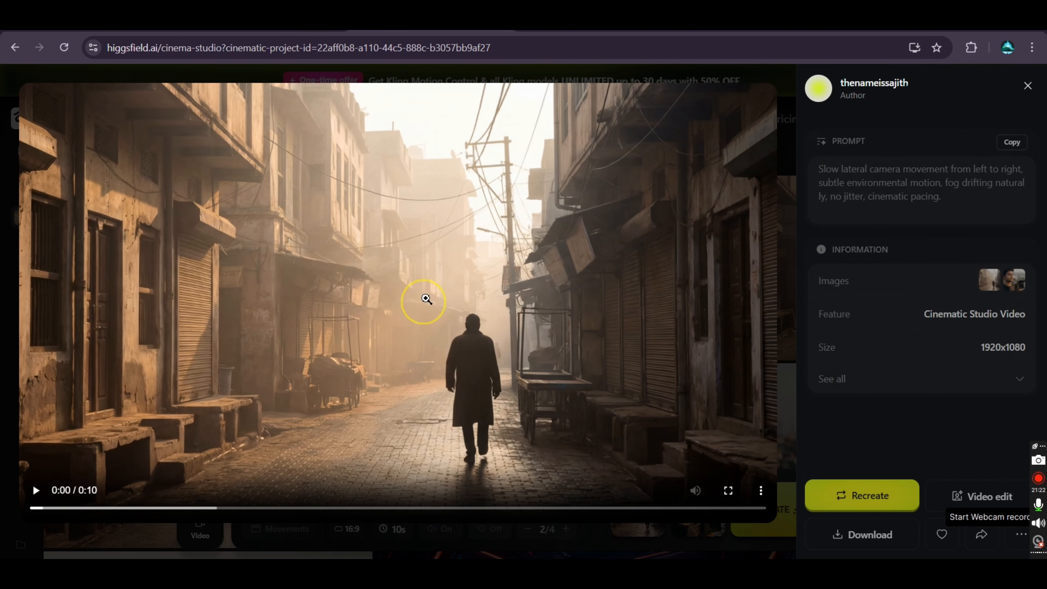
left_click(431, 296)
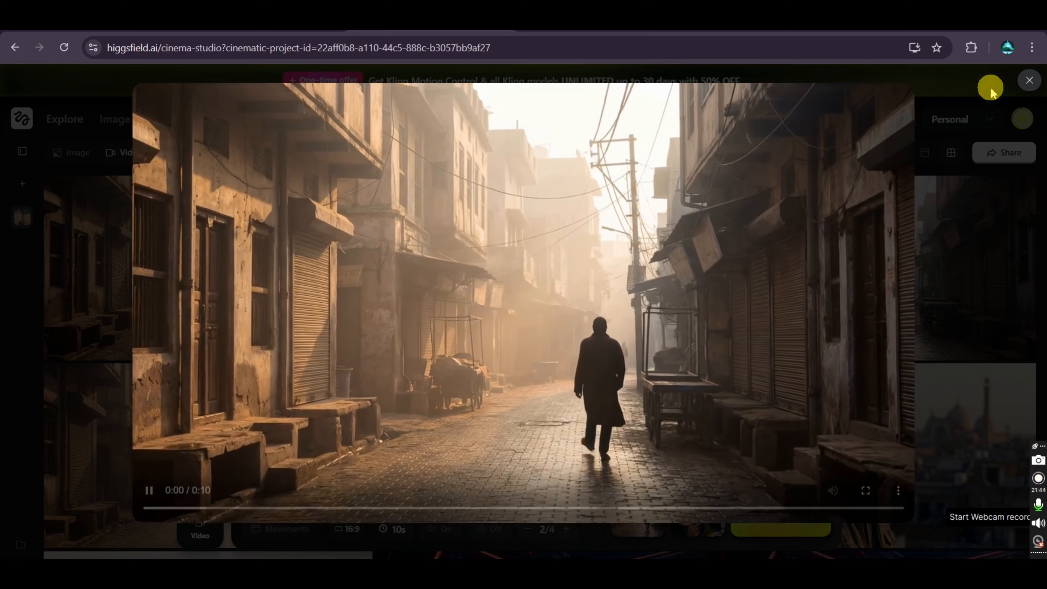
left_click(1029, 80)
left_click(1026, 84)
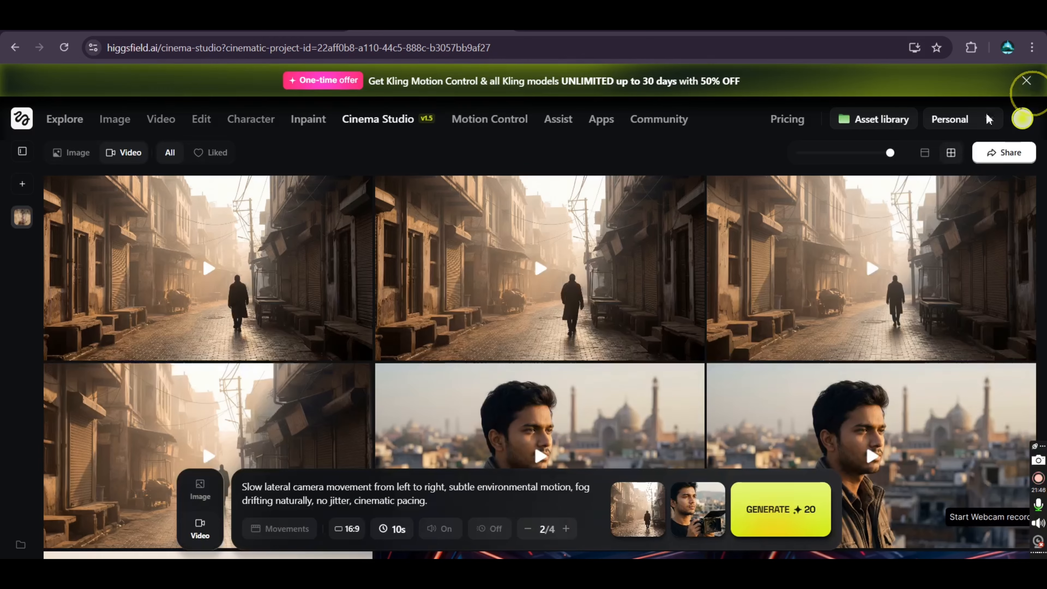
Step: View the earlier lateral-movement street video enlarged, close it, and check the forest generations among the image results
left_click(168, 330)
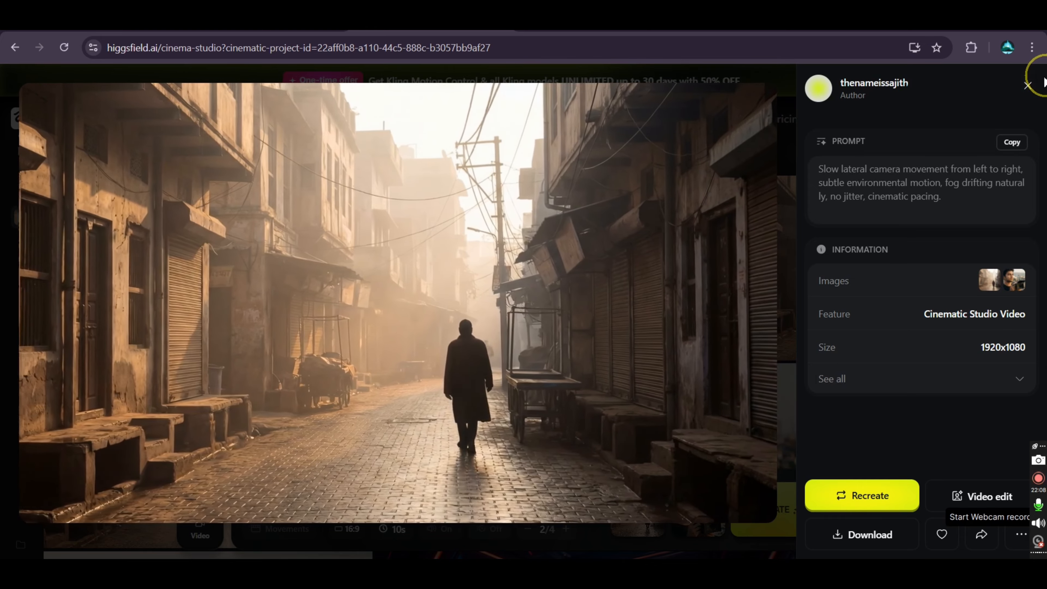
left_click(1028, 85)
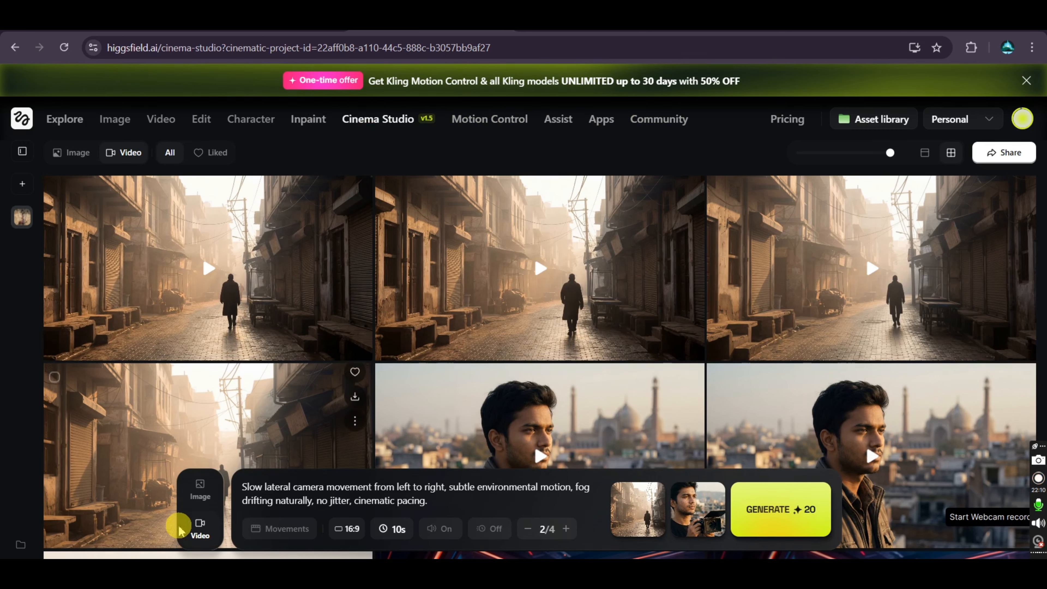
left_click(200, 487)
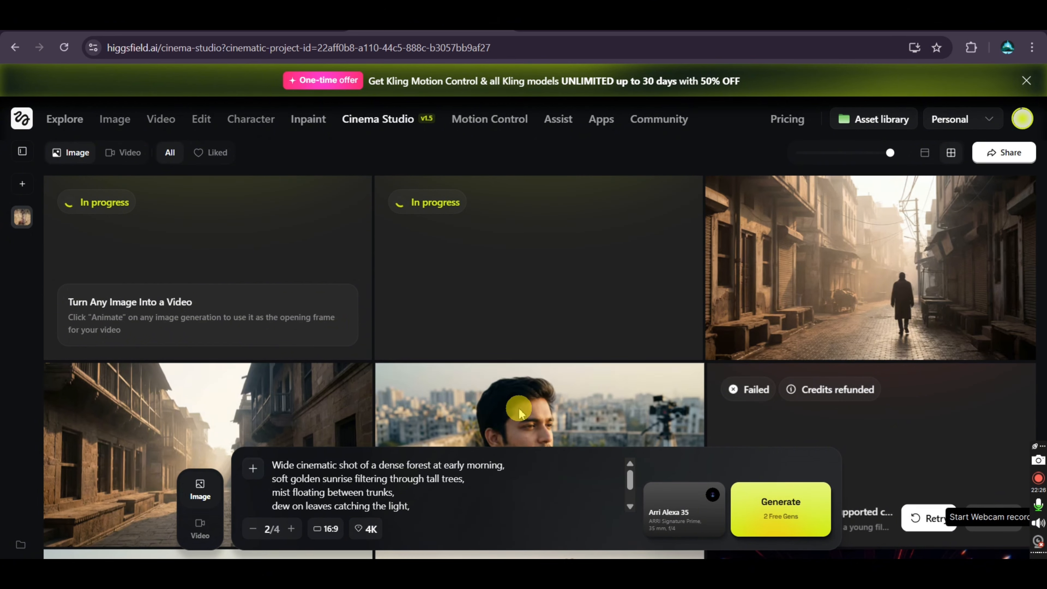
scroll(577, 319, "down", 3)
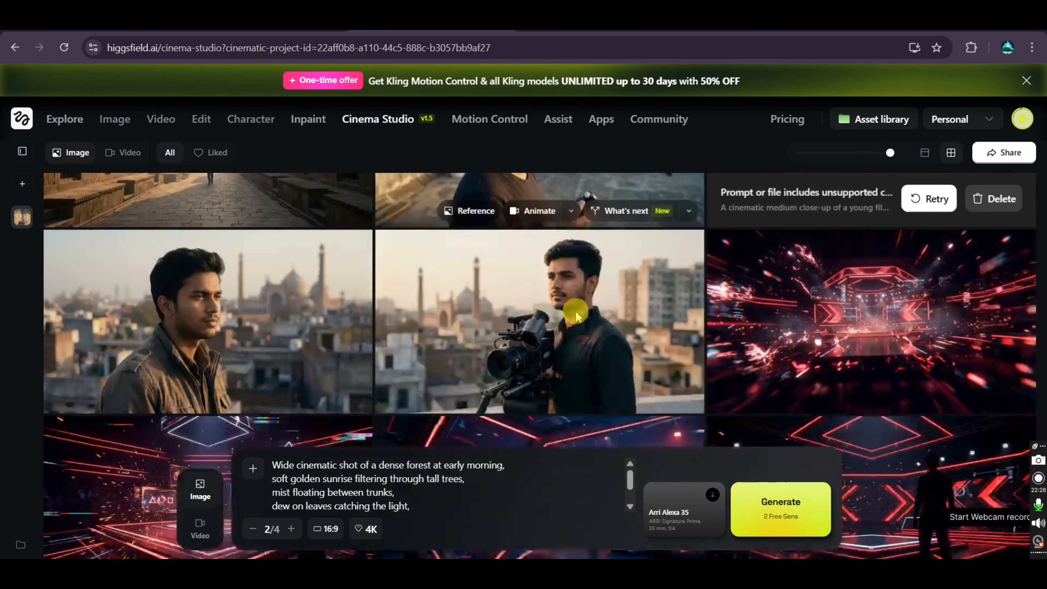
scroll(575, 314, "up", 3)
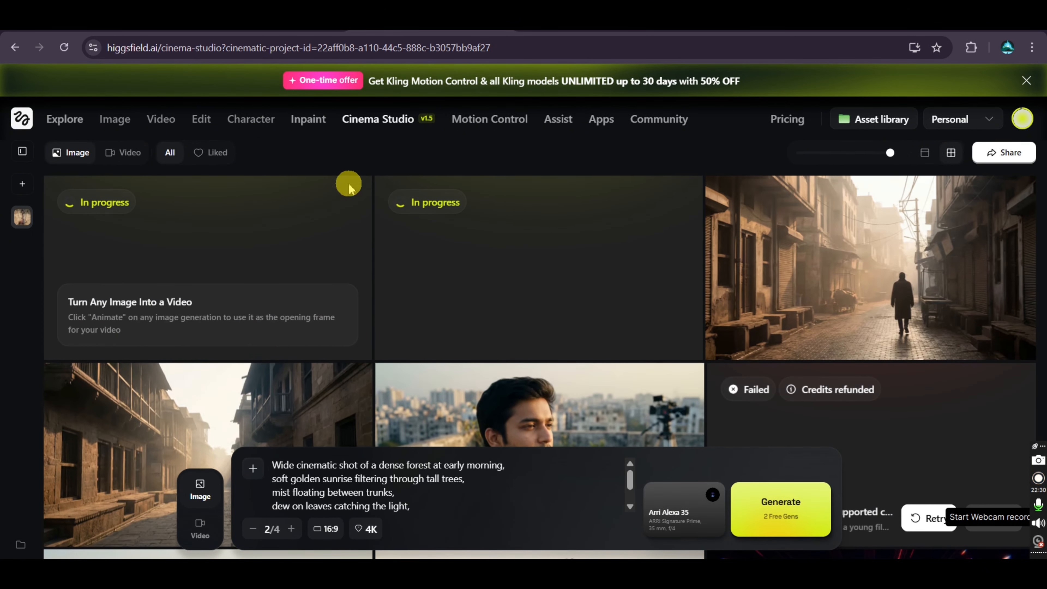
Step: Play the first street video in the video results and recheck the forest generations in the image results
left_click(203, 532)
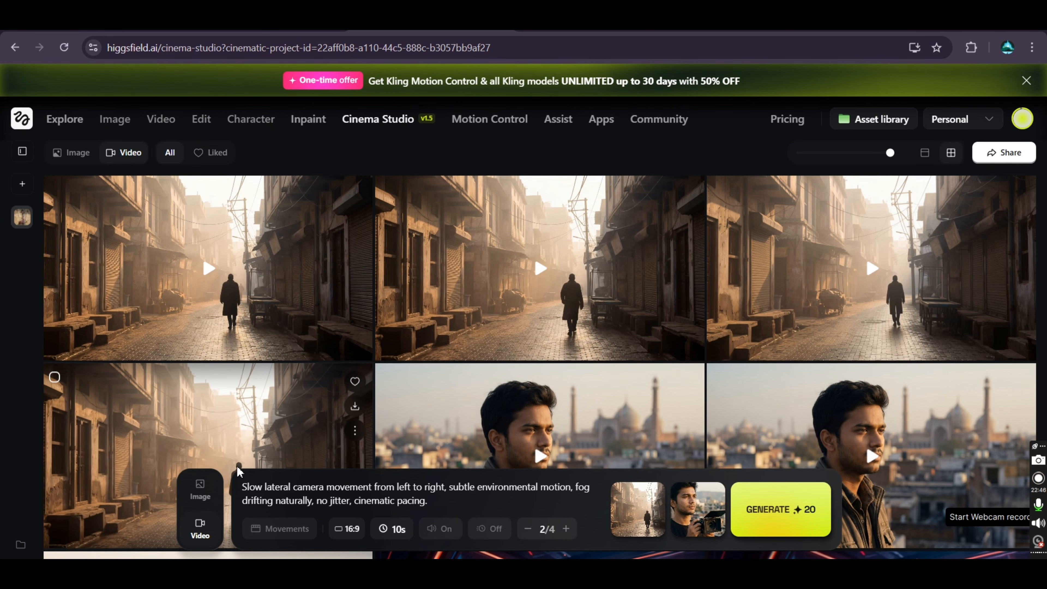
mouse_move(334, 305)
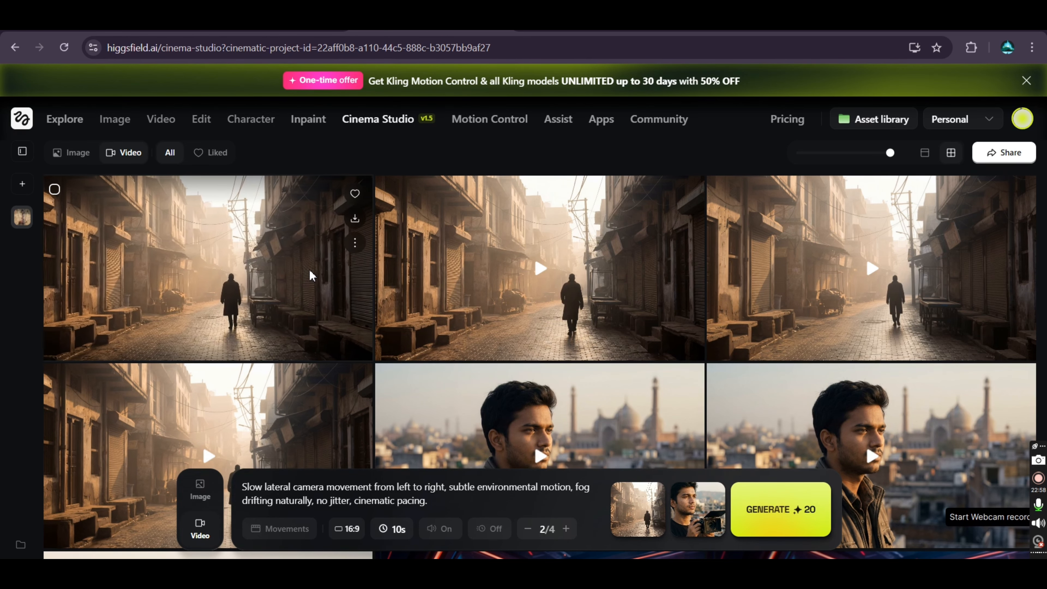
left_click(310, 271)
left_click(310, 234)
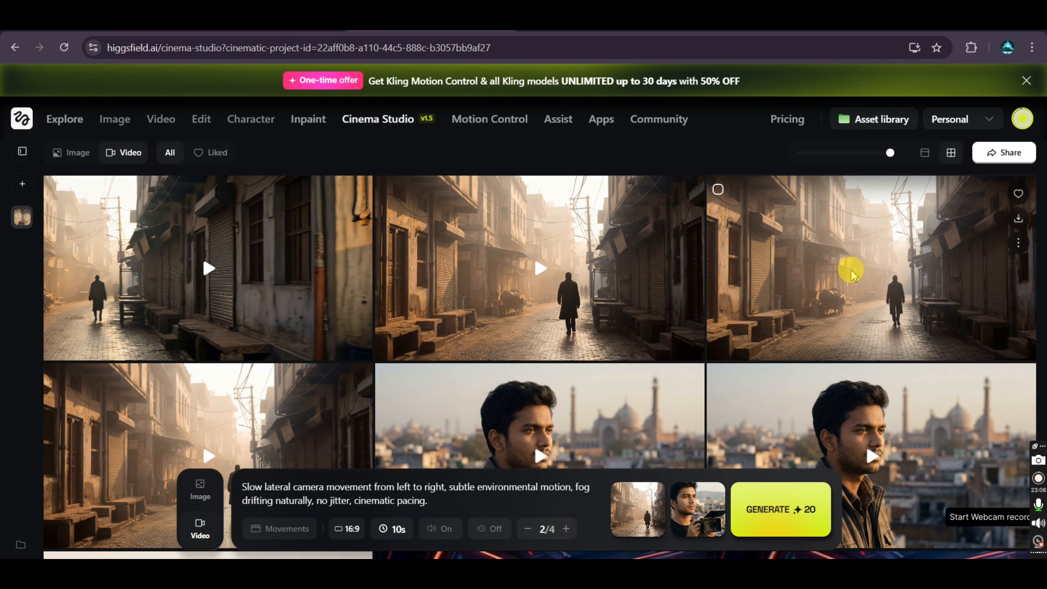
left_click(201, 491)
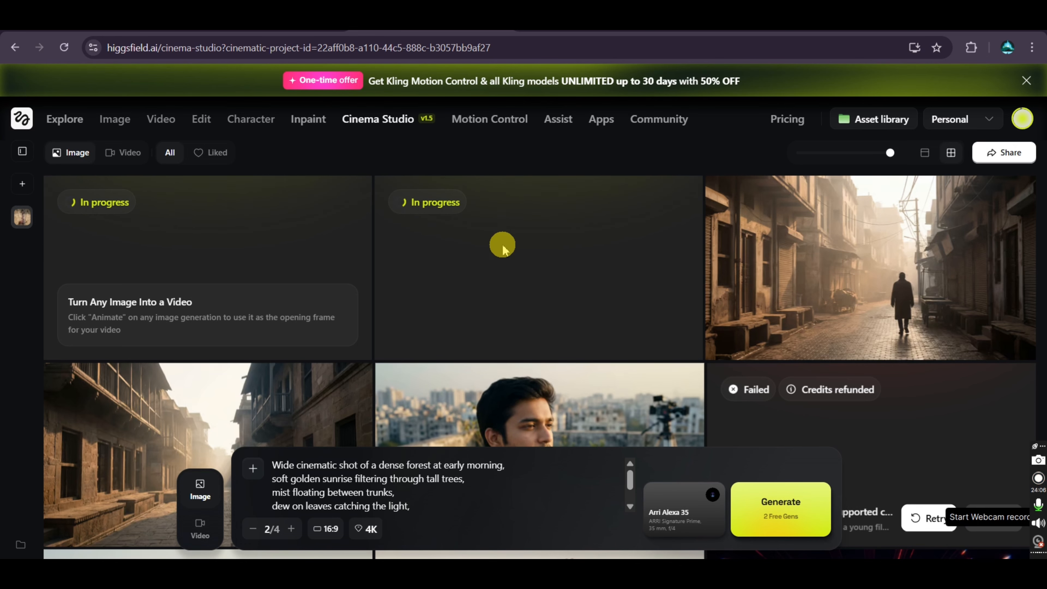
scroll(501, 244, "down", 3)
scroll(501, 244, "up", 3)
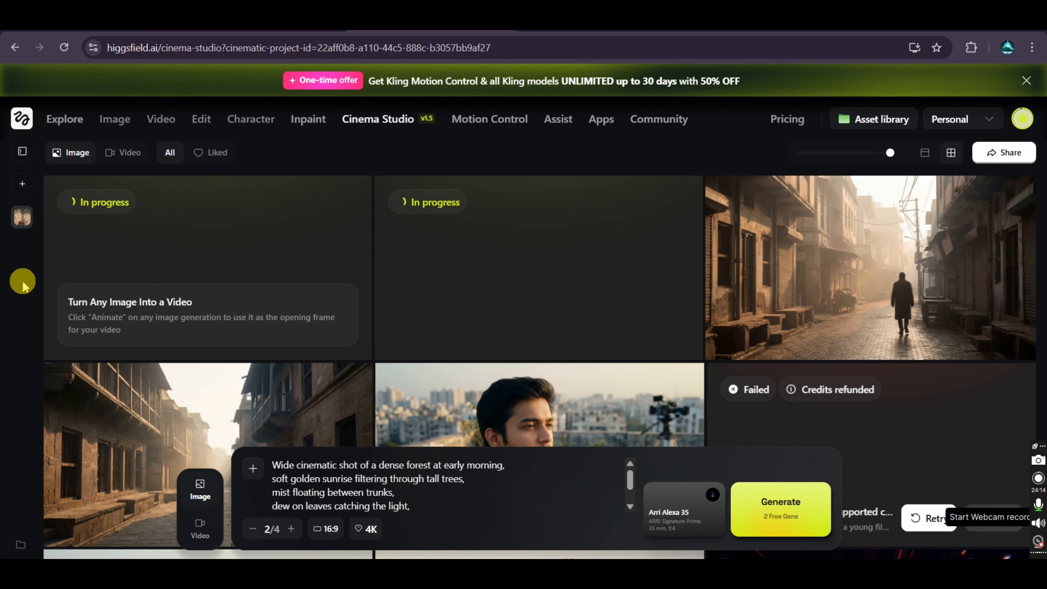
Step: Play the second street video in the video results, then view the first one enlarged and close it
left_click(215, 524)
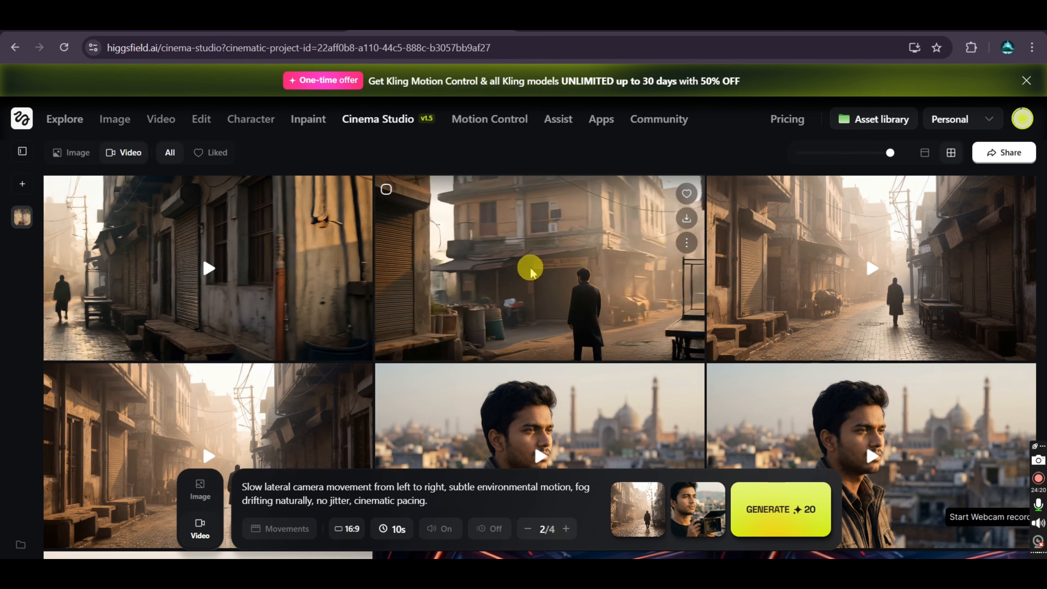
left_click(488, 267)
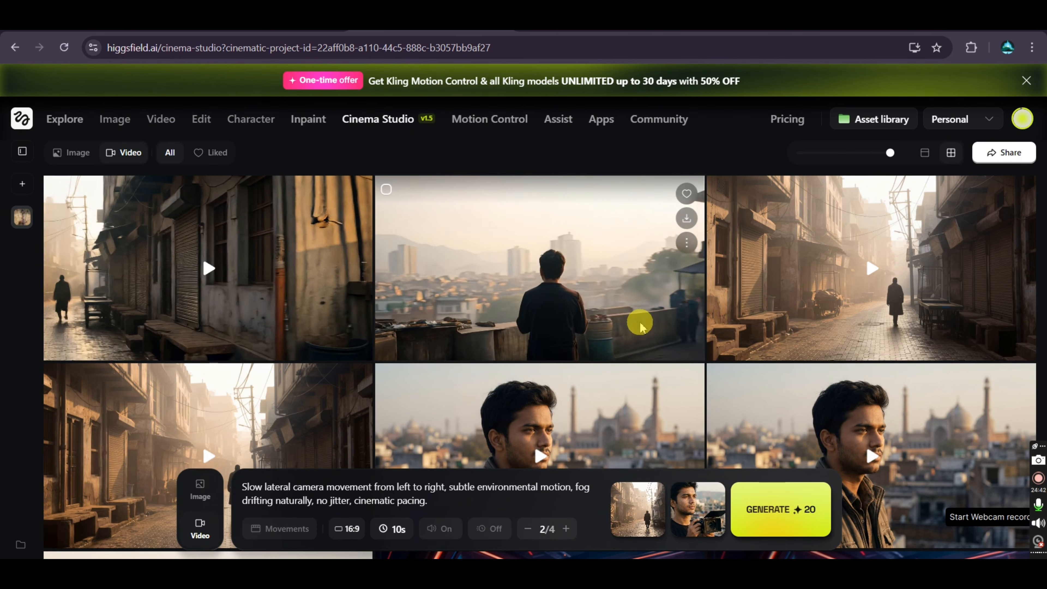
left_click(282, 299)
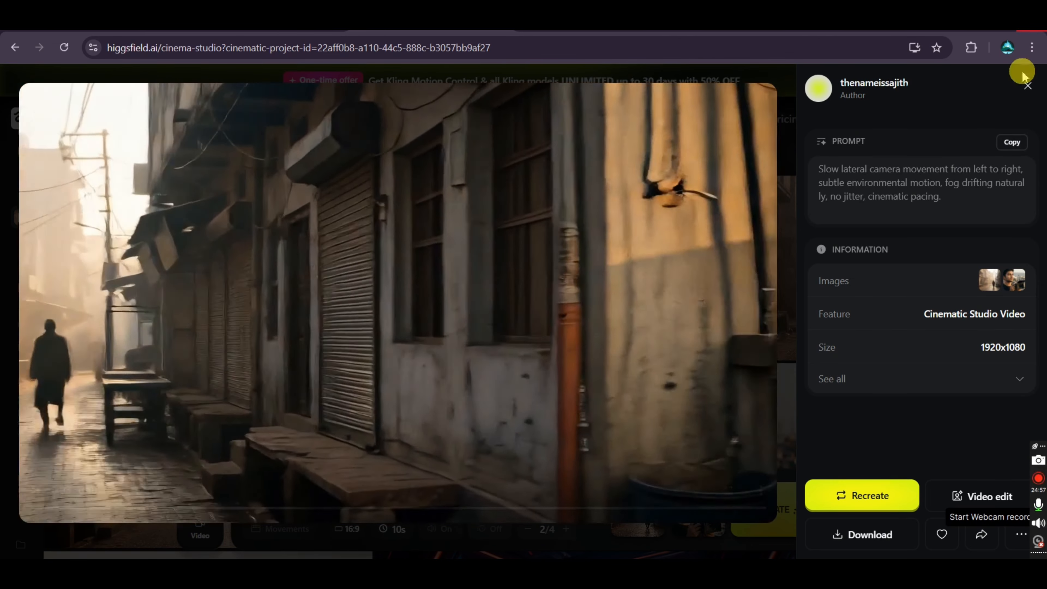
left_click(1027, 86)
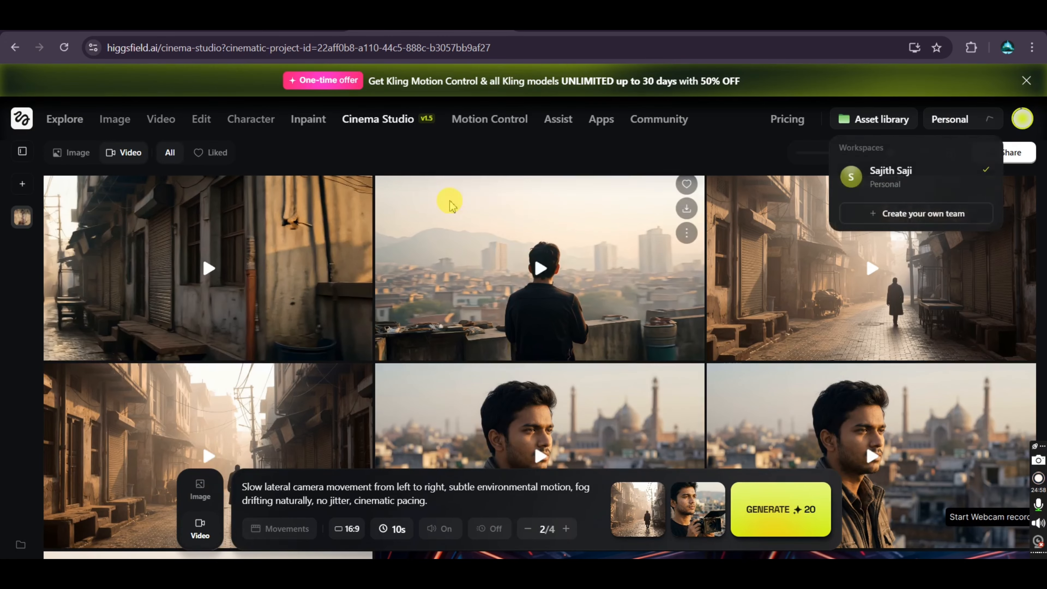
Step: Browse the image results from the forest generations down to the older bicycle and mountain hiker images
left_click(196, 499)
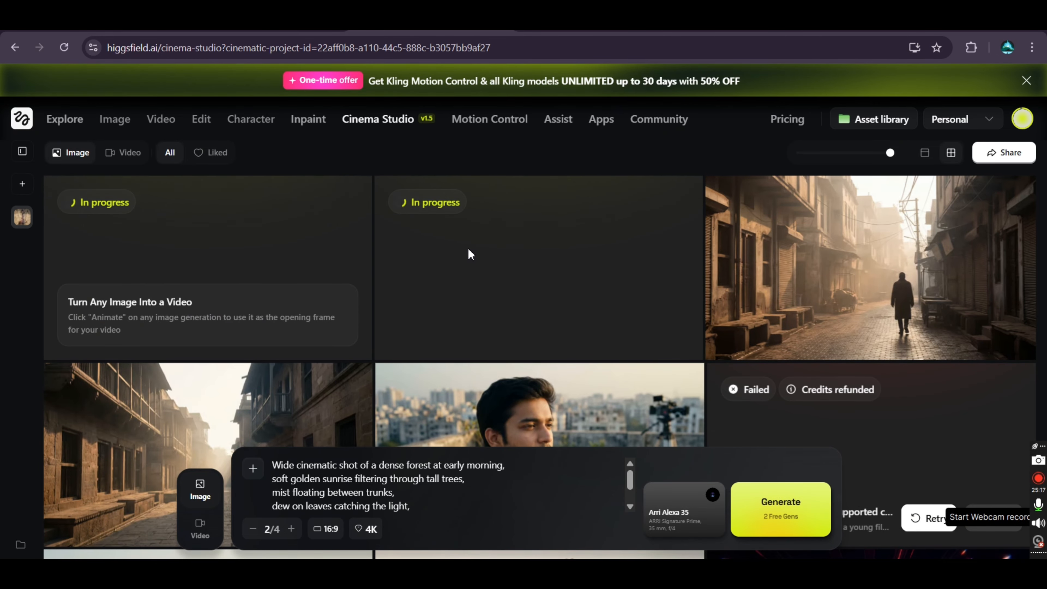
scroll(778, 273, "down", 5)
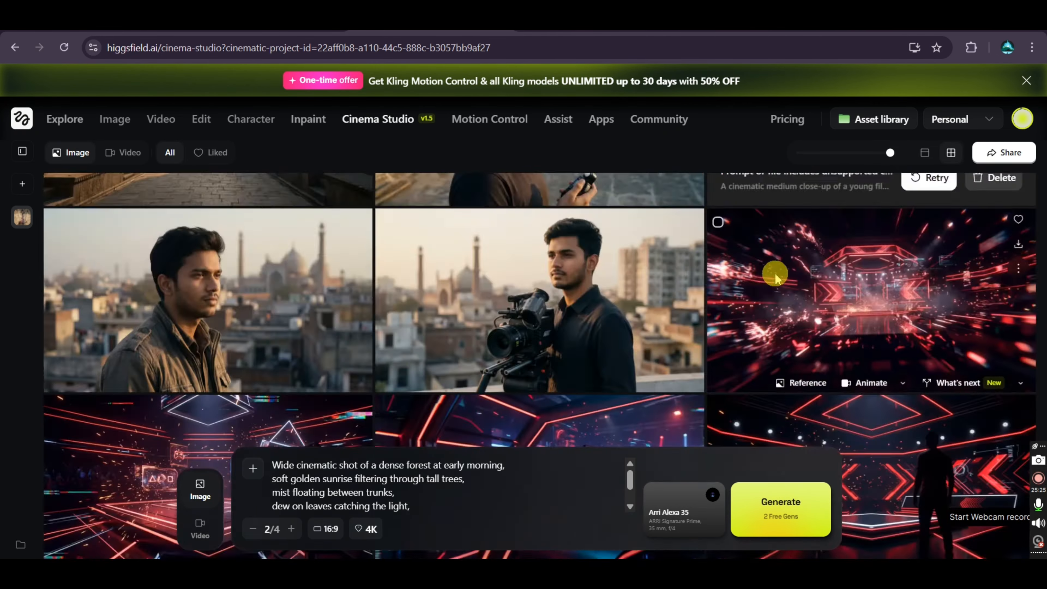
scroll(777, 273, "down", 10)
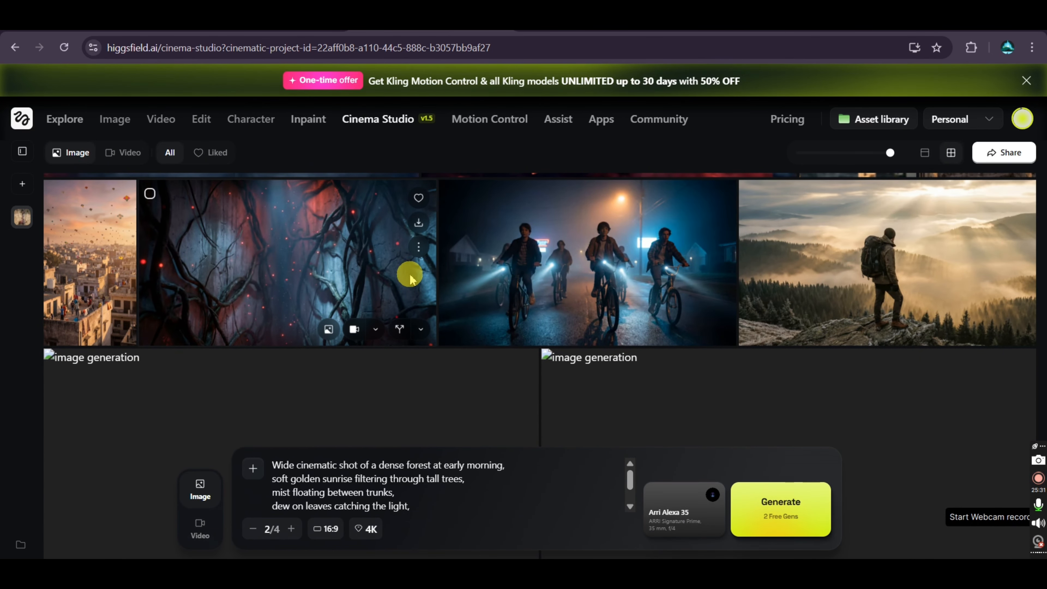
scroll(584, 258, "up", 10)
scroll(583, 262, "up", 5)
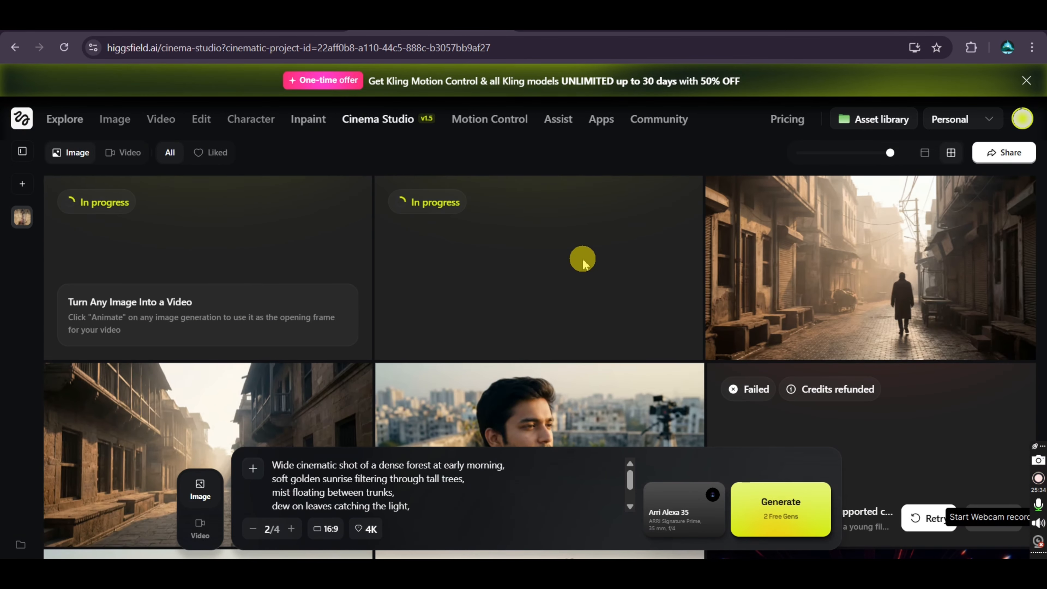
Step: Go back through the video results and replay the second street video of the man walking away
left_click(339, 406)
scroll(476, 361, "down", 5)
scroll(477, 365, "up", 7)
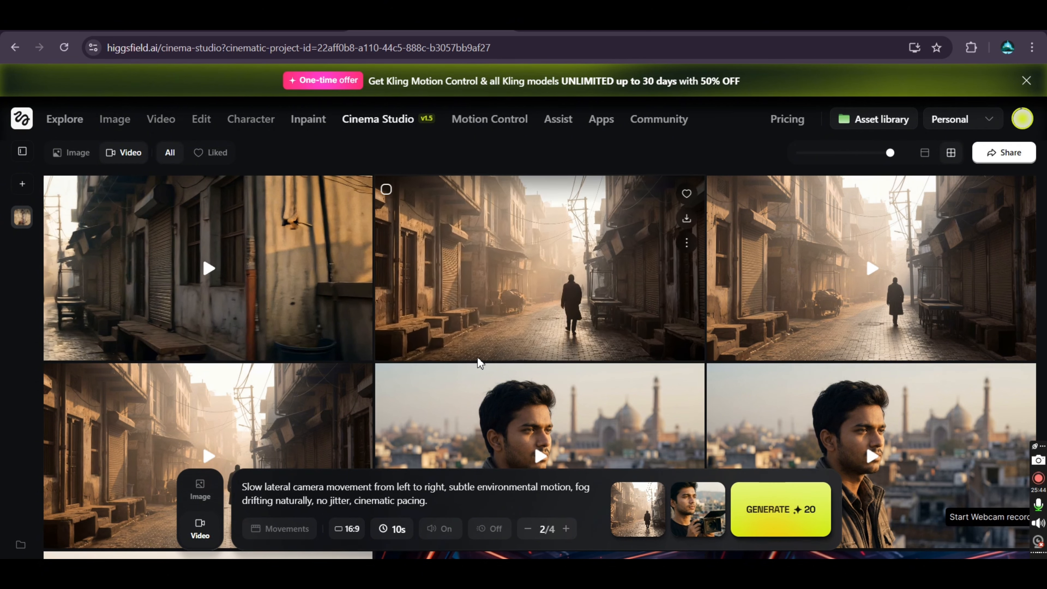
left_click_drag(480, 356, 456, 320)
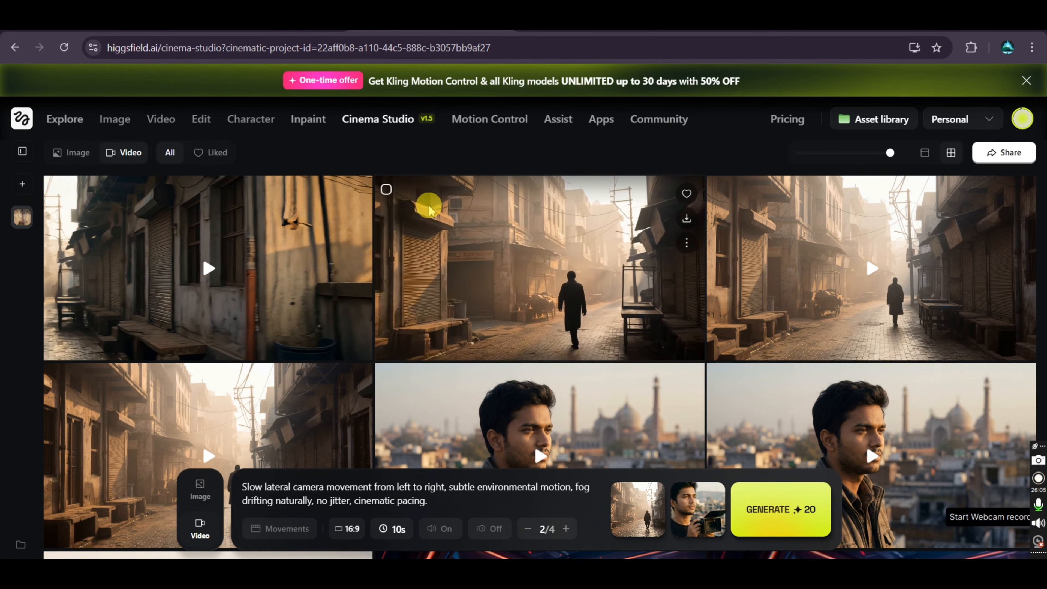
Step: Open the newly generated dense forest image, inspect it at full size, and close it
left_click(198, 490)
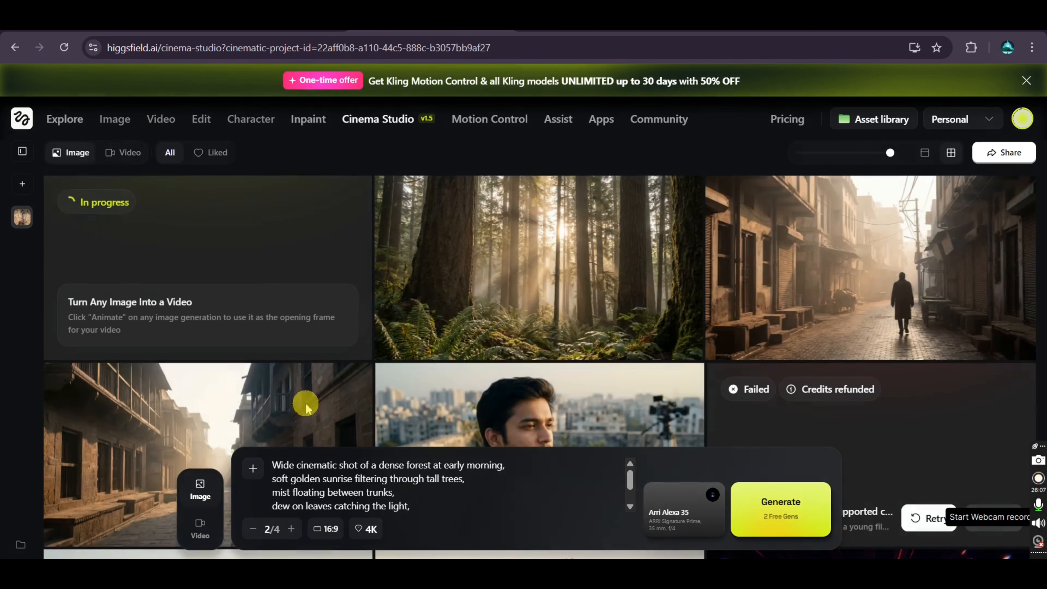
left_click(509, 280)
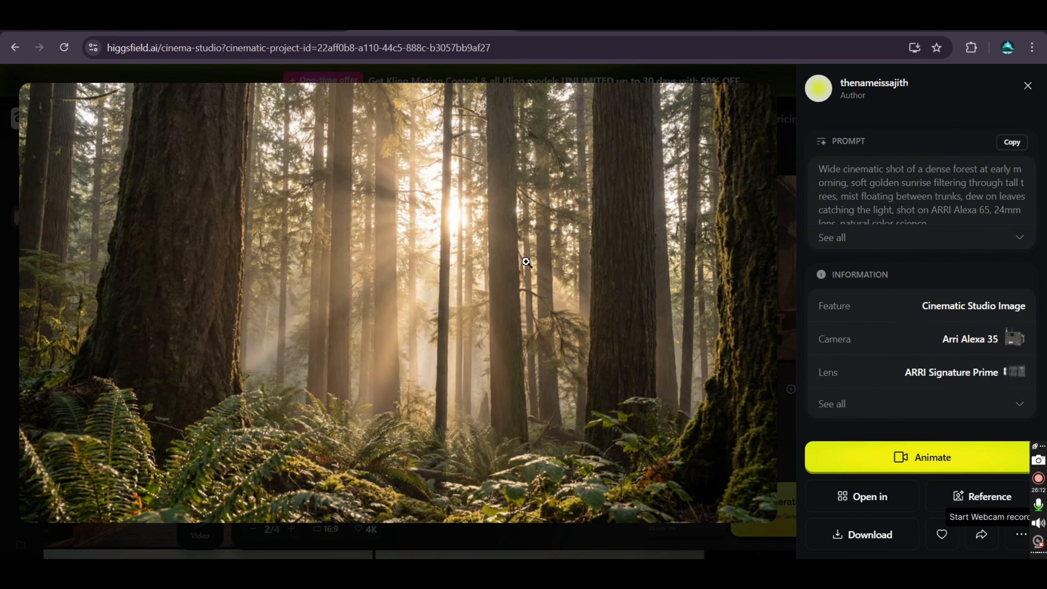
left_click(279, 419)
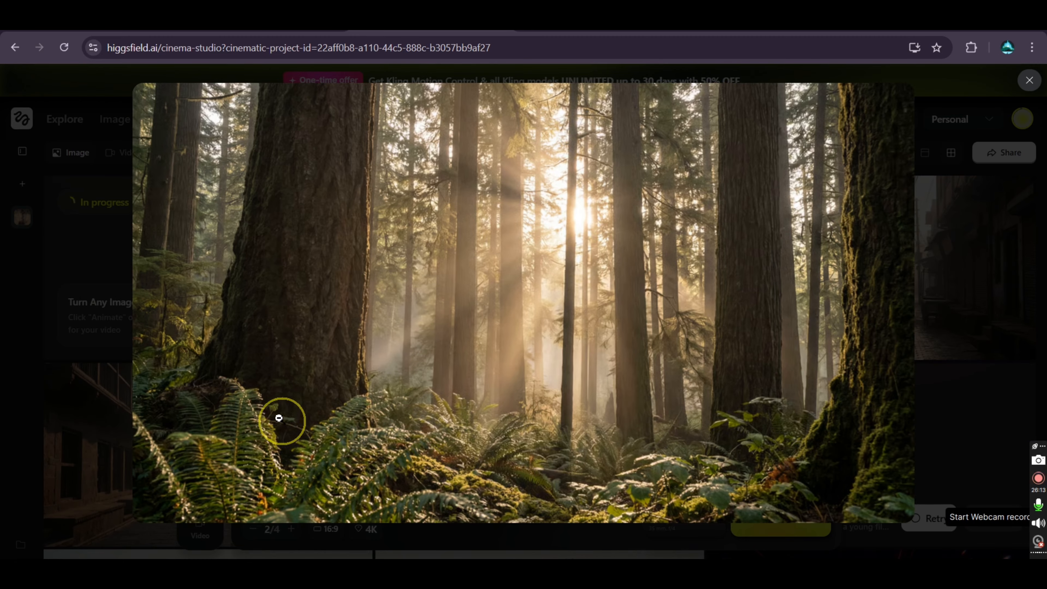
left_click(306, 396)
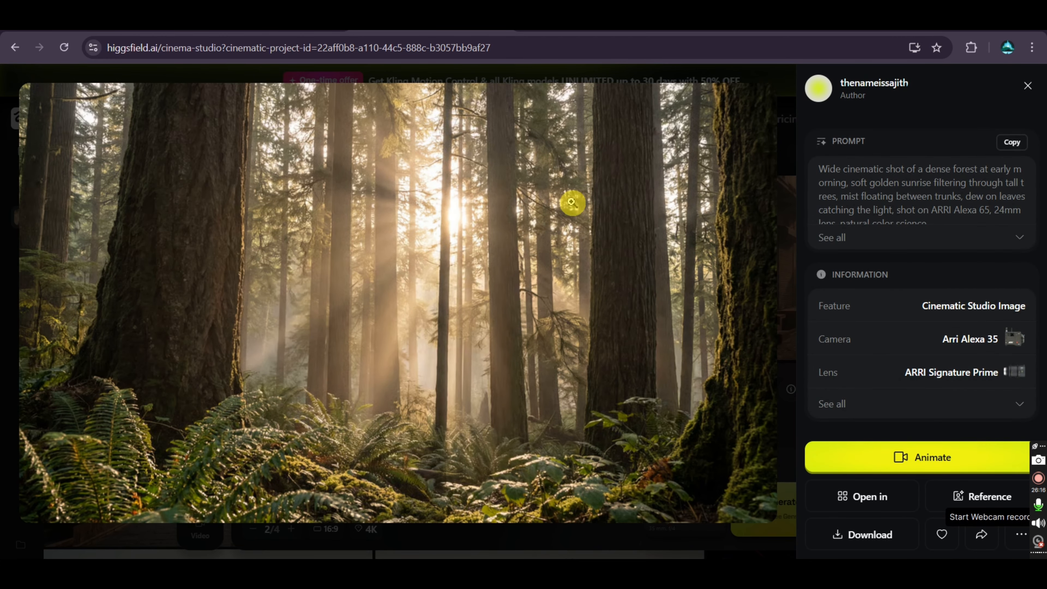
left_click(1029, 87)
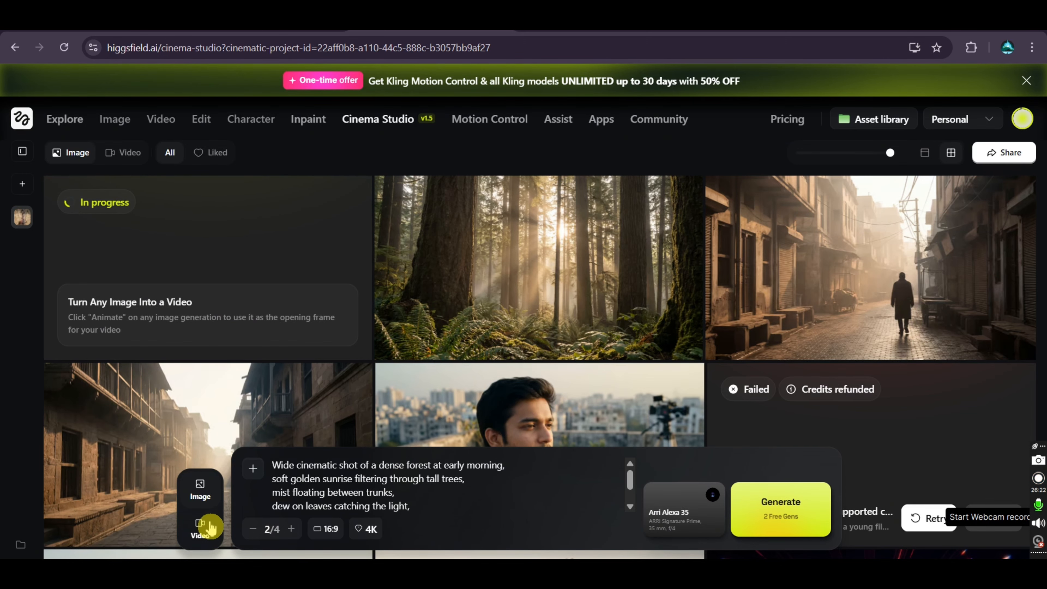
Step: Animate the dense forest image so that it becomes the start frame of a new video
left_click(523, 317)
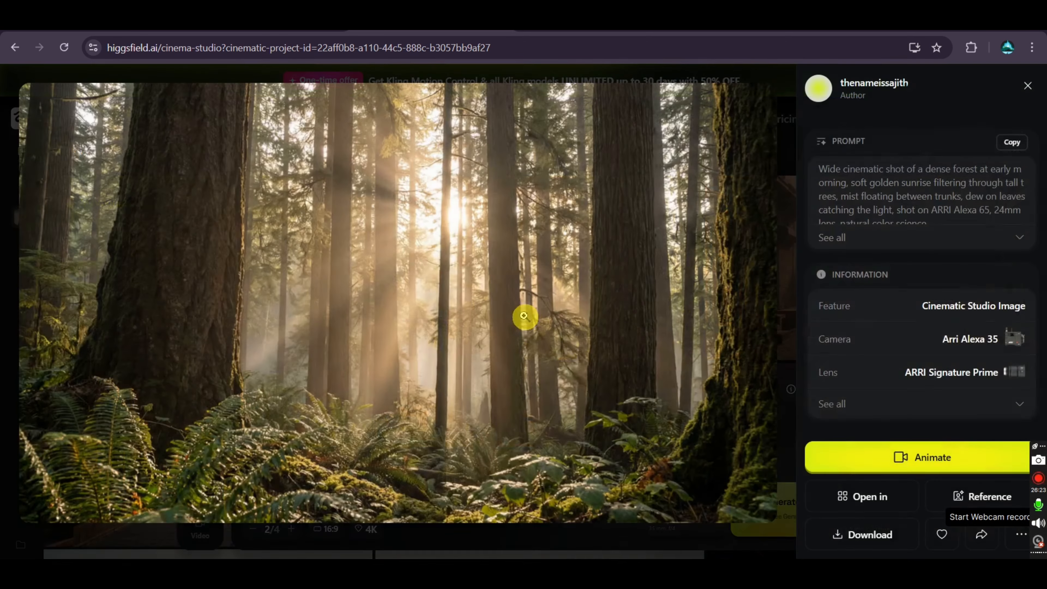
left_click(899, 454)
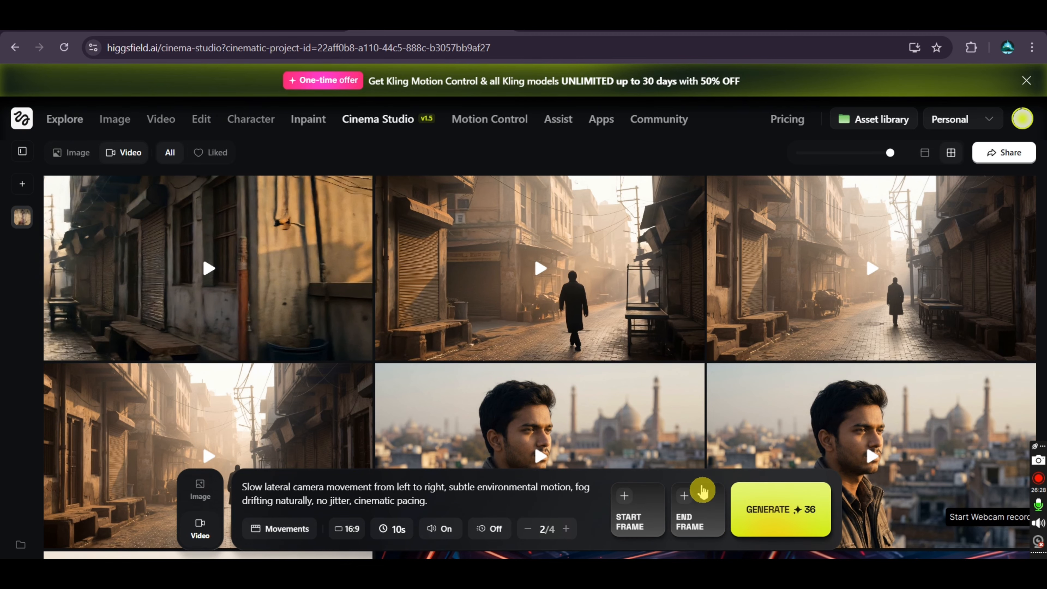
left_click(200, 491)
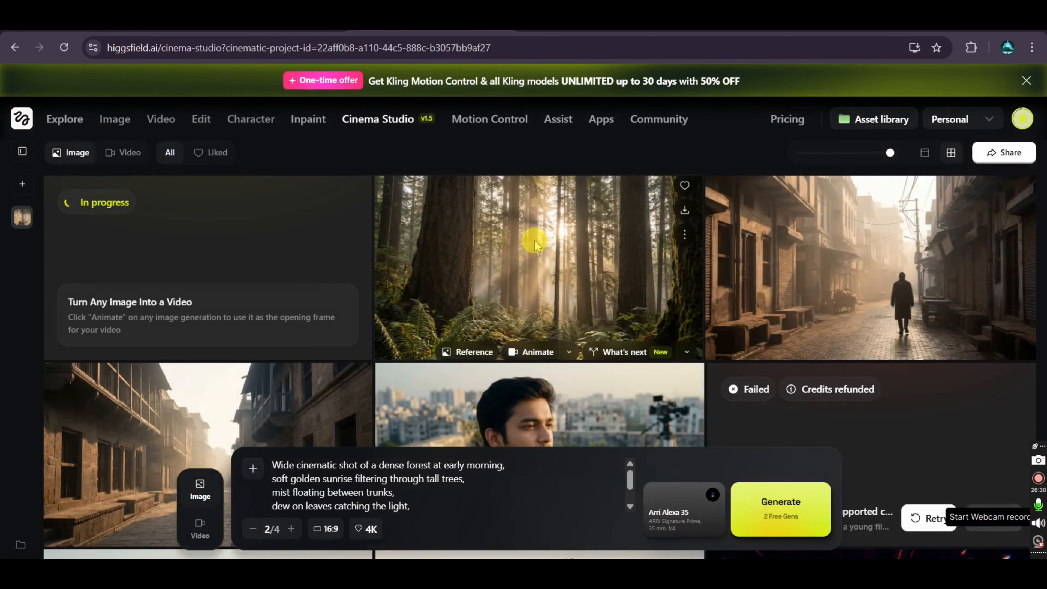
left_click(535, 236)
left_click(888, 455)
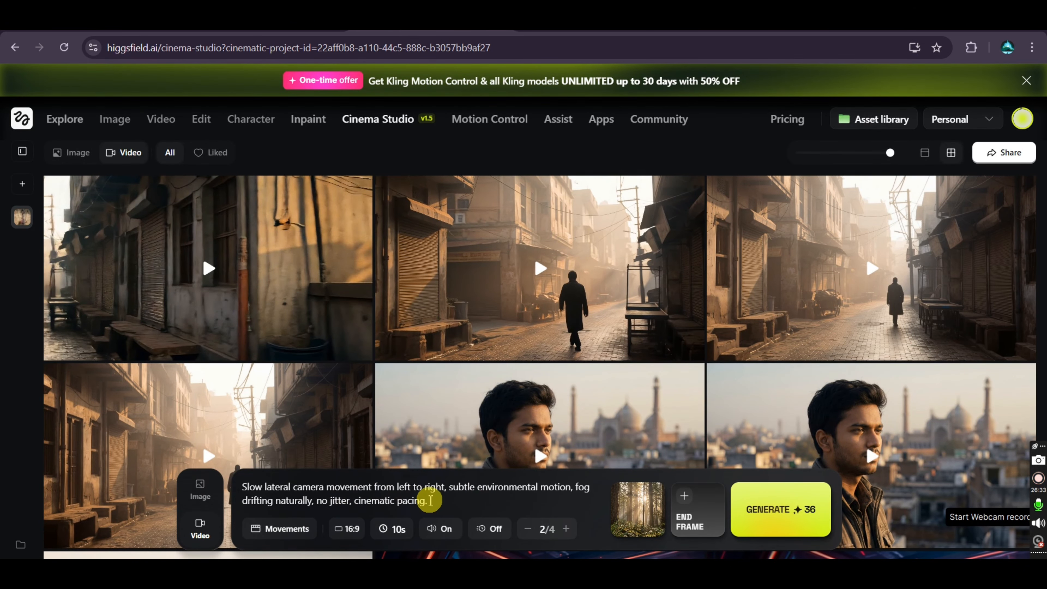
Step: Replace the video prompt with the copied dense forest prompt and start generating two 10-second 16:9 videos with audio on
triple_click(273, 499)
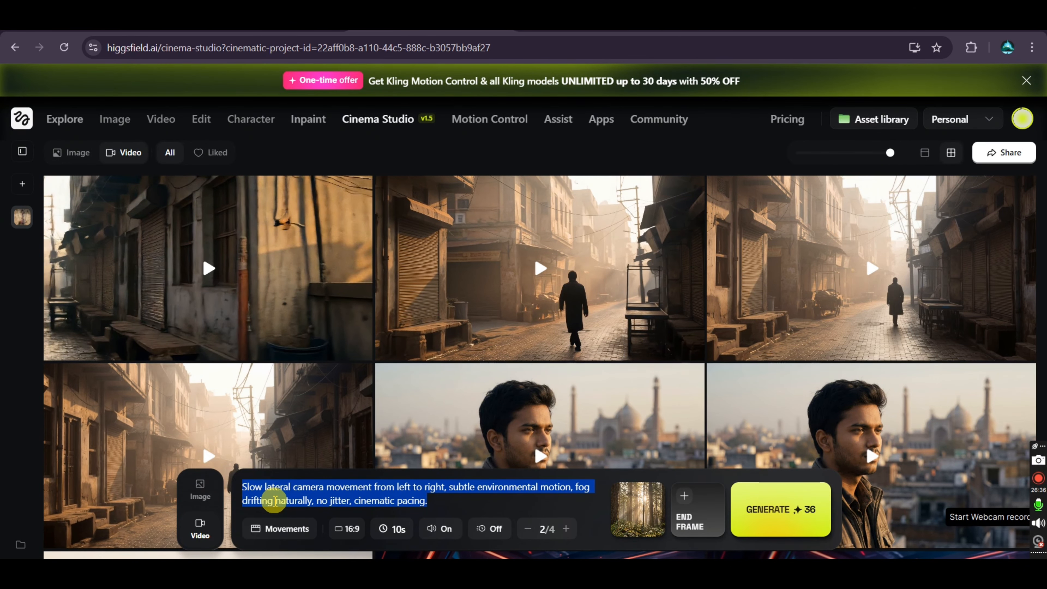
key("BackSpace")
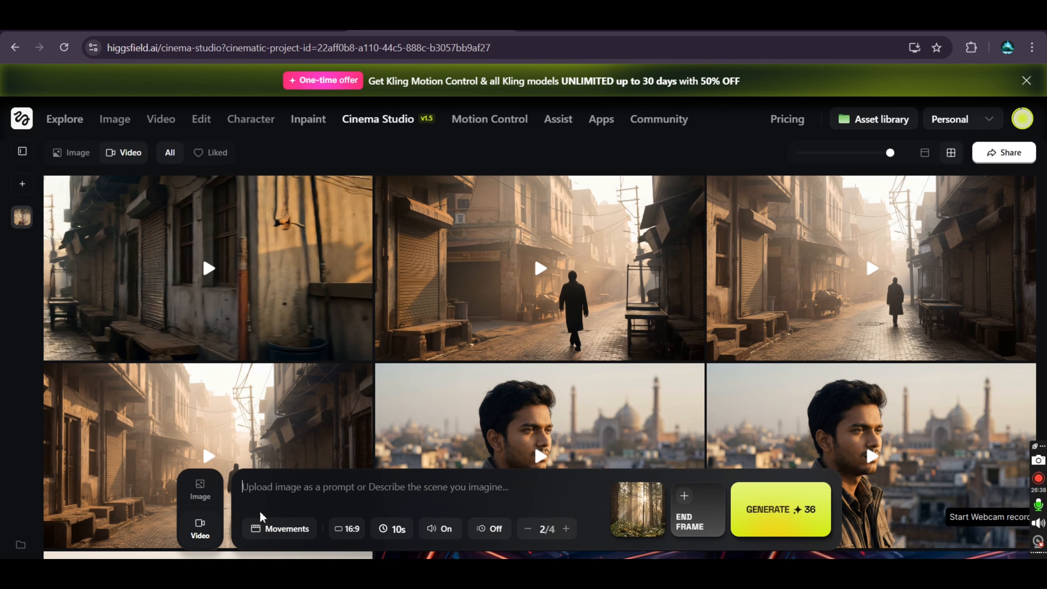
key("ctrl+v")
scroll(312, 506, "up", 2)
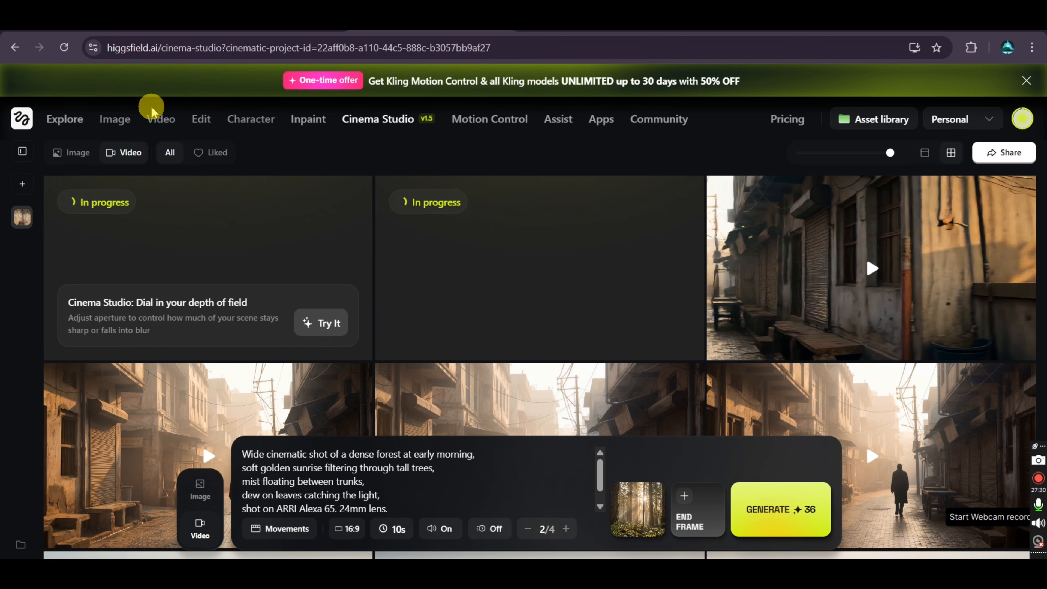
mouse_move(125, 132)
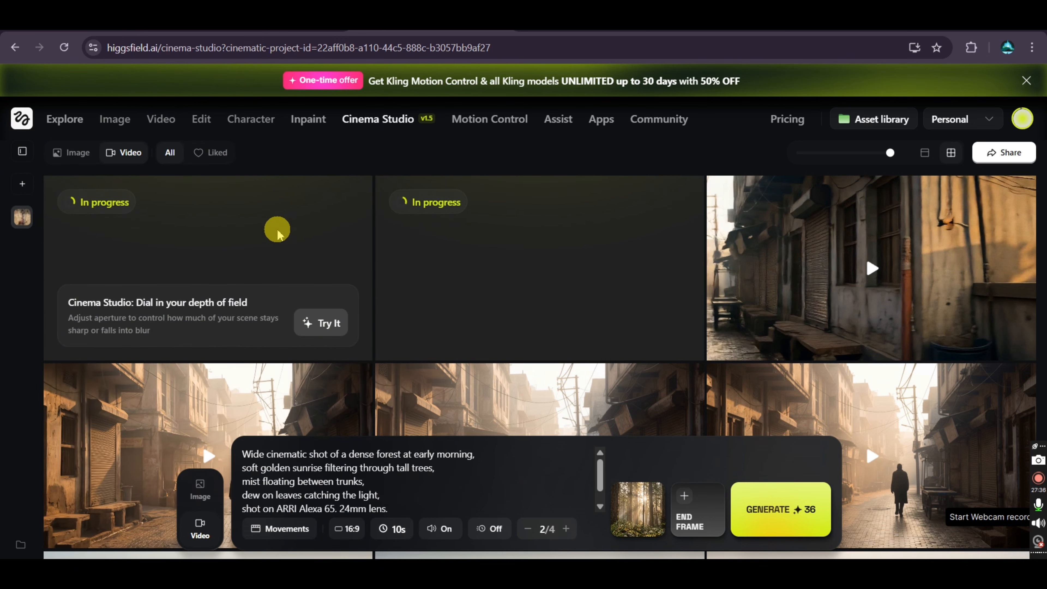
mouse_move(115, 120)
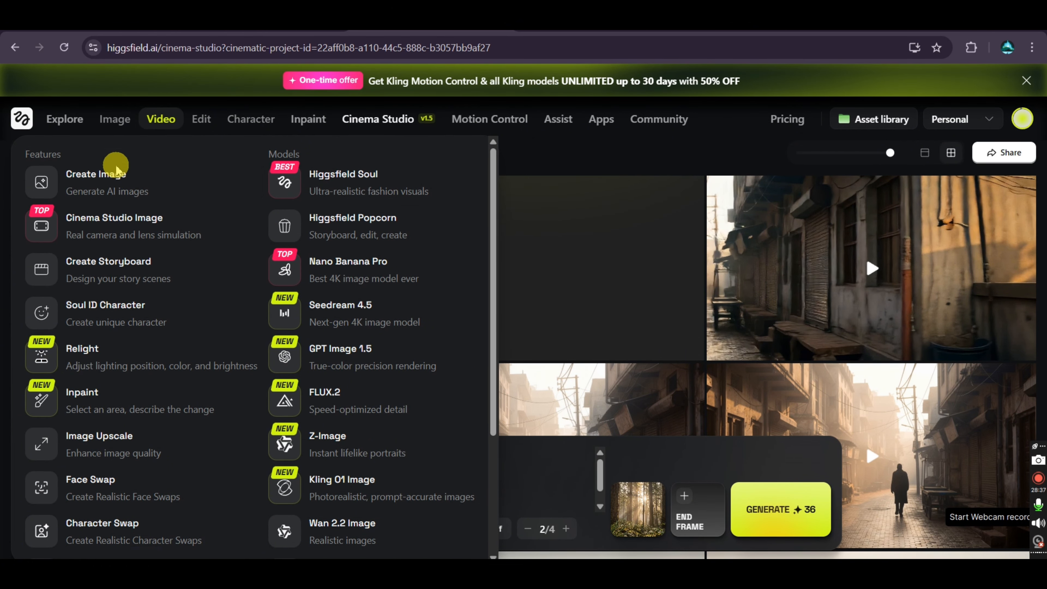
mouse_move(158, 122)
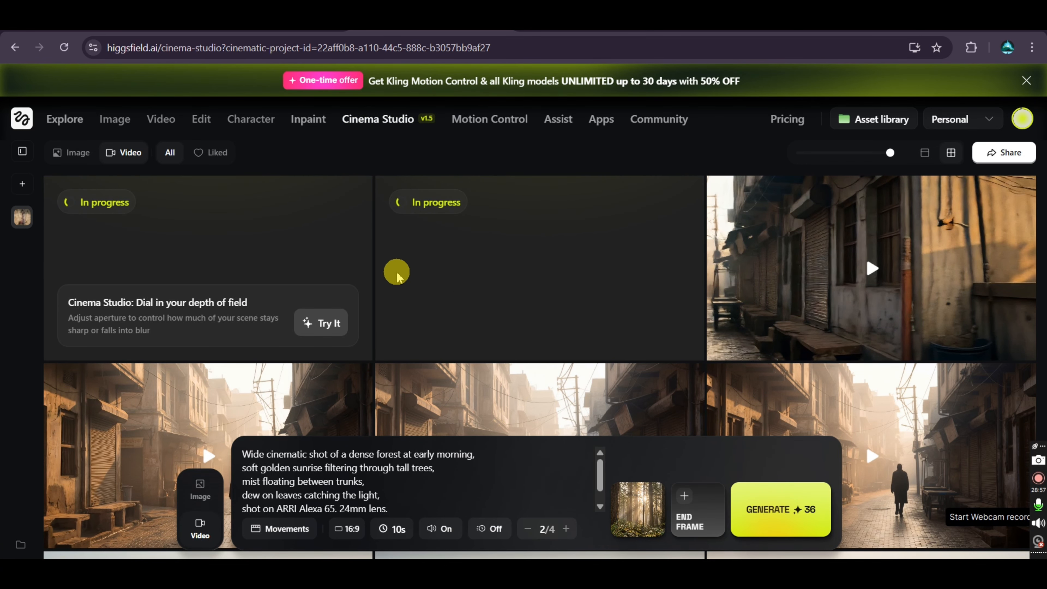
scroll(456, 339, "down", 5)
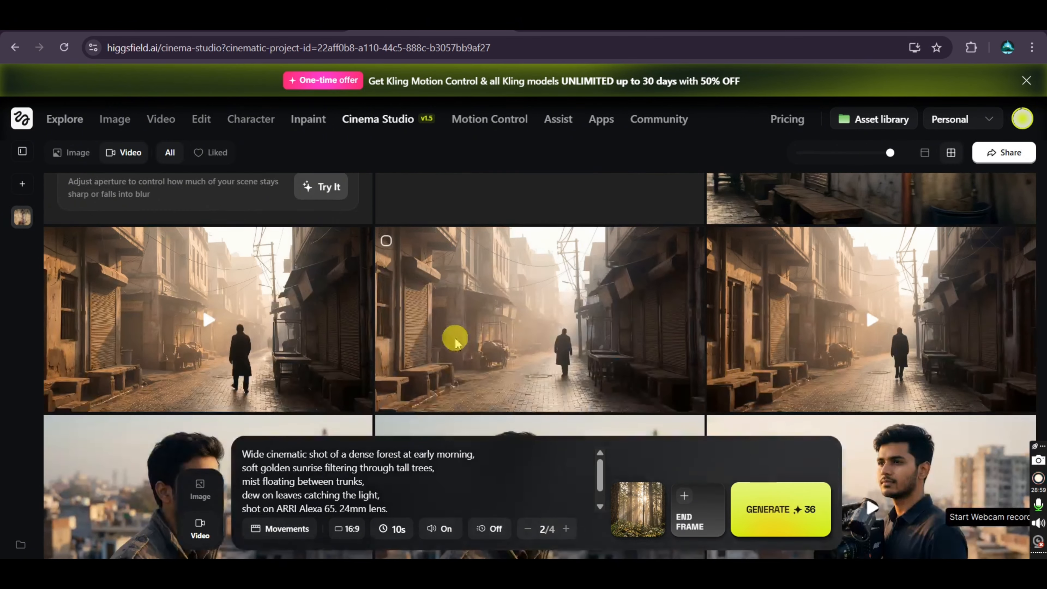
scroll(455, 340, "up", 5)
scroll(455, 343, "down", 5)
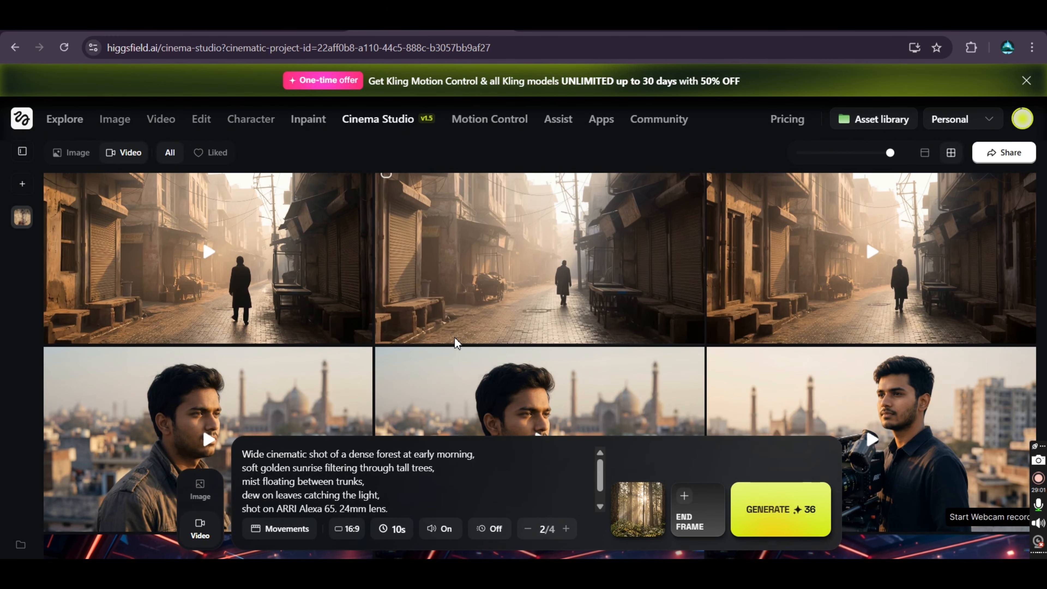
scroll(457, 343, "up", 2)
scroll(456, 342, "up", 2)
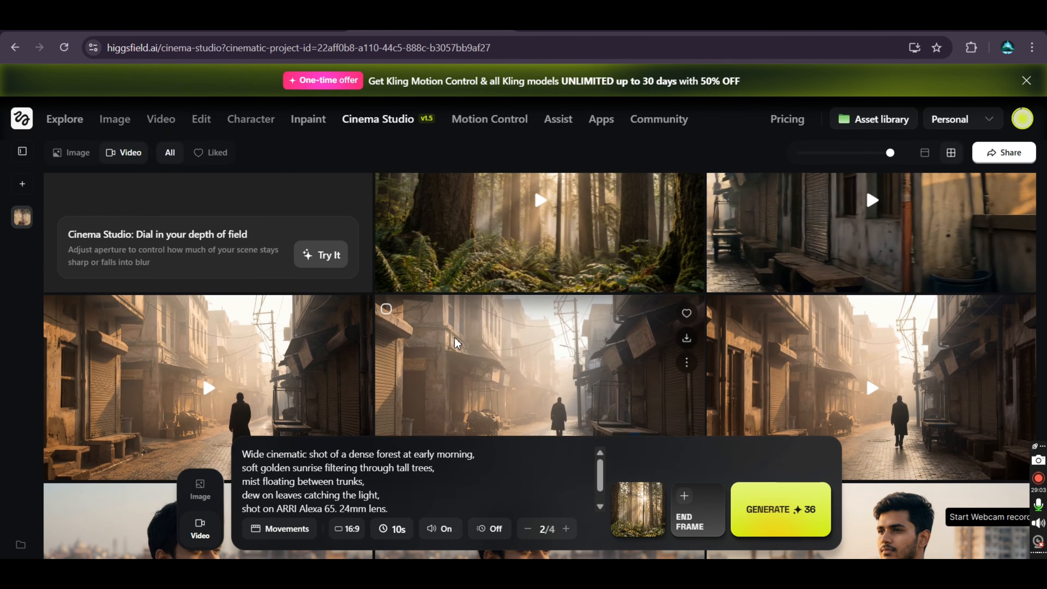
Step: Open the first finished forest video, view it enlarged, expand its full generation information, and close it
left_click(480, 332)
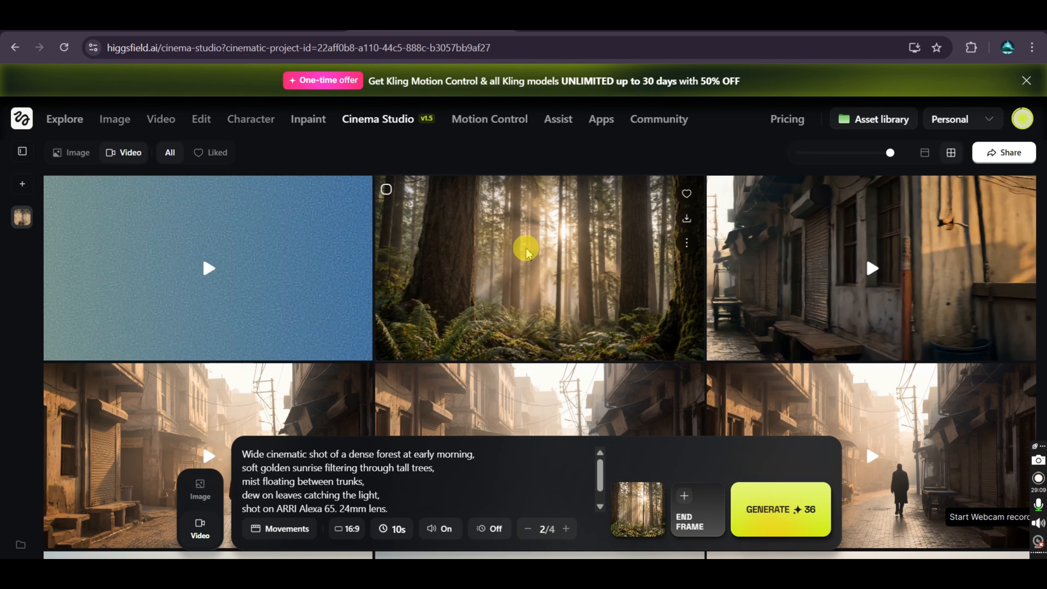
left_click(510, 267)
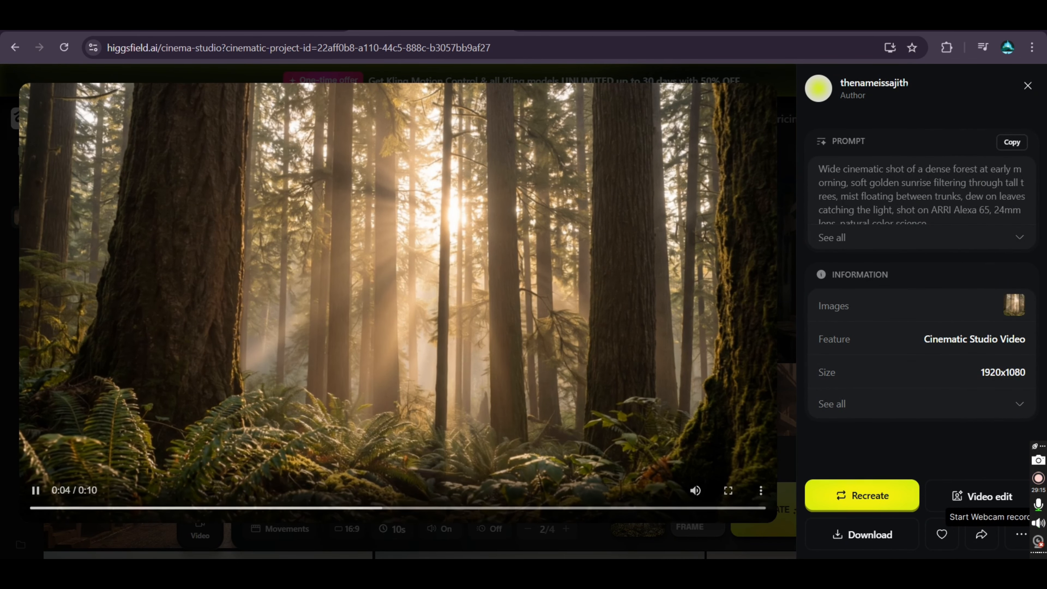
left_click(512, 264)
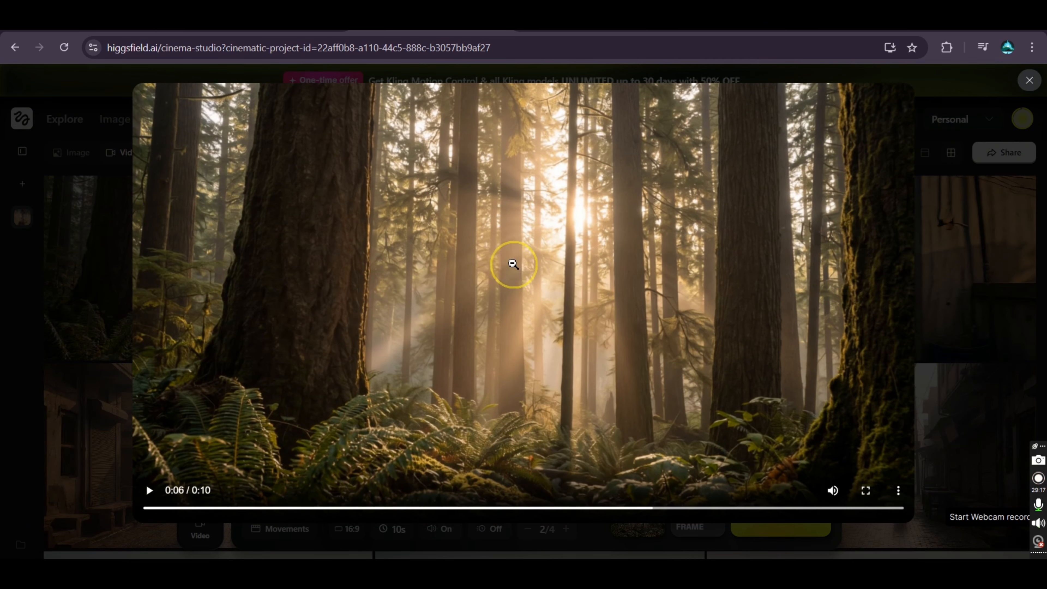
left_click(514, 263)
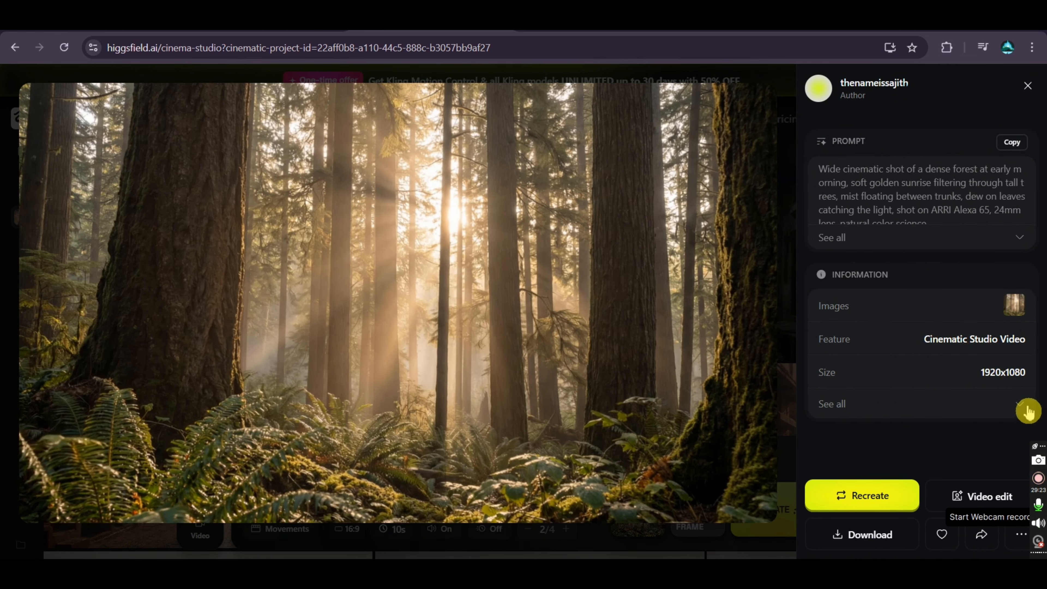
left_click(1020, 405)
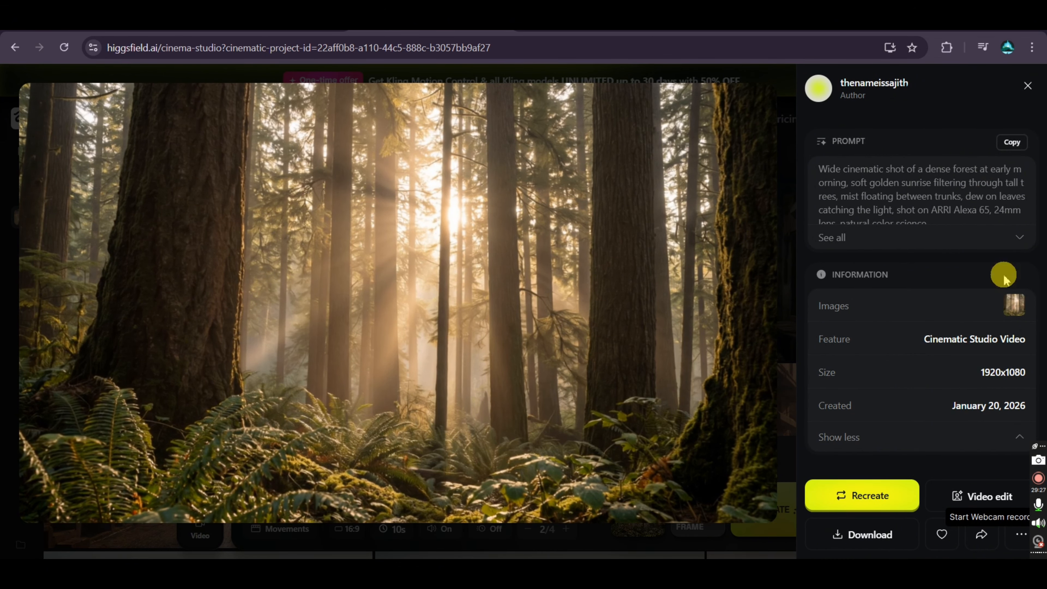
left_click(1027, 86)
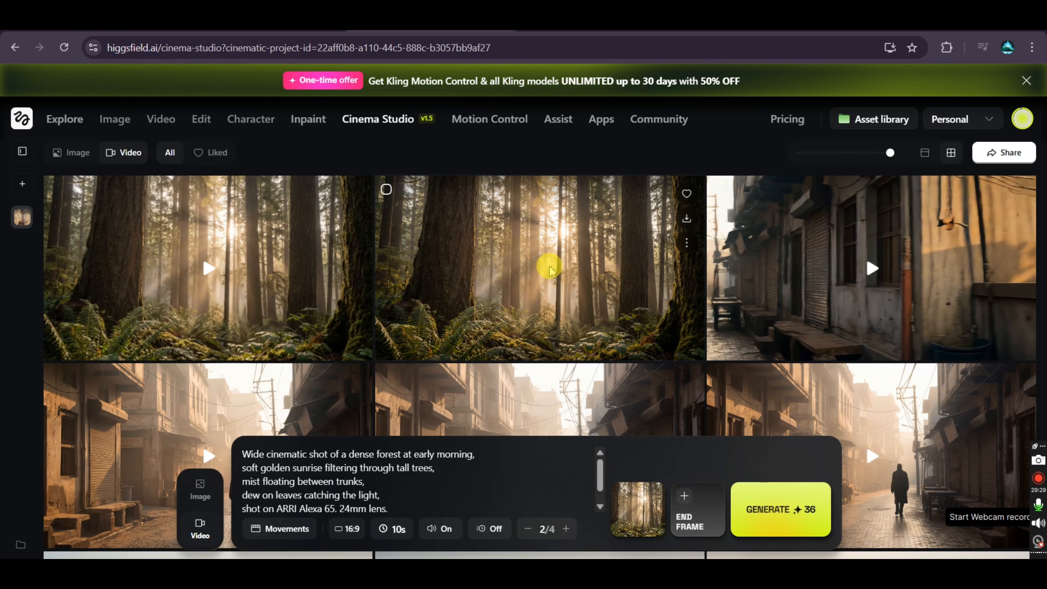
Step: Play the other newly generated forest video and close it
left_click(201, 290)
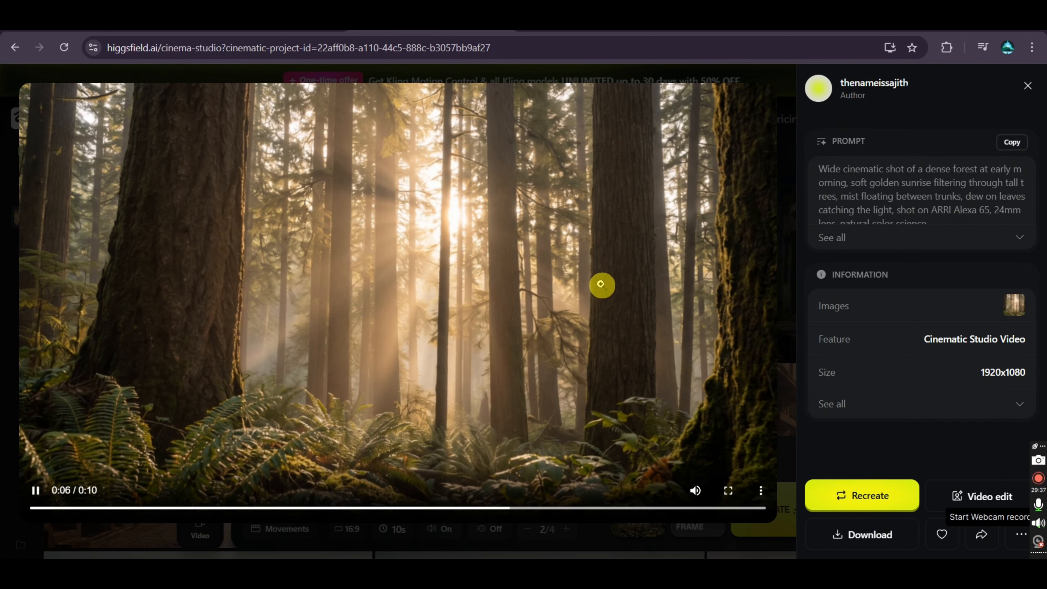
left_click(1027, 87)
mouse_move(990, 120)
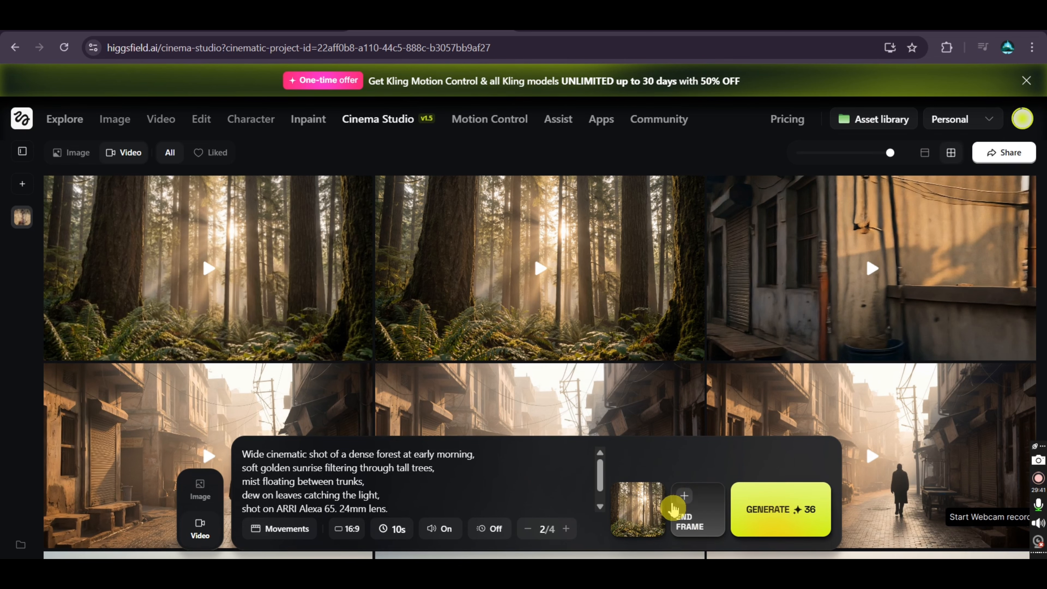
Step: Apply the Drone shot camera movement to the forest video and reduce the number of videos to one
left_click(283, 529)
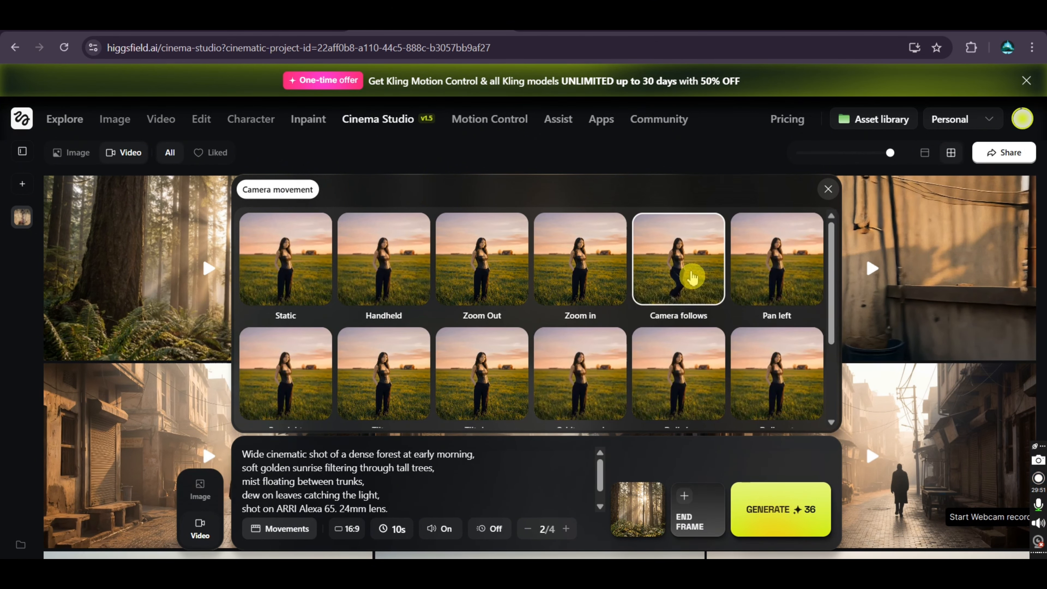
scroll(681, 355, "down", 2)
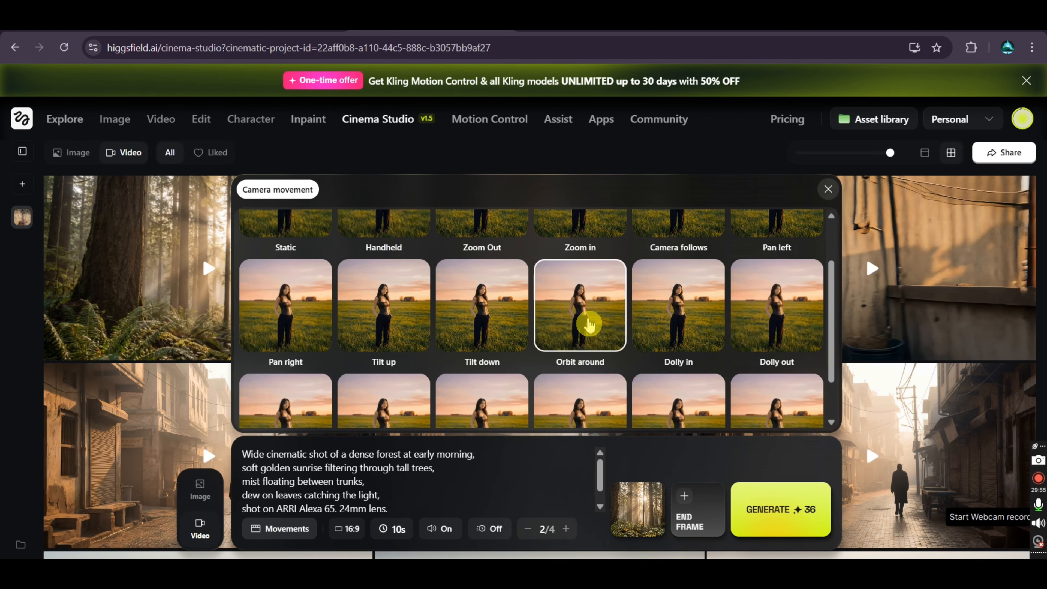
scroll(592, 322, "down", 1)
scroll(592, 322, "down", 1)
left_click(511, 359)
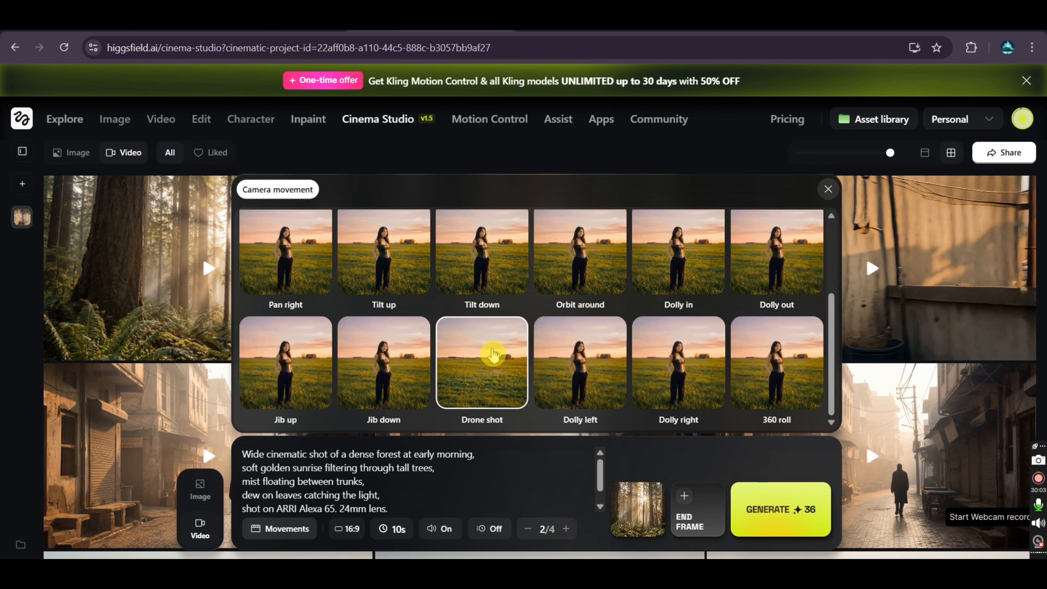
left_click(489, 359)
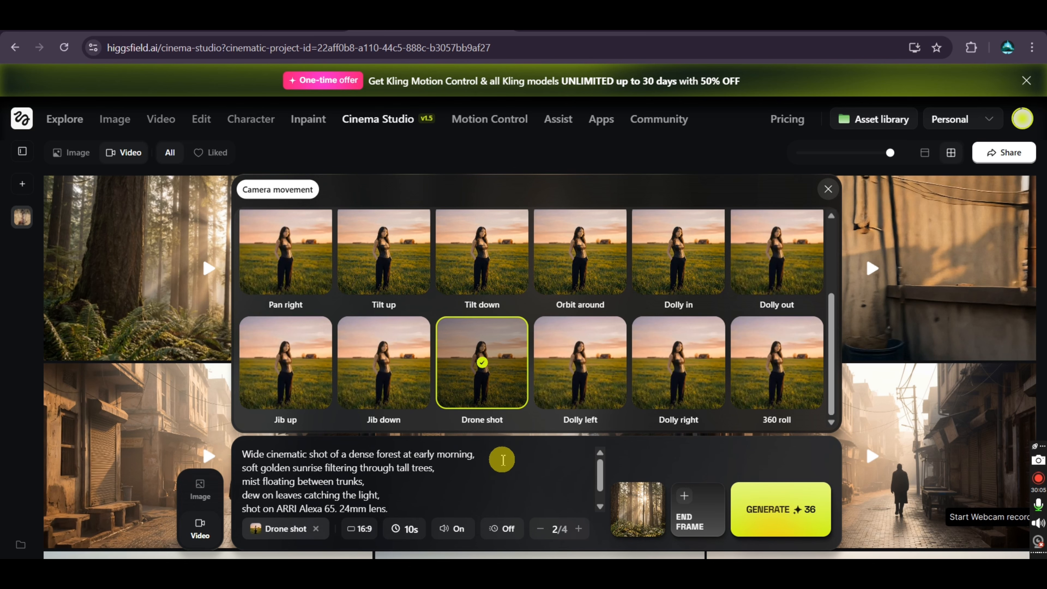
left_click(543, 529)
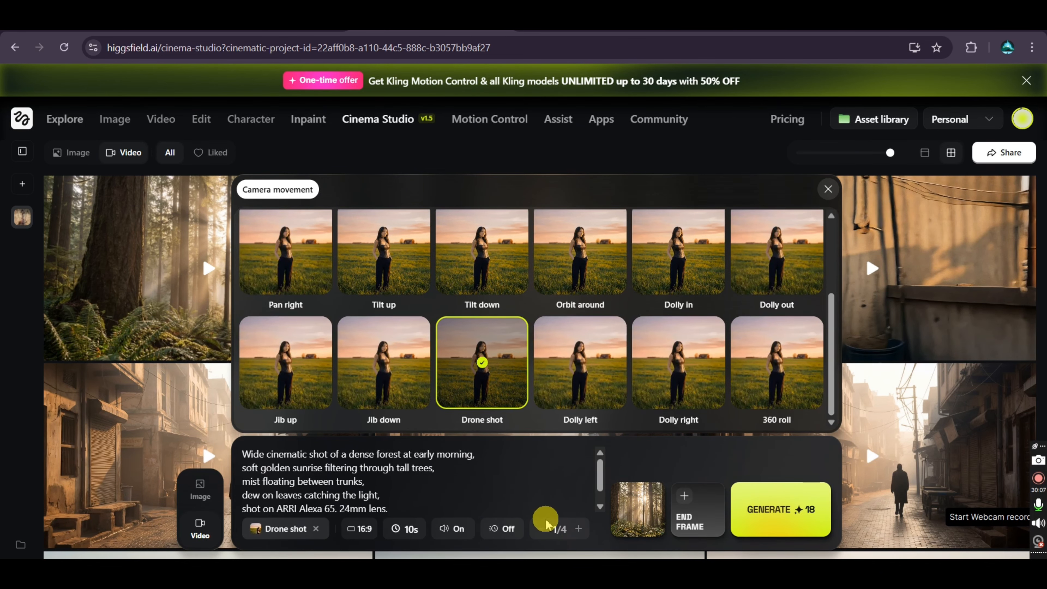
left_click(828, 196)
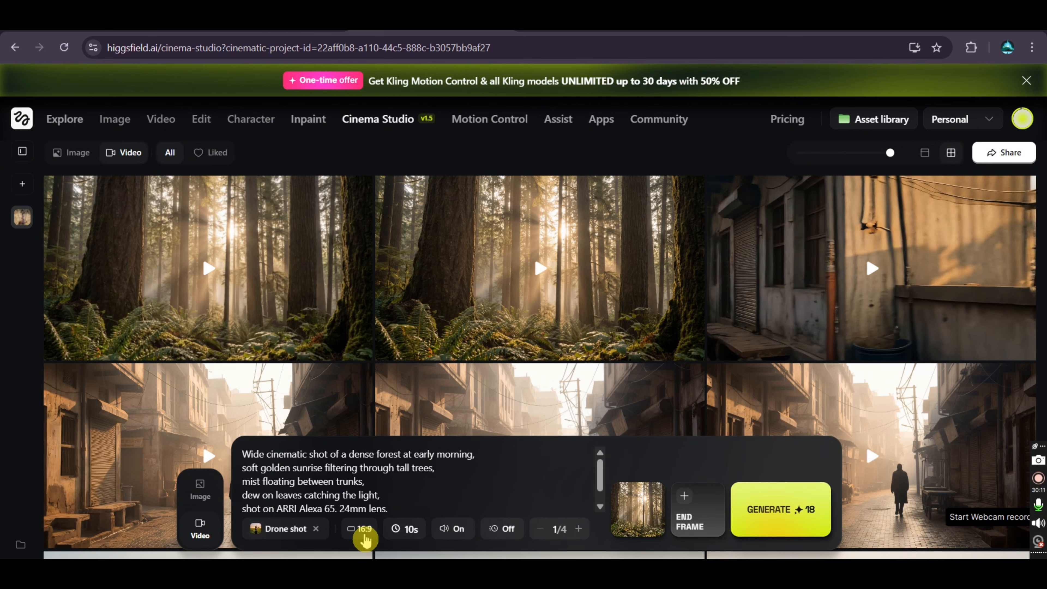
Step: Start generating the 10-second 16:9 forest video with the drone shot movement and audio on
scroll(351, 466, "down", 1)
scroll(367, 477, "up", 1)
scroll(375, 480, "down", 1)
left_click(772, 506)
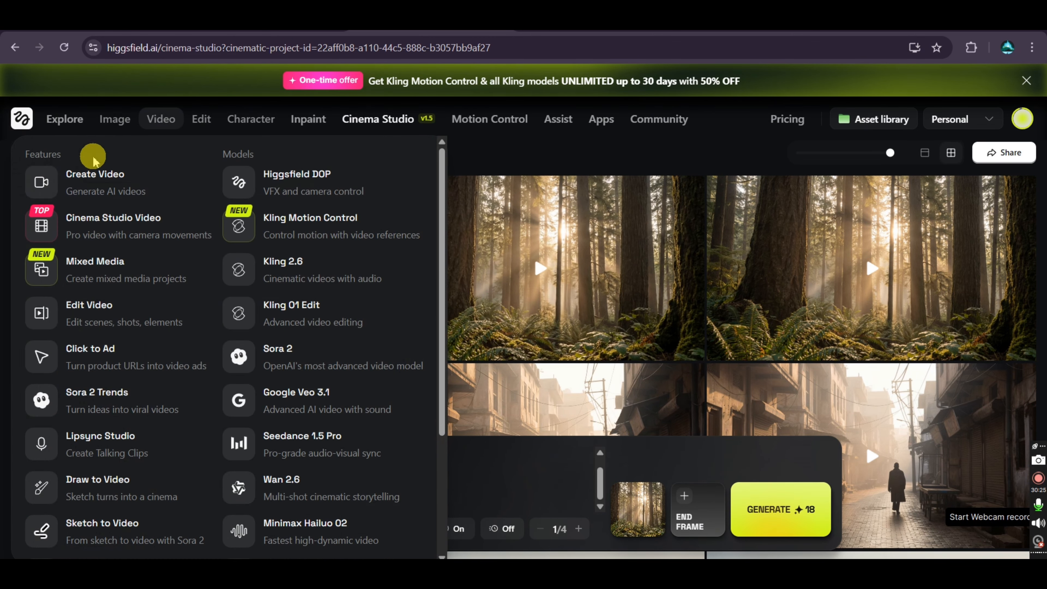
Step: Switch to the project's image results to look at the generated forest images
left_click(62, 156)
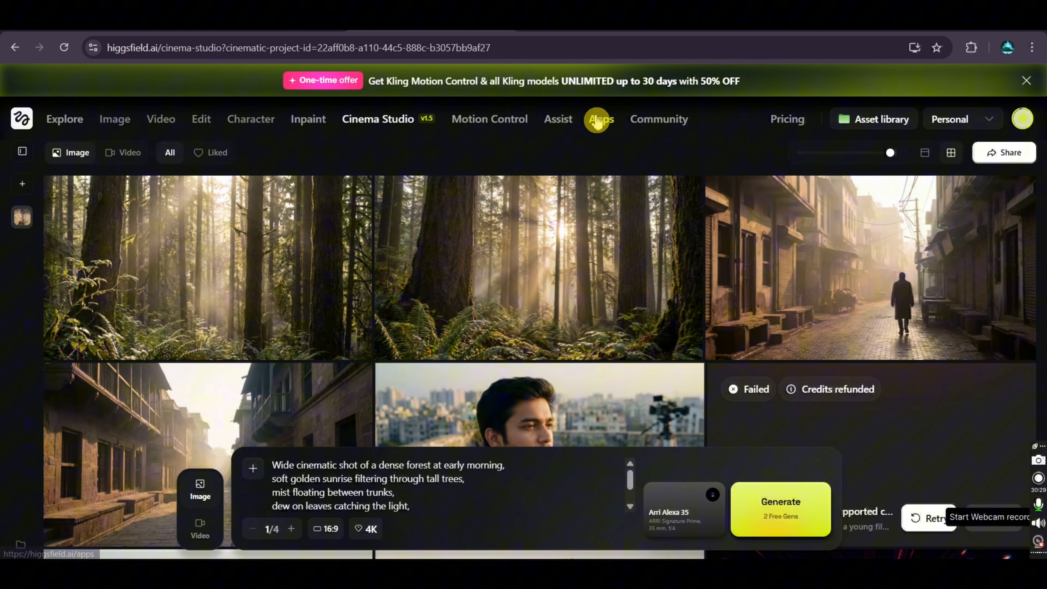
left_click(486, 121)
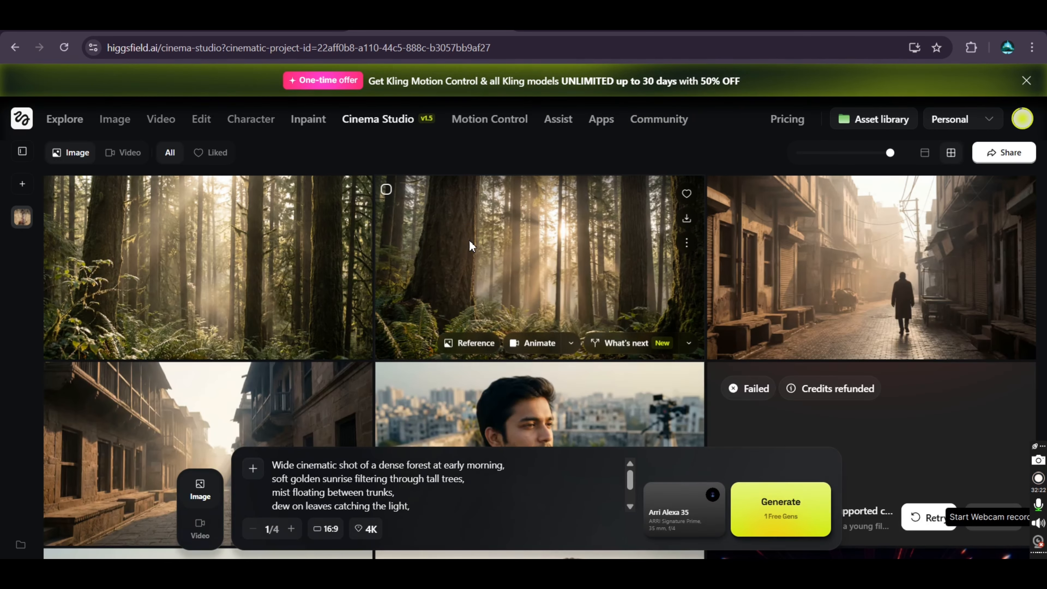
left_click(471, 244)
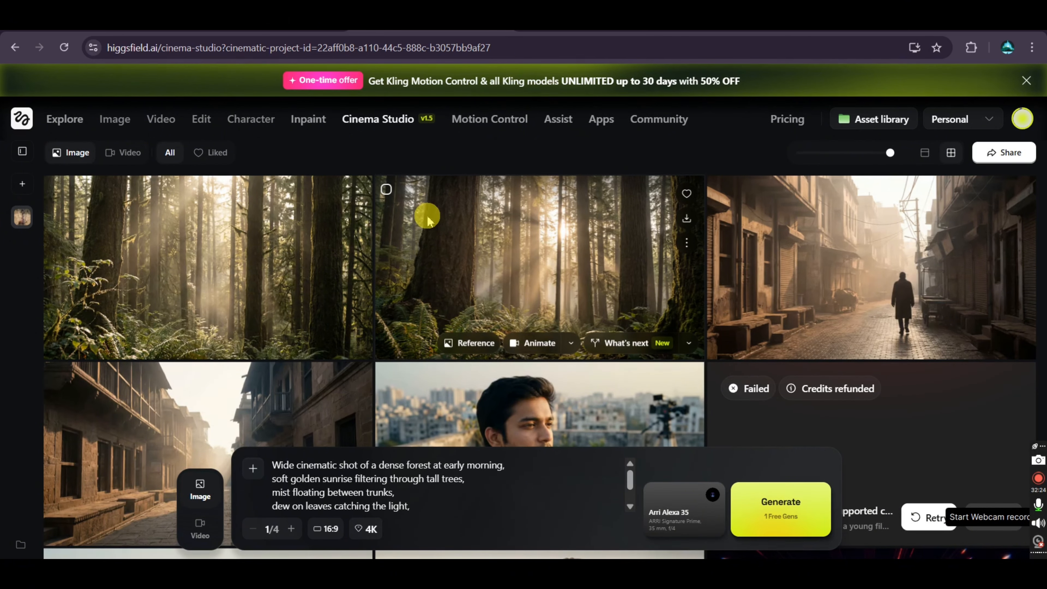
Step: Return to the video results and play an earlier forest video and the newly generated drone shot video, closing each one
left_click(202, 530)
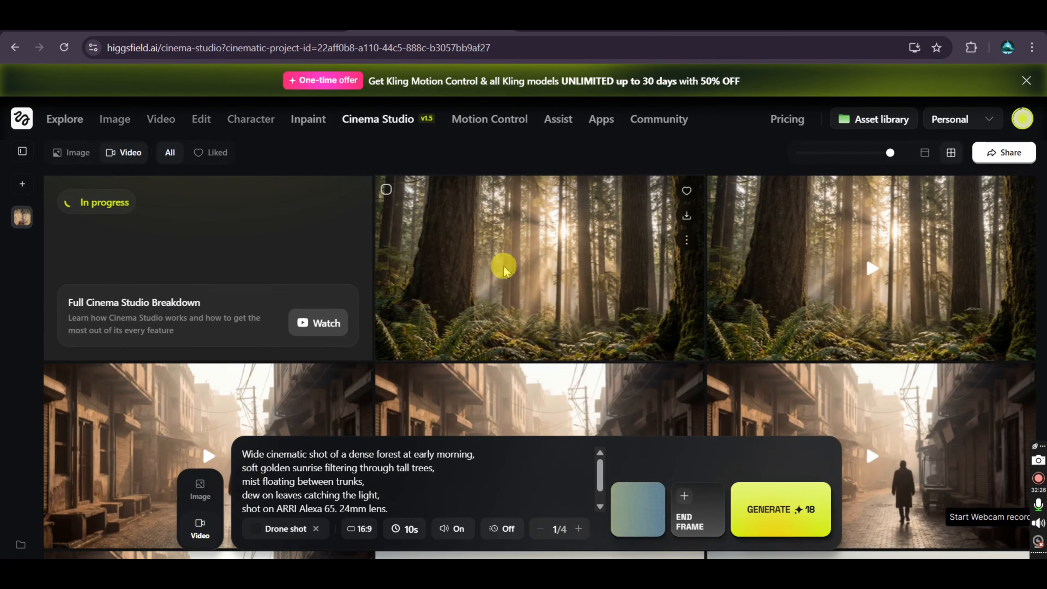
left_click(498, 266)
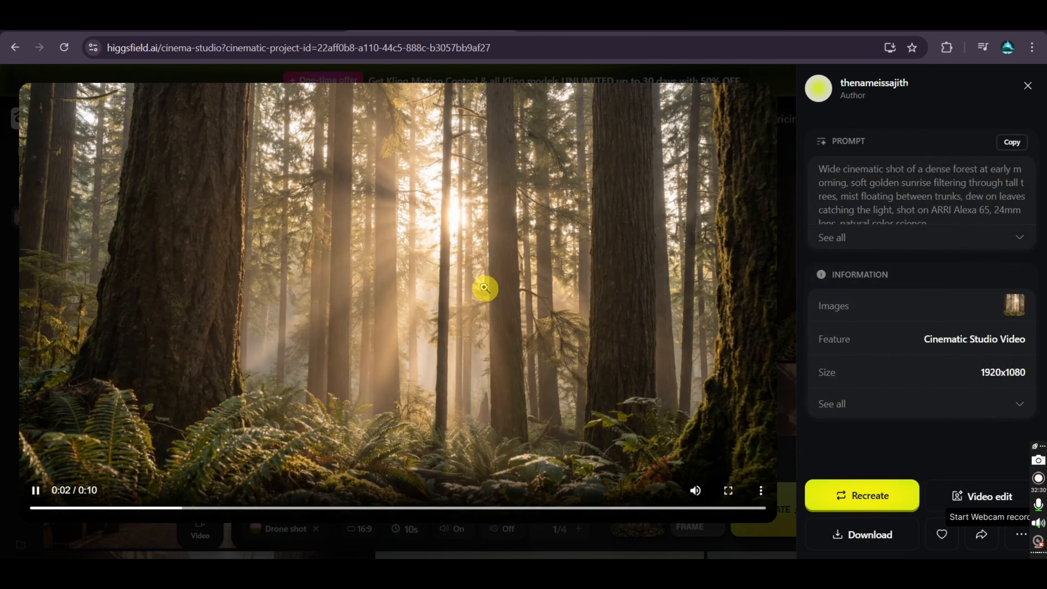
left_click(1028, 85)
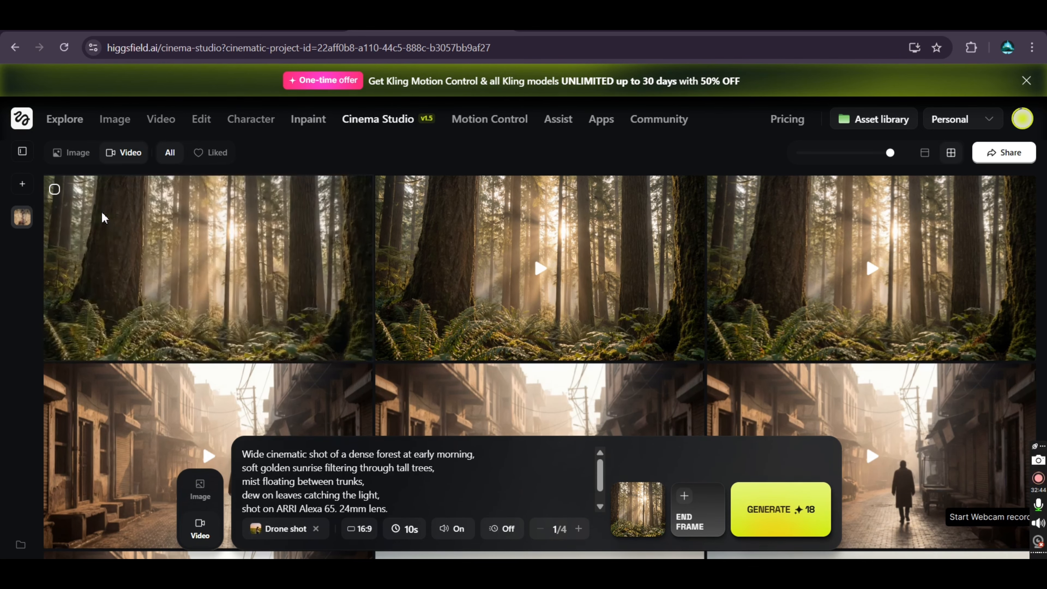
left_click(199, 266)
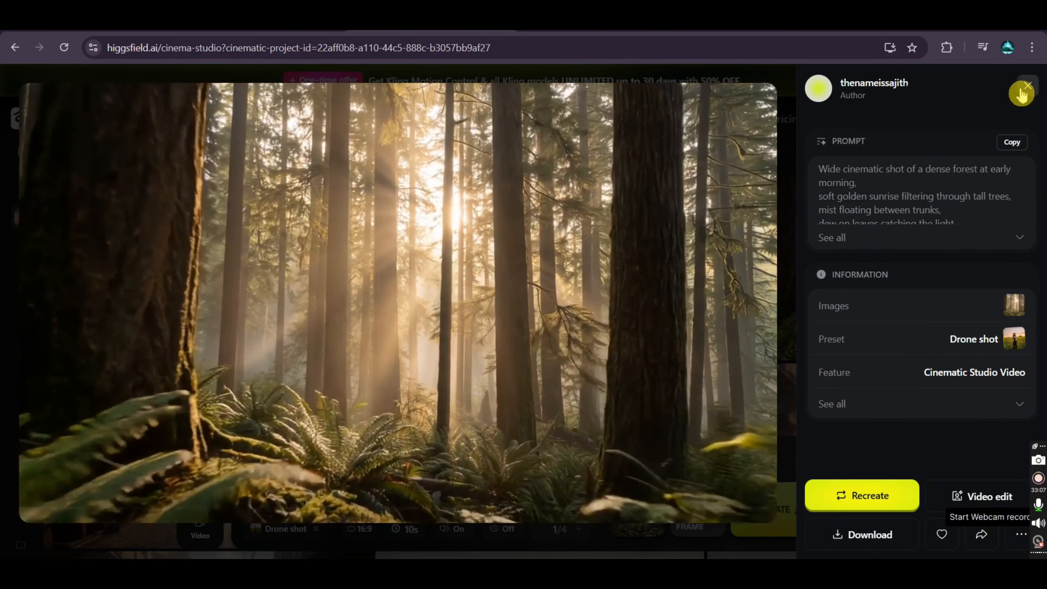
left_click(1028, 85)
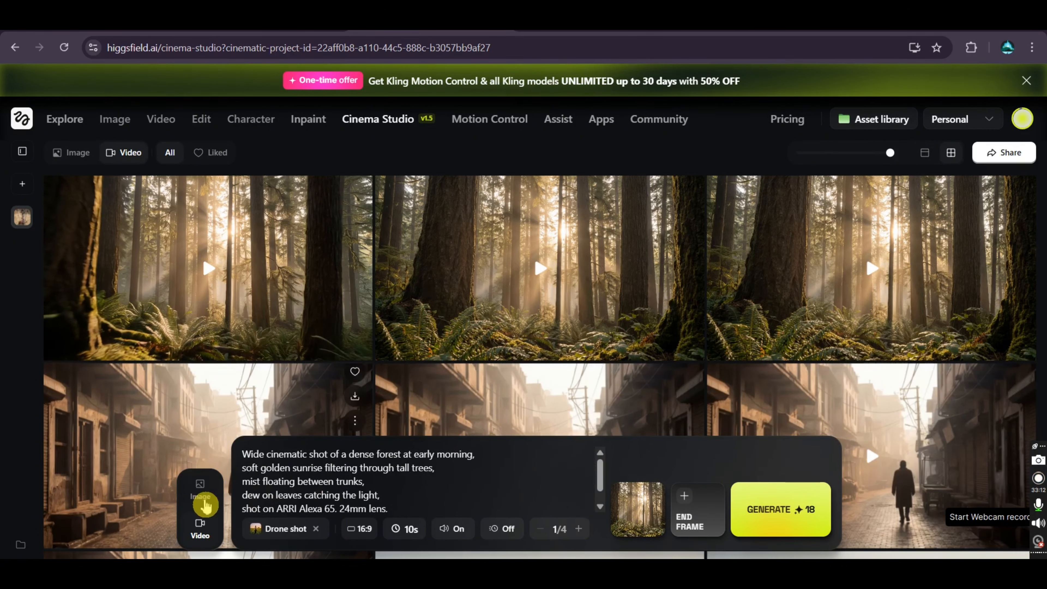
Step: Go back to the image results and review the dense forest image prompt
left_click(201, 493)
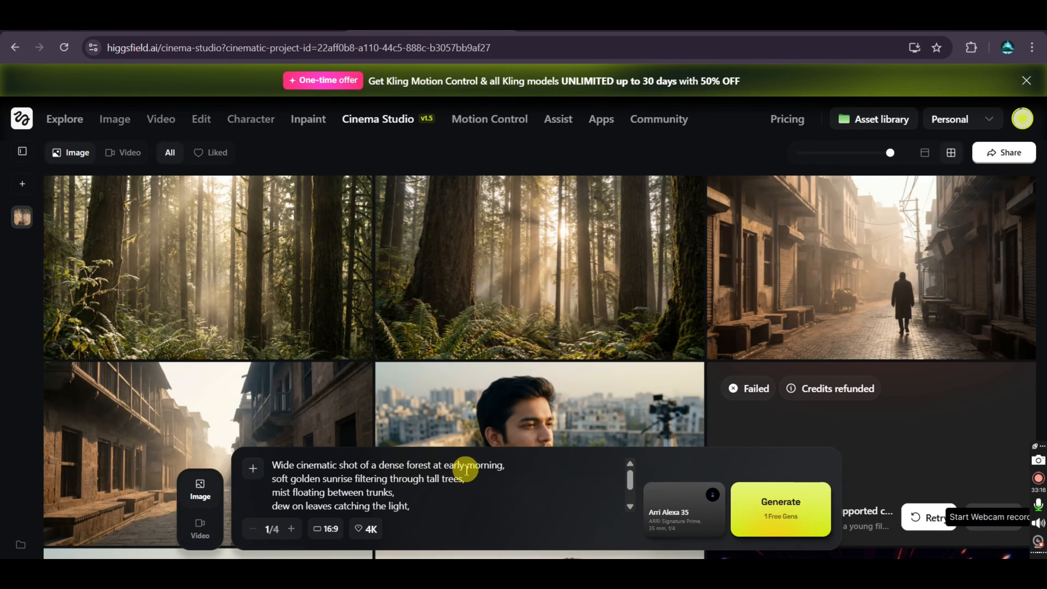
scroll(466, 487, "down", 3)
scroll(468, 487, "up", 3)
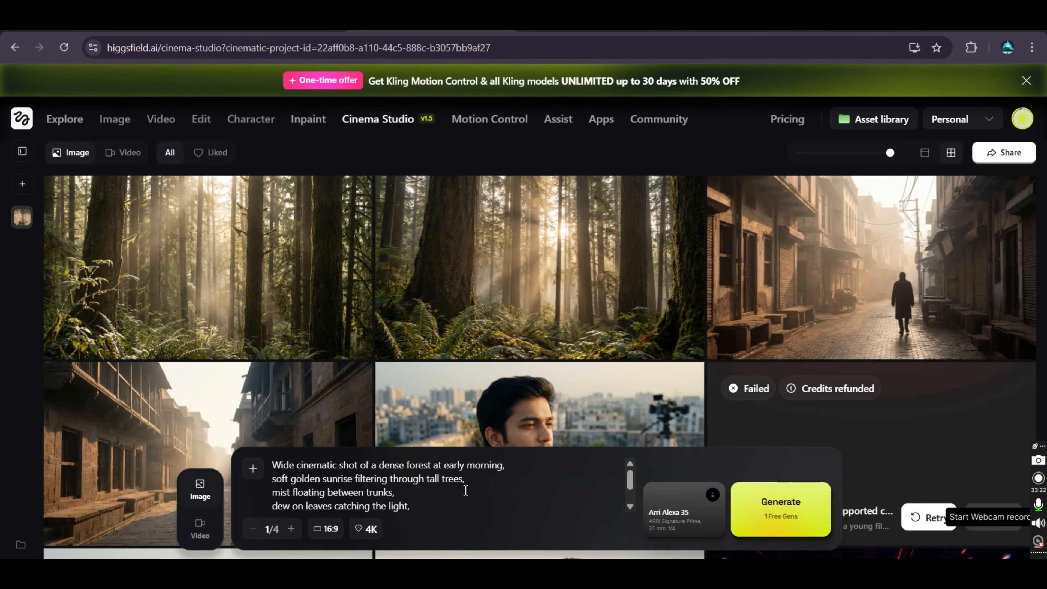
left_click(401, 485)
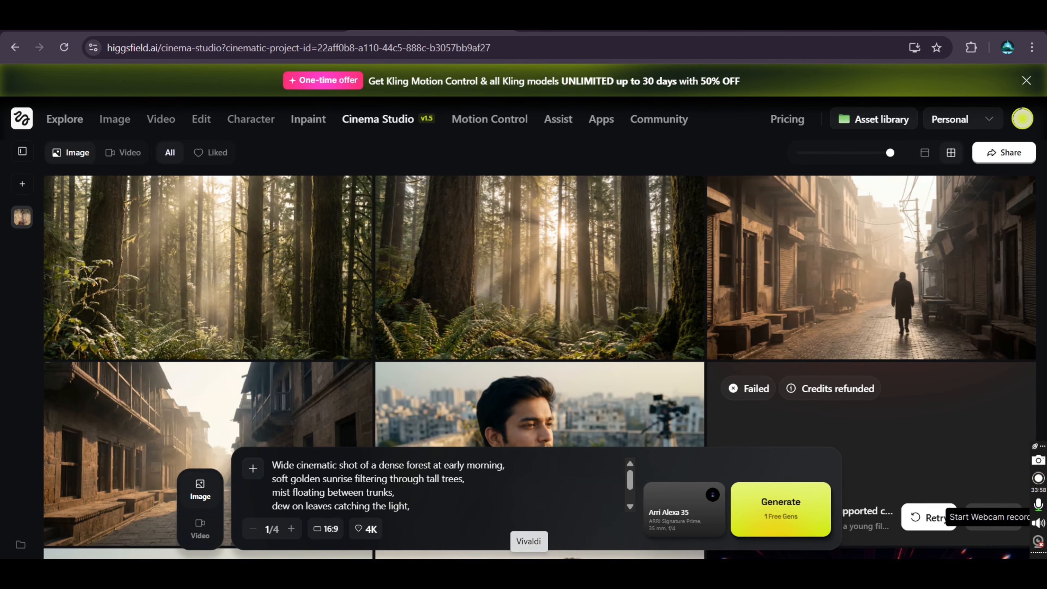
mouse_move(529, 357)
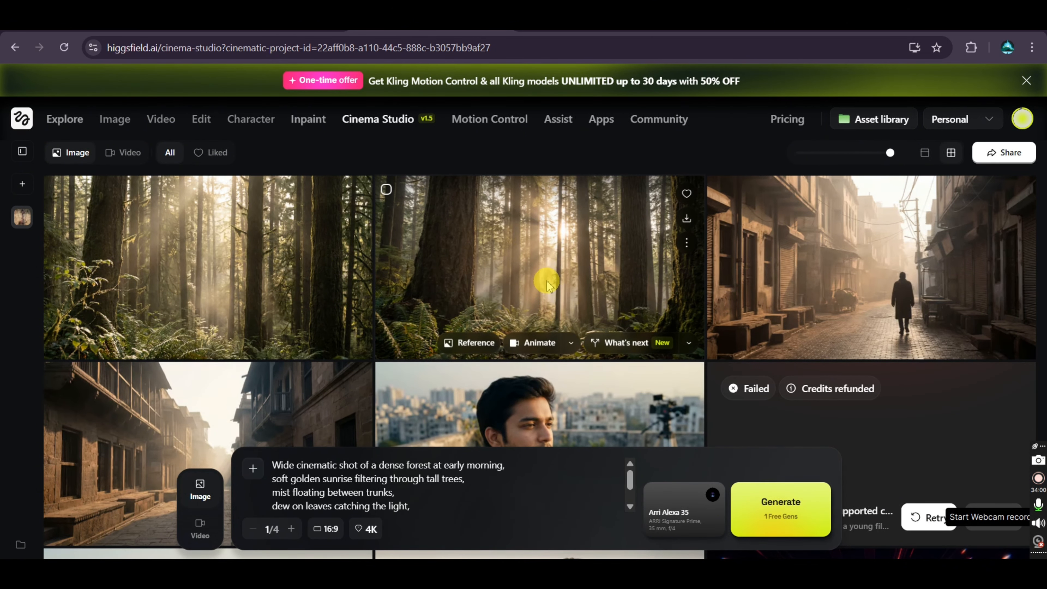